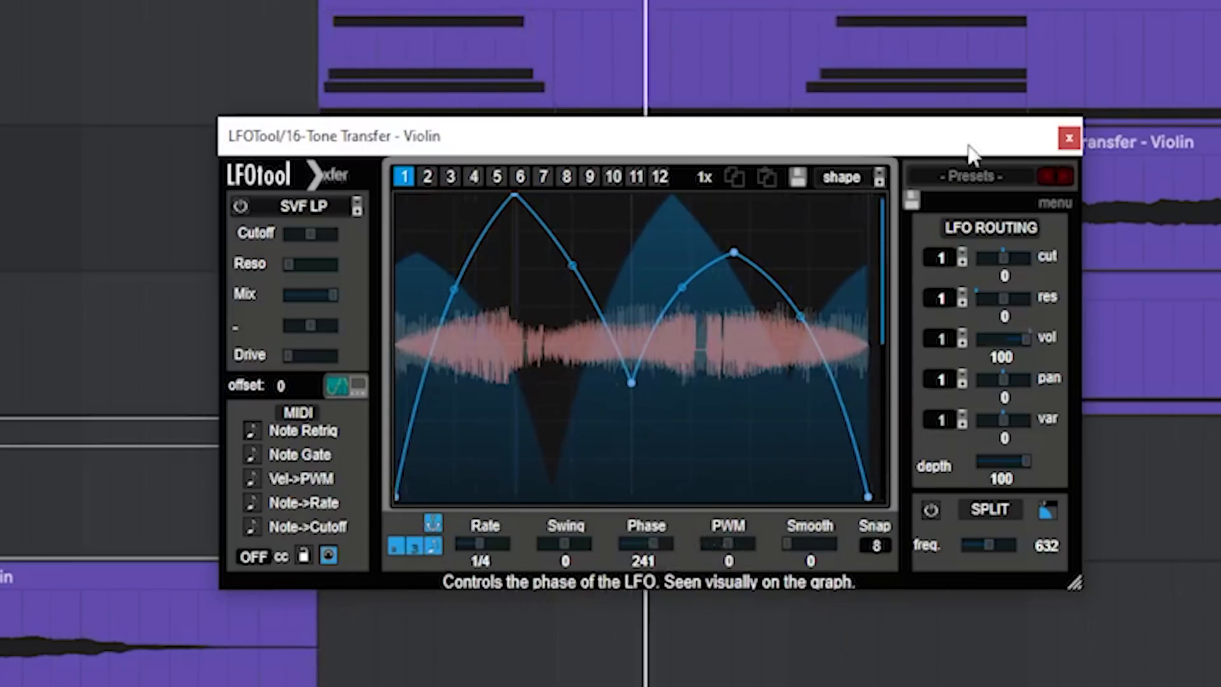
Close the LFOTool window of the Tone Transfer - Violin track and return to the arrangement
click(1070, 138)
drag(643, 248, 468, 222)
scroll(469, 207, down, 2)
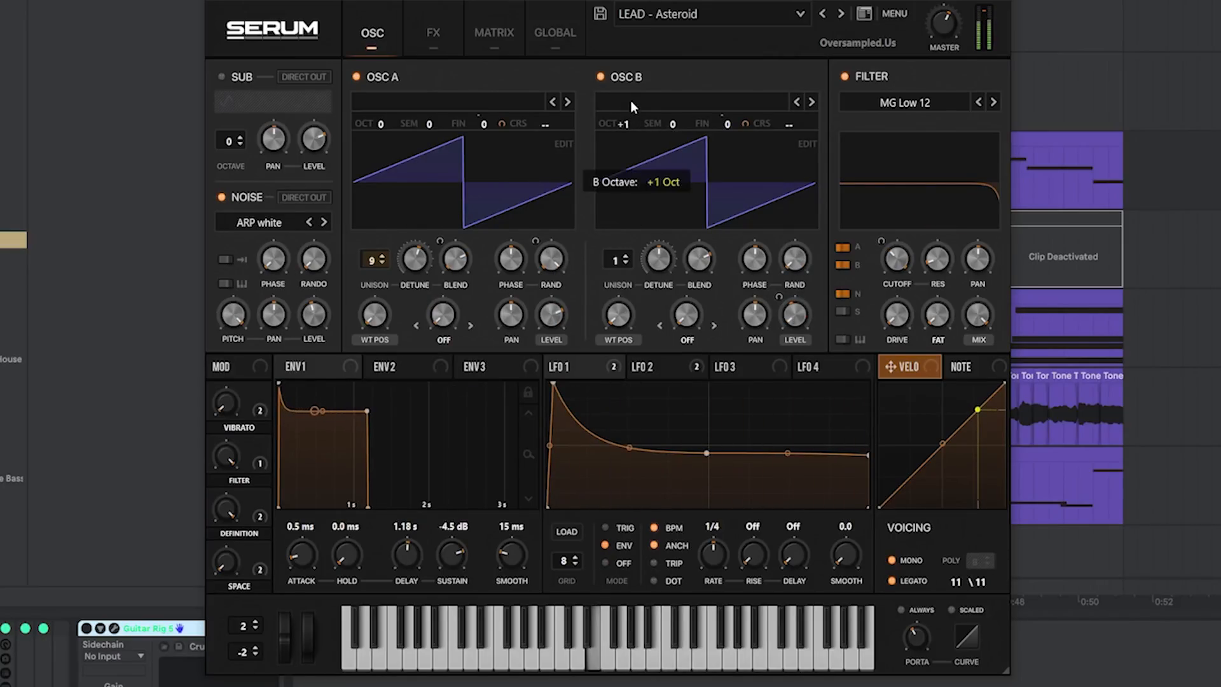
Set oscillator B's octave to 0 in Serum's LEAD - Asteroid preset, adjust its phase, and close the plug-in window
drag(630, 100, 639, 151)
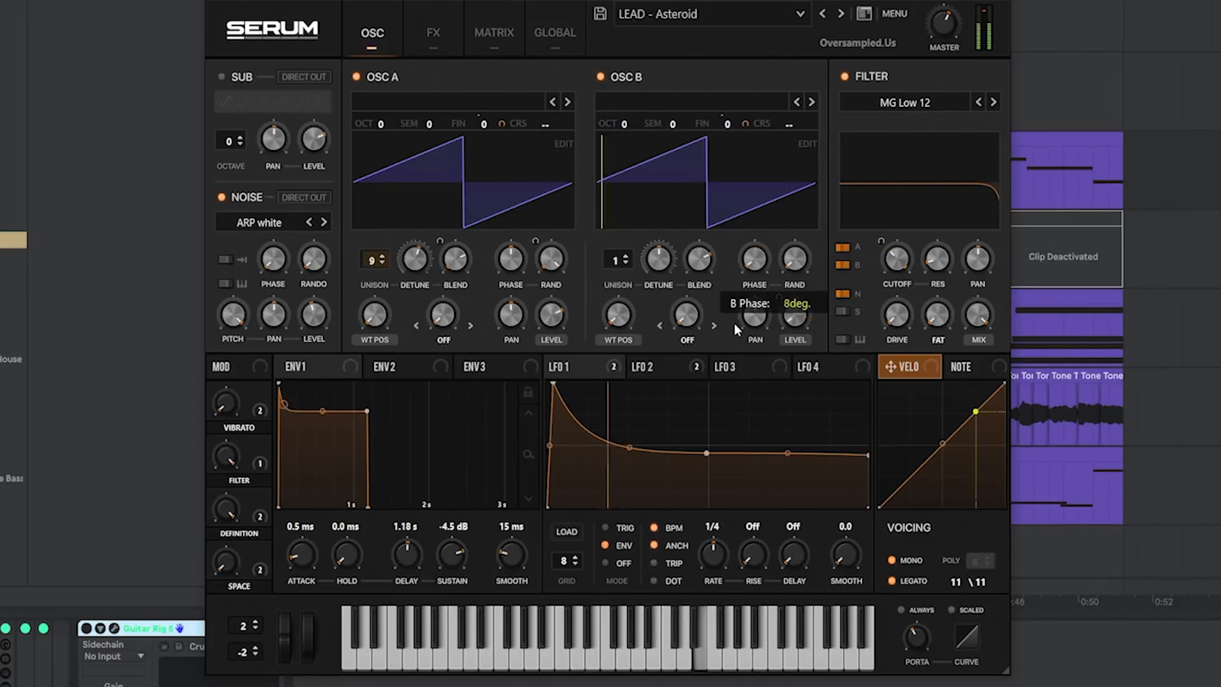
right_click(680, 301)
click(528, 337)
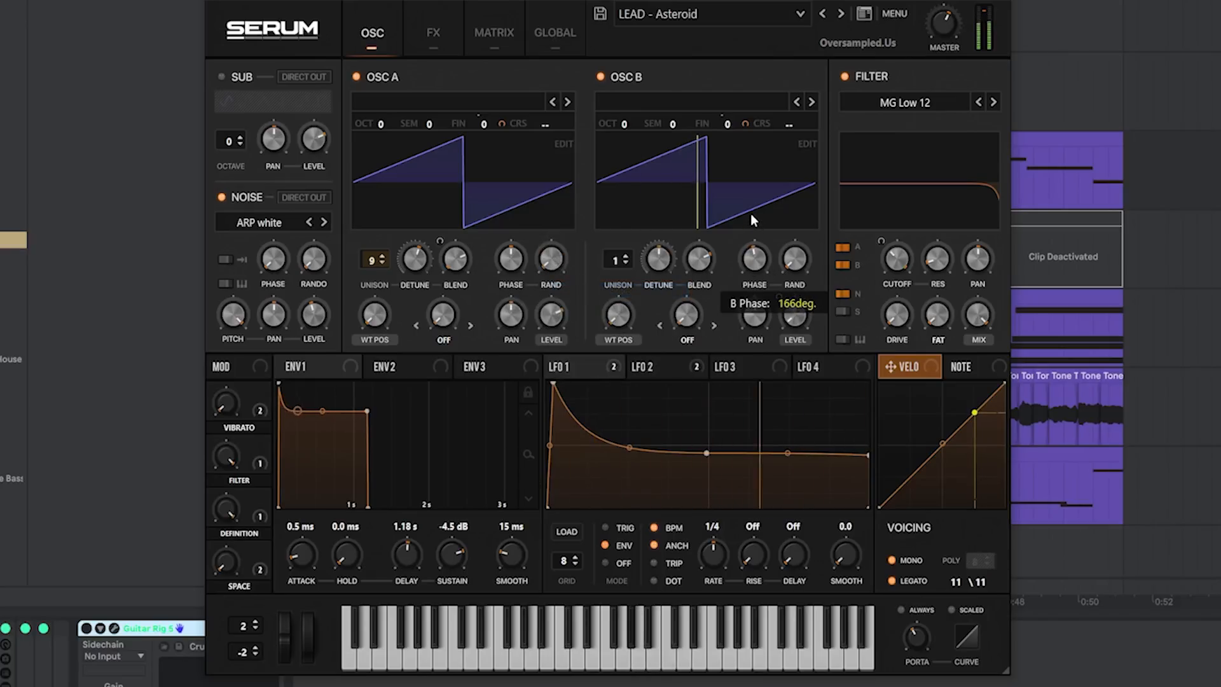
click(1006, 1)
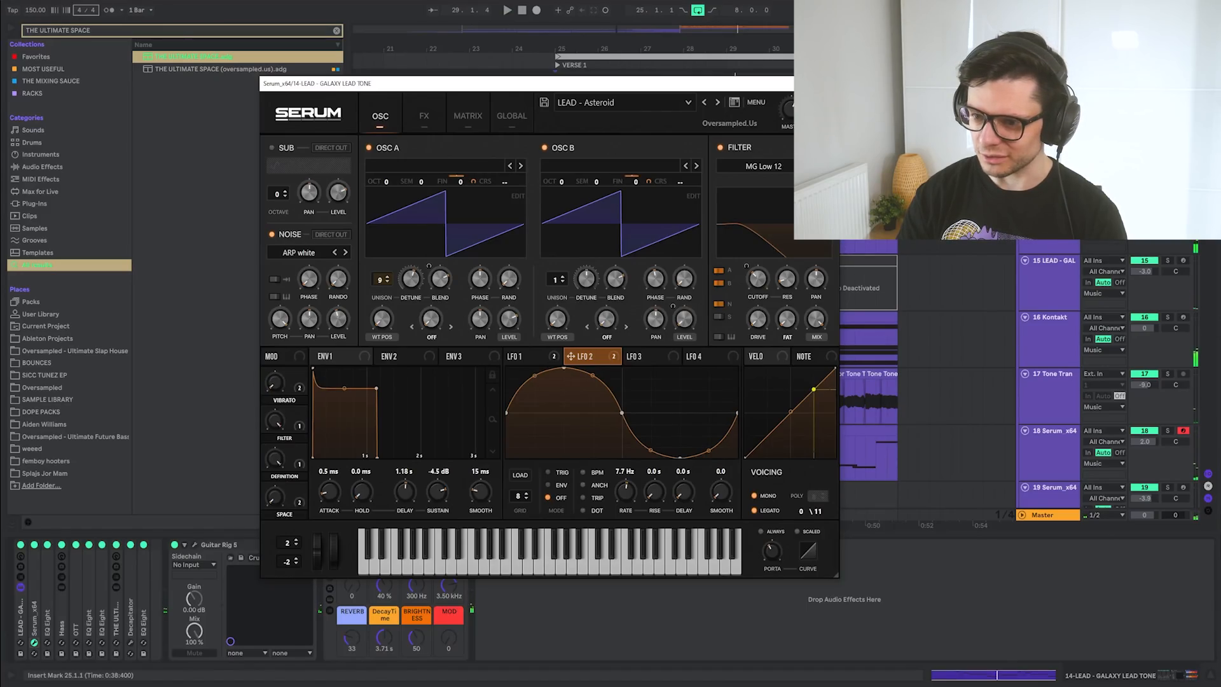
Shape the VIBRATO automation over the galaxy lead clip by moving breakpoints to form rises and drops on individual notes
key(ctrl+alt+p)
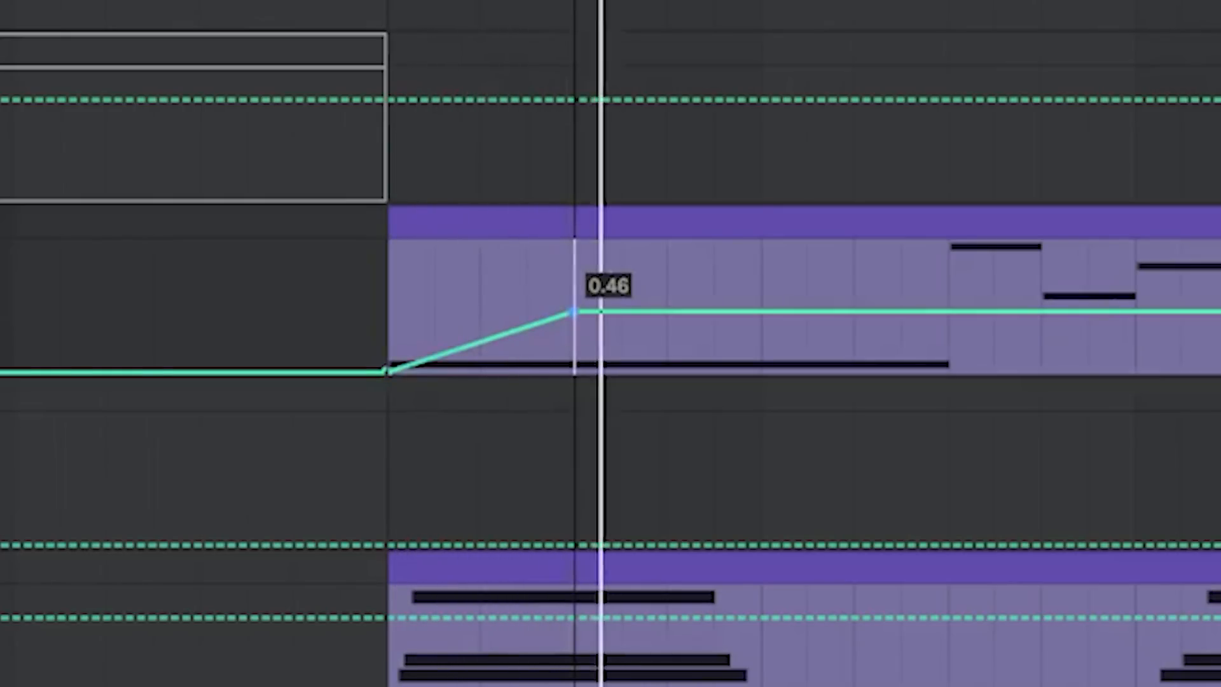
drag(578, 314, 574, 371)
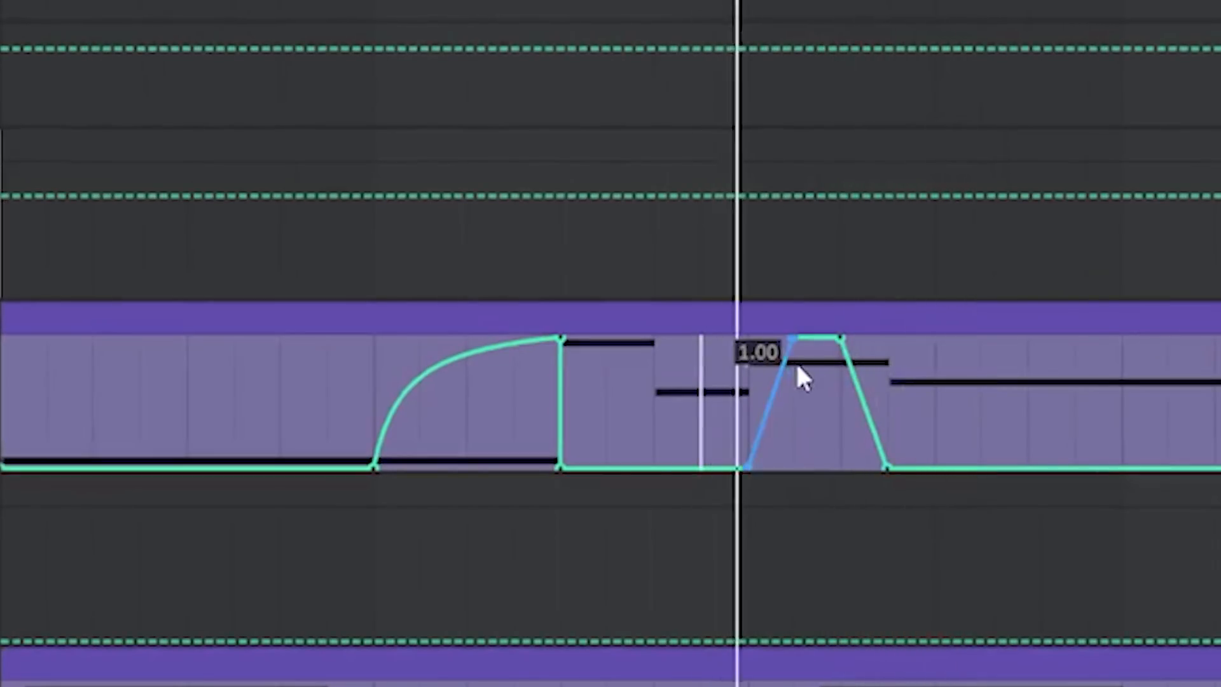
click(793, 338)
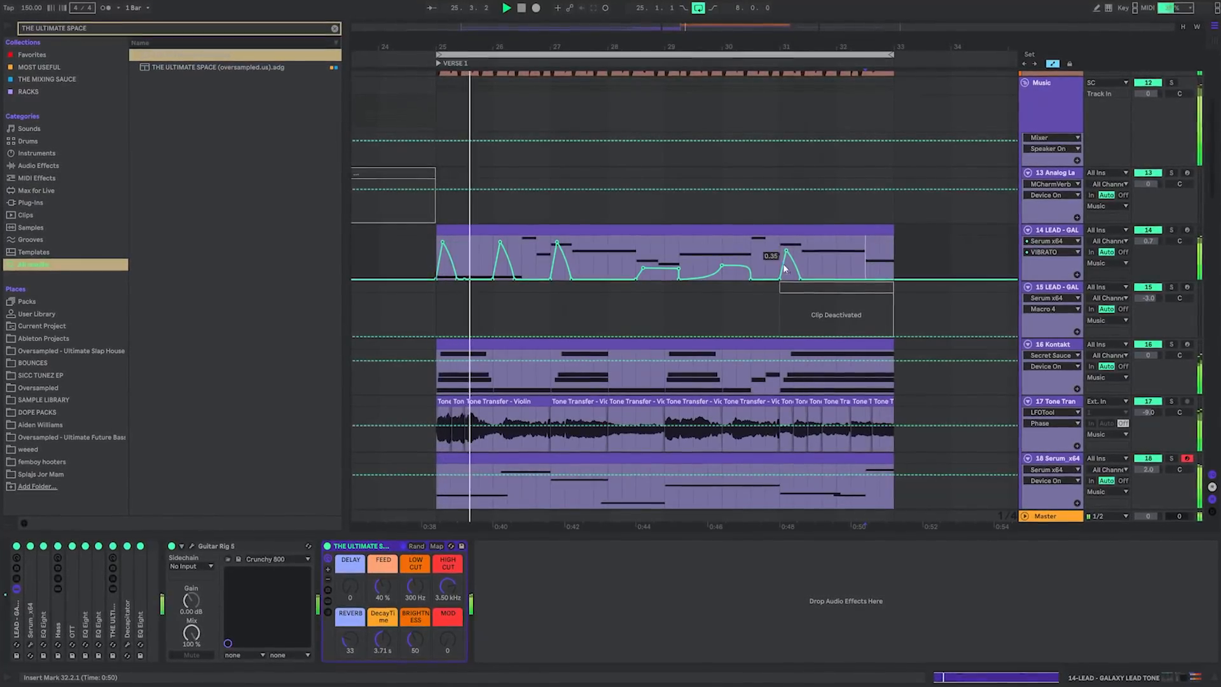
Play the verse with the galaxy lead's Serum window placed beside the arrangement to check the vibrato automation
click(422, 252)
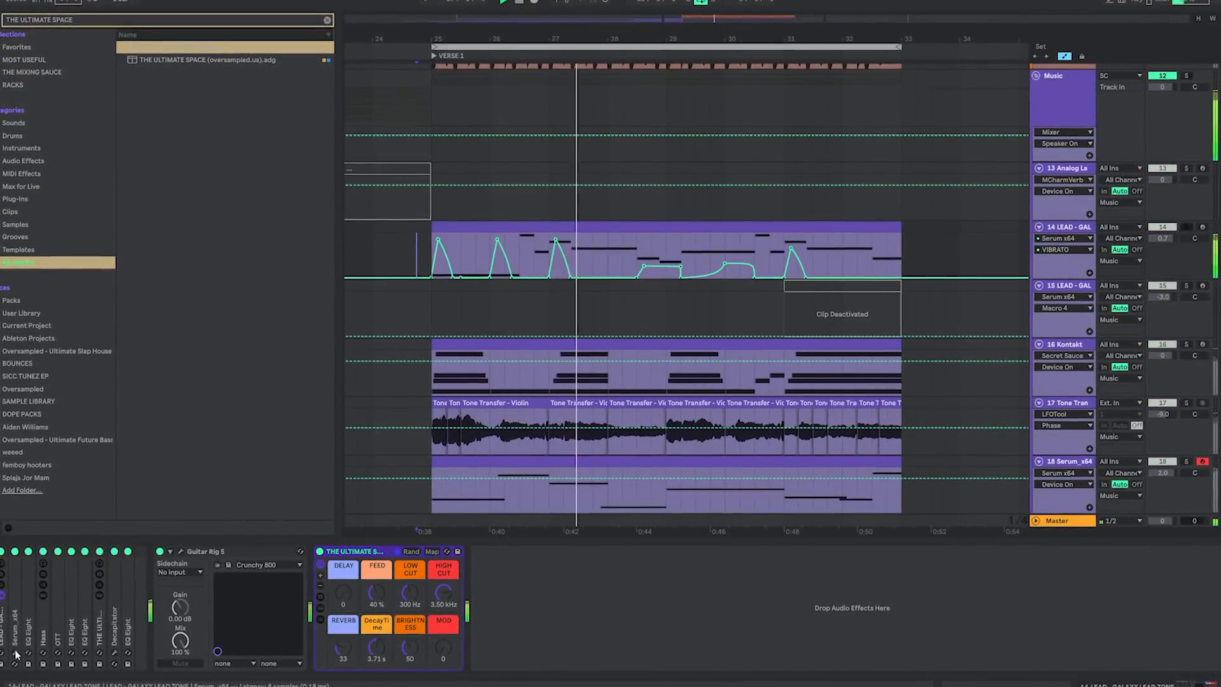
click(16, 653)
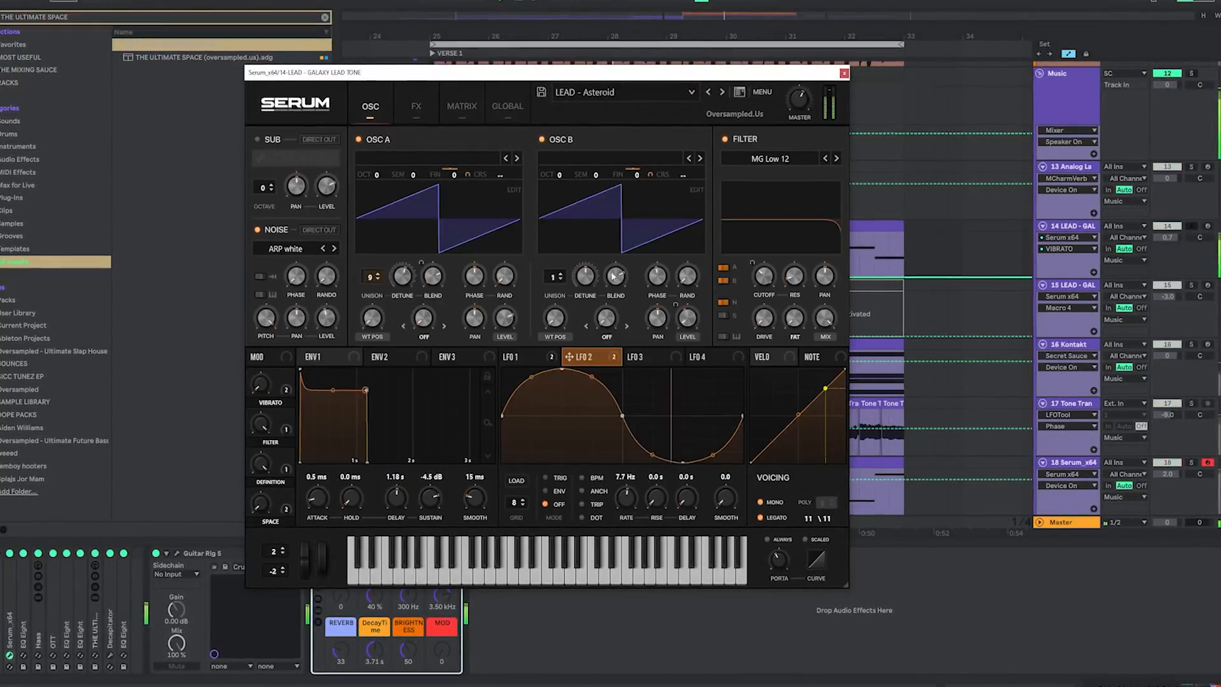
drag(636, 59, 181, 42)
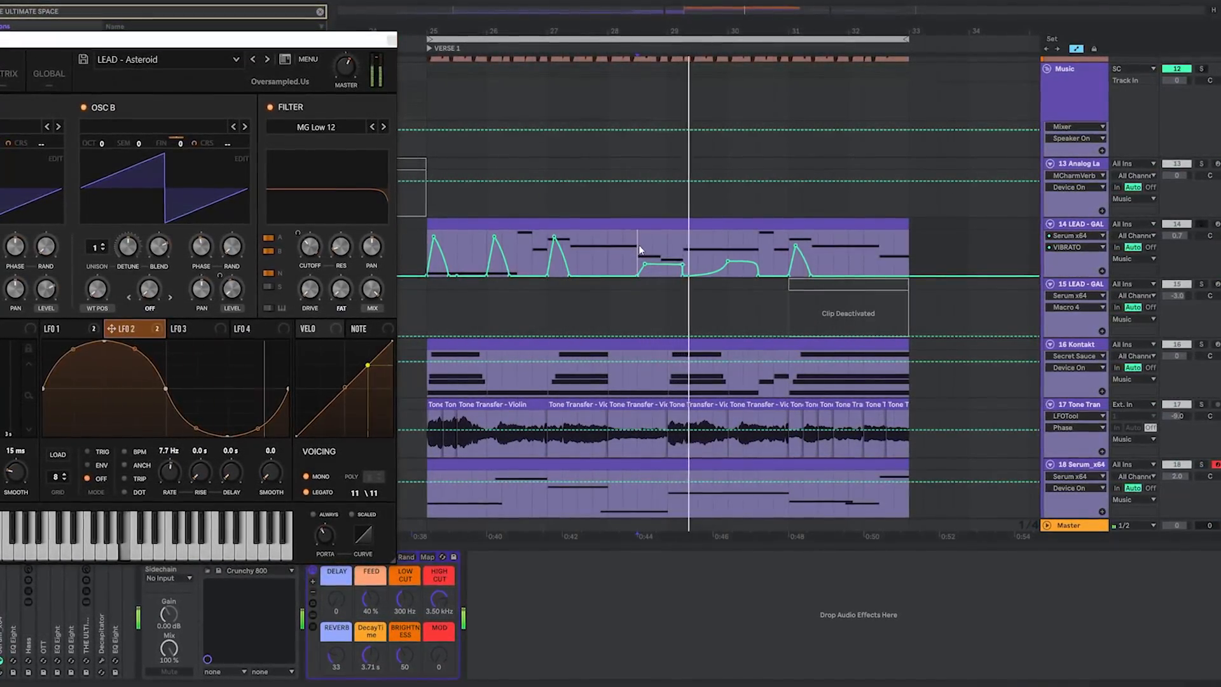
drag(661, 247, 634, 246)
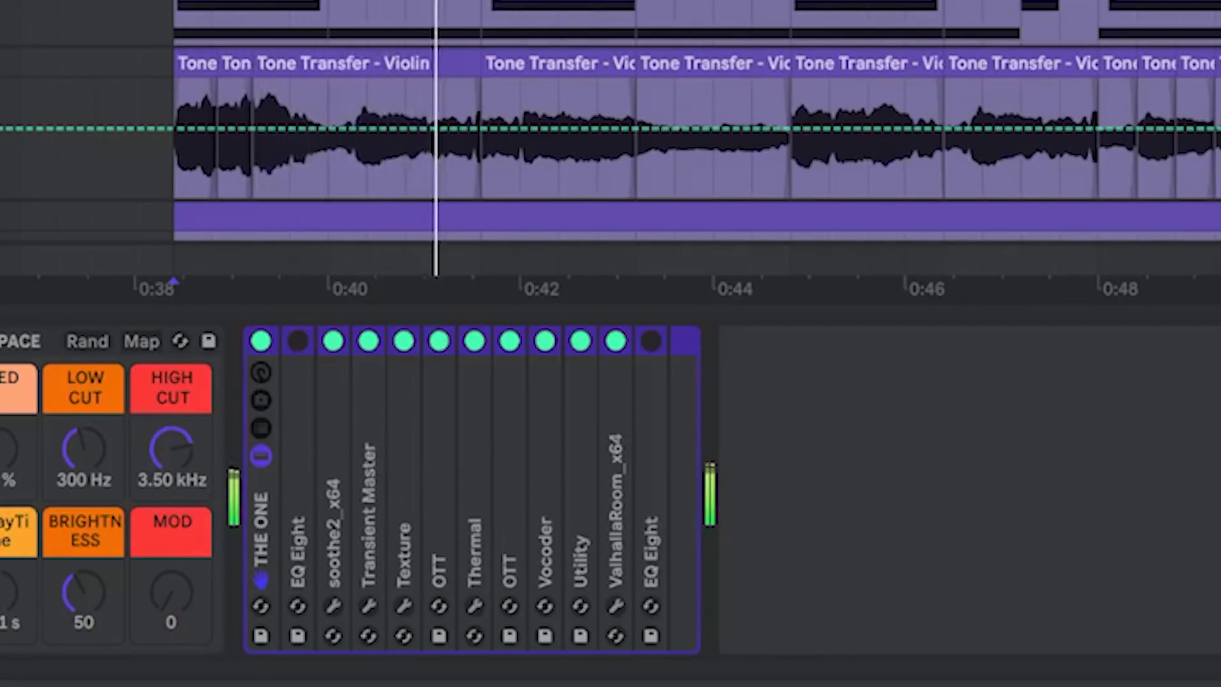
Raise the low cut in the EQ Eight after THE ONE rack on the violin track to about 303 Hz
drag(856, 469, 875, 467)
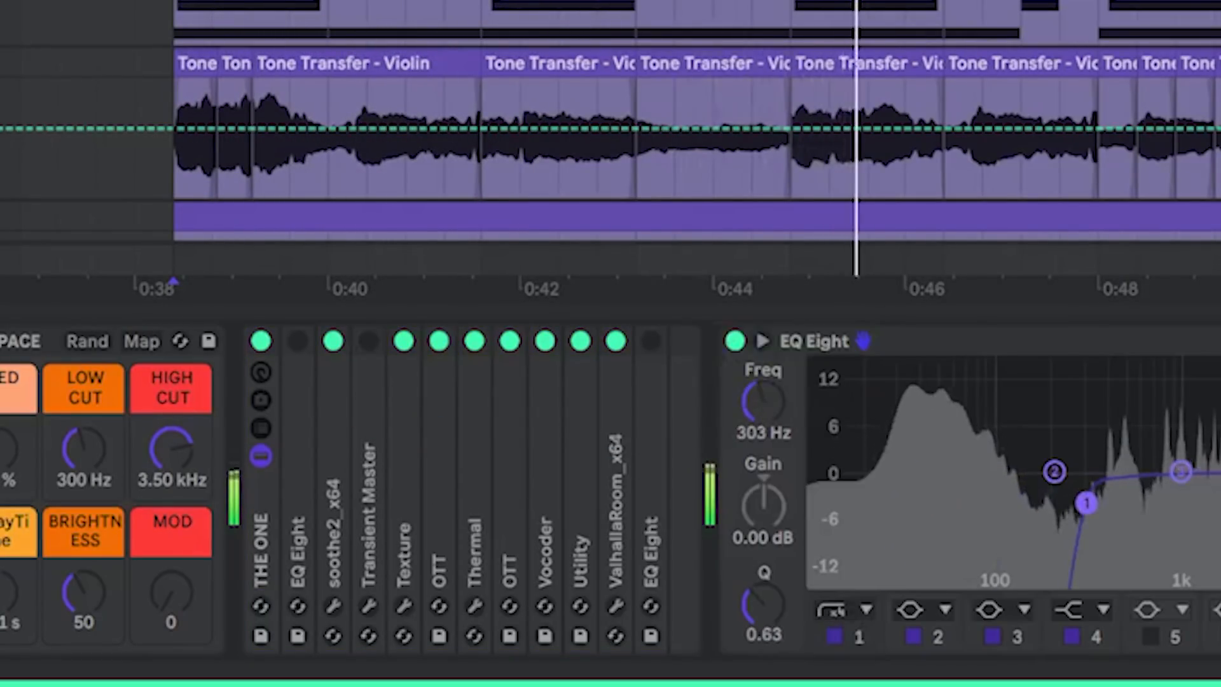
drag(1085, 501, 1094, 507)
click(873, 349)
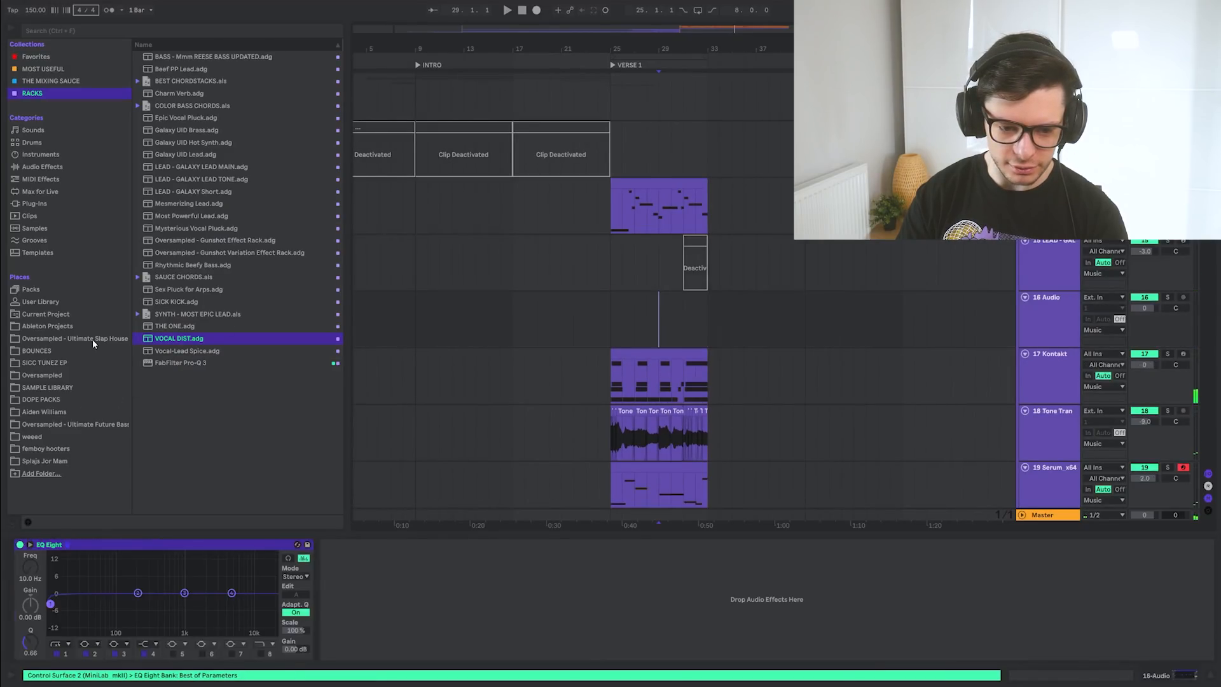
Browse the Oversampled - Ultimate Slap House pack and pick the adlib_13_C sample for the empty audio track
click(93, 338)
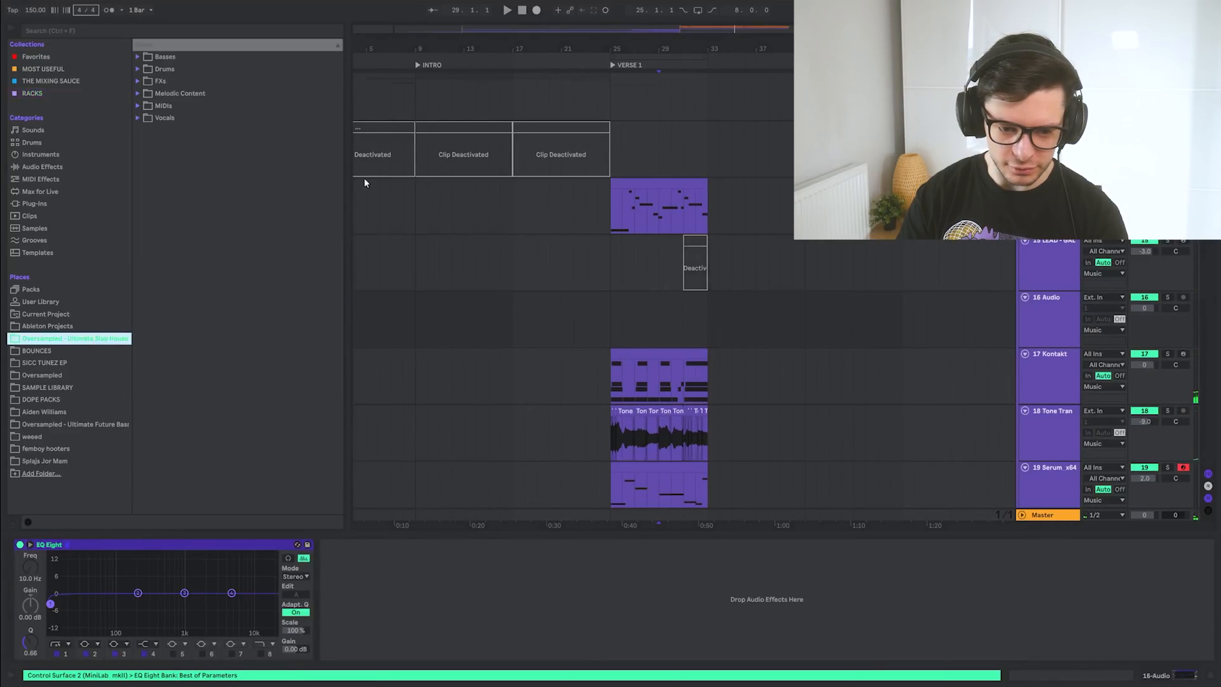
click(145, 142)
click(292, 264)
click(279, 303)
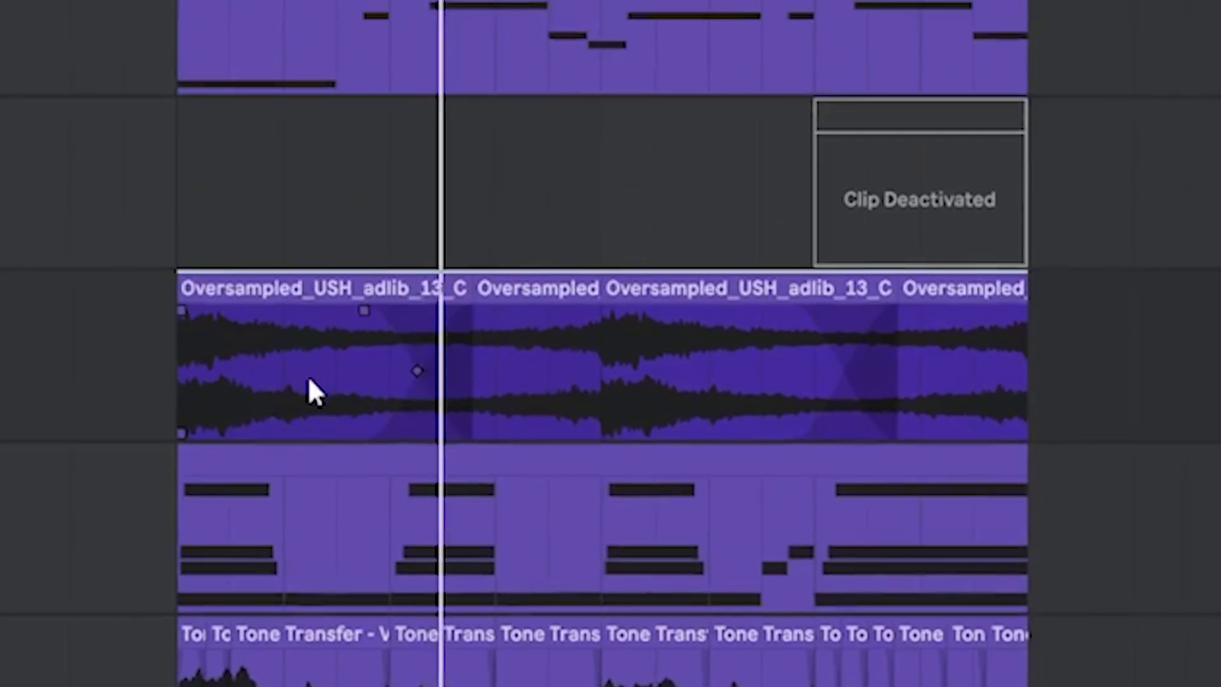
Split the second long Oversampled_USH_adlib_13_C clip where the deactivated clip above begins, and select the resulting part
click(516, 279)
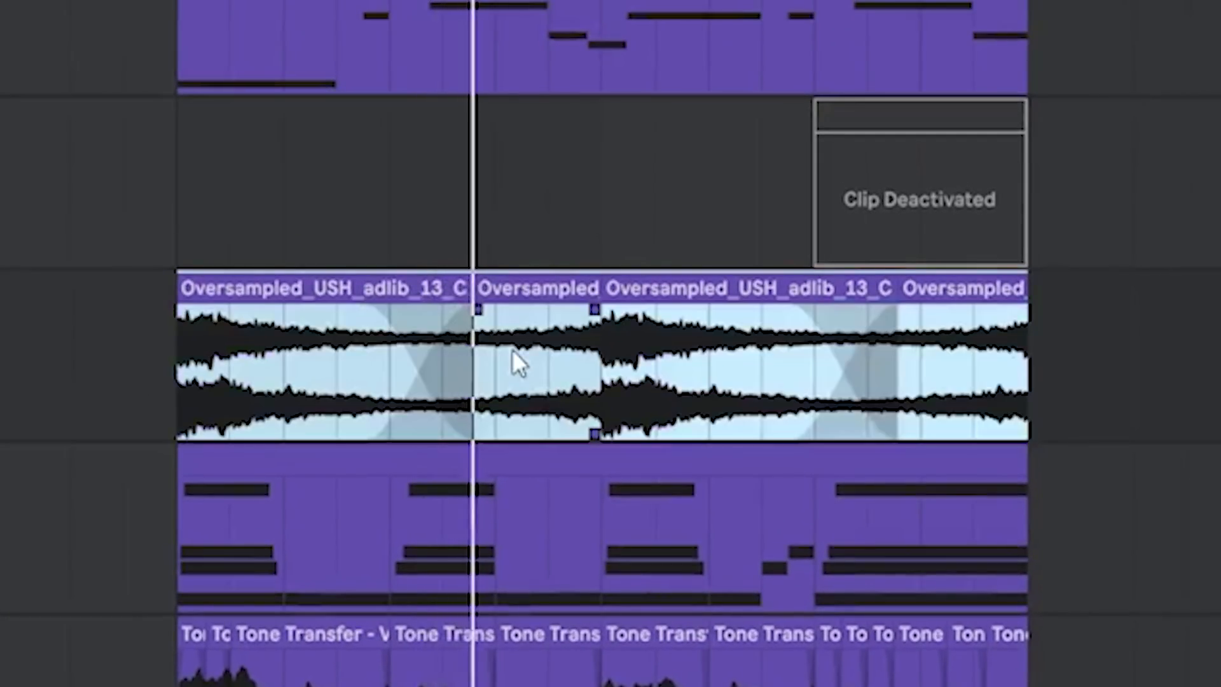
scroll(549, 367, up, 2)
drag(891, 356, 713, 387)
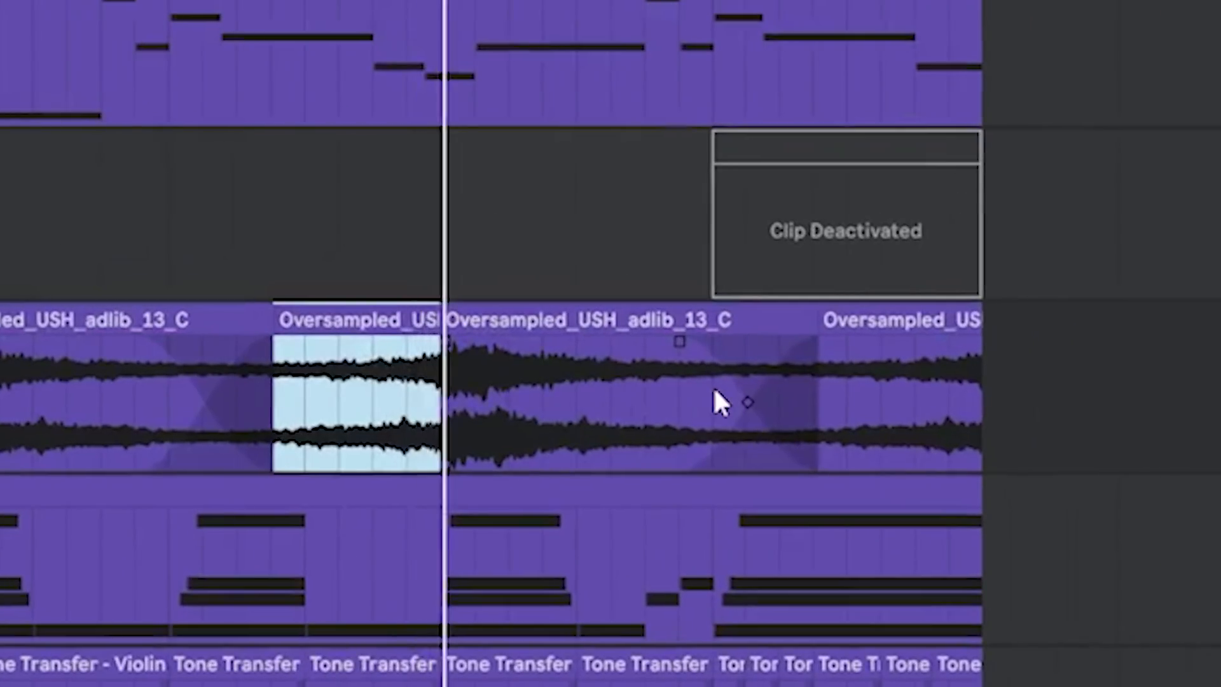
click(714, 387)
key(ctrl+e)
click(686, 326)
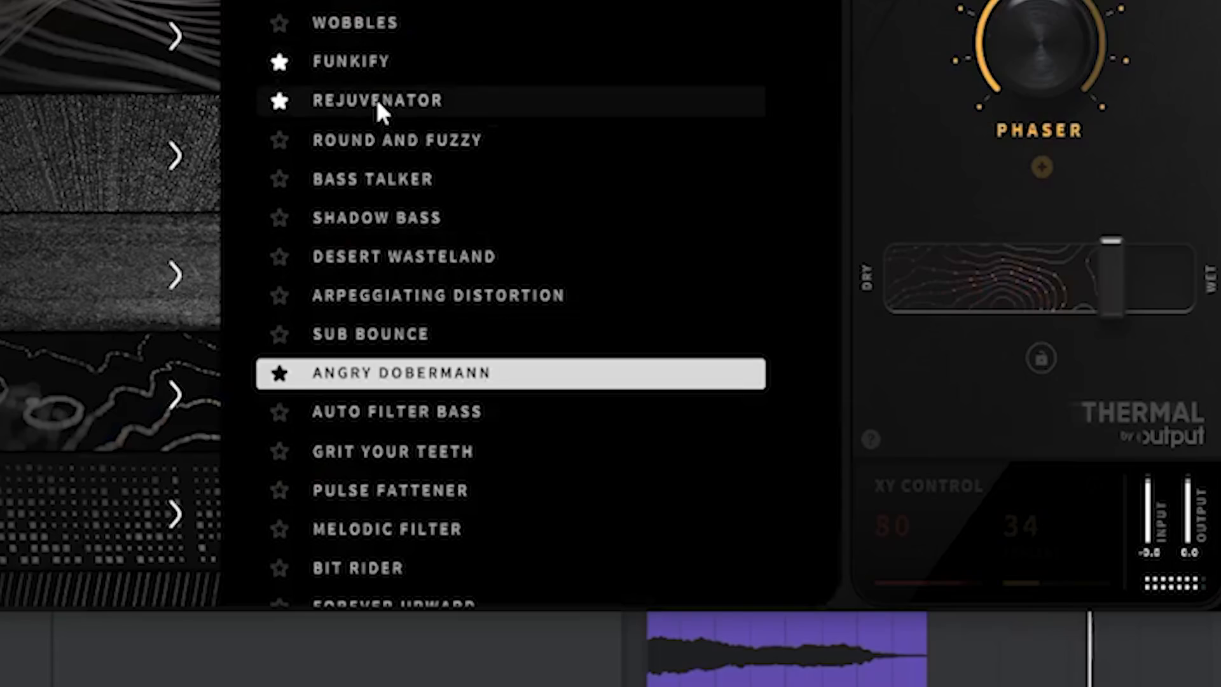
Load the Rejuvenator preset in Thermal and lower the frequency of the high cut in the EQ Eight after it
click(378, 101)
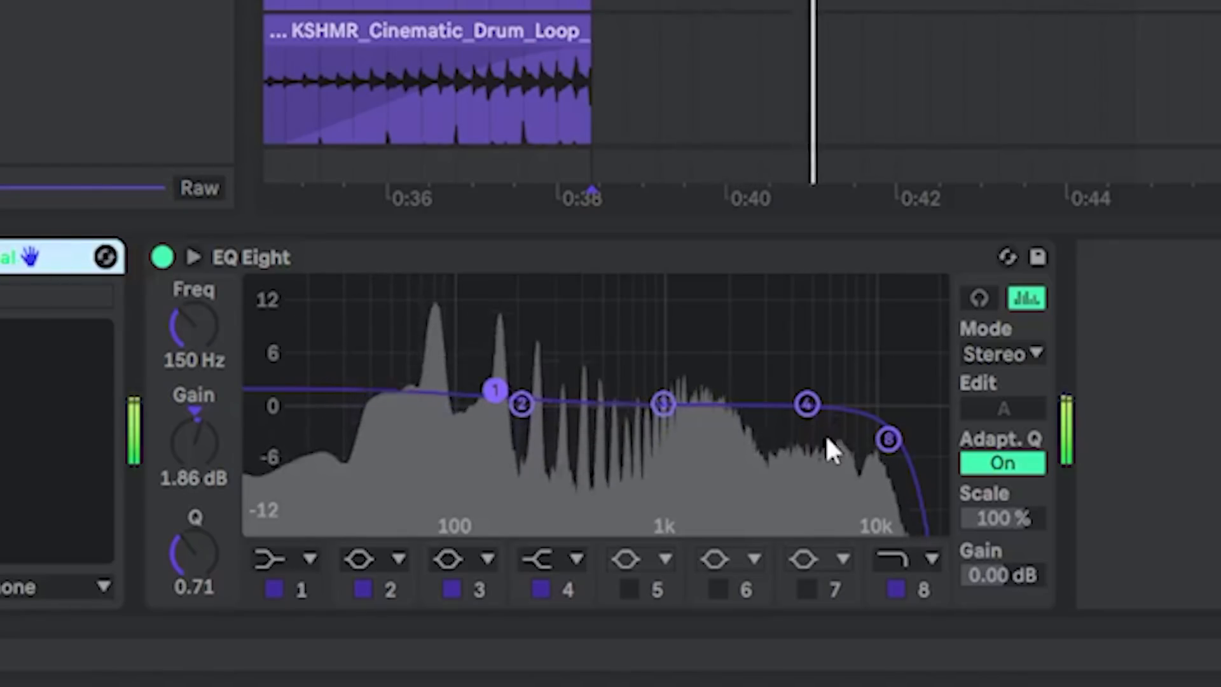
drag(887, 436, 722, 395)
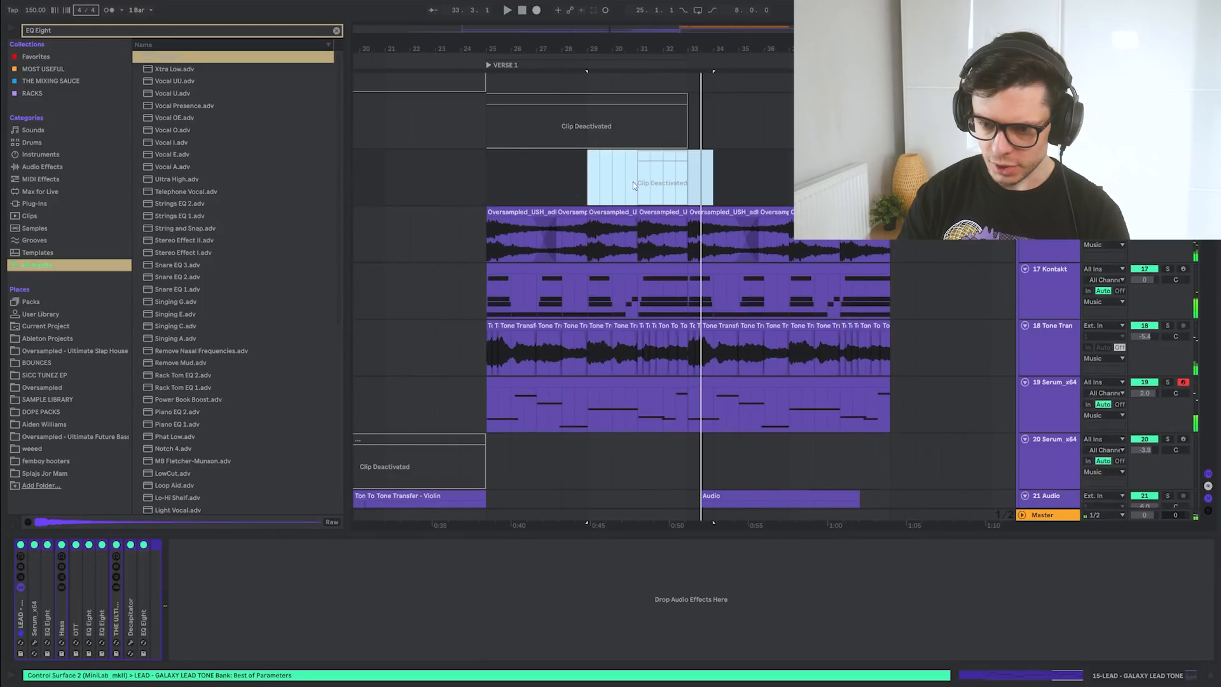
click(621, 177)
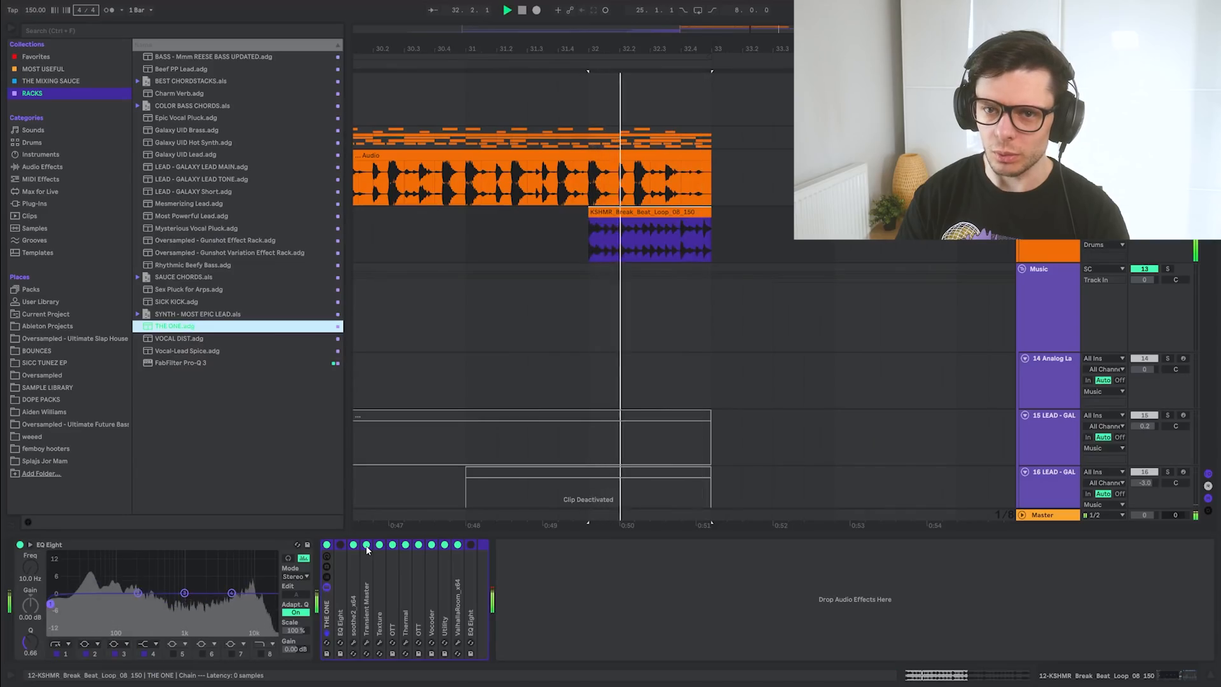
Toggle Transient Master in THE ONE rack on the KSHMR break beat loop and play from just before the loop
click(367, 547)
click(542, 239)
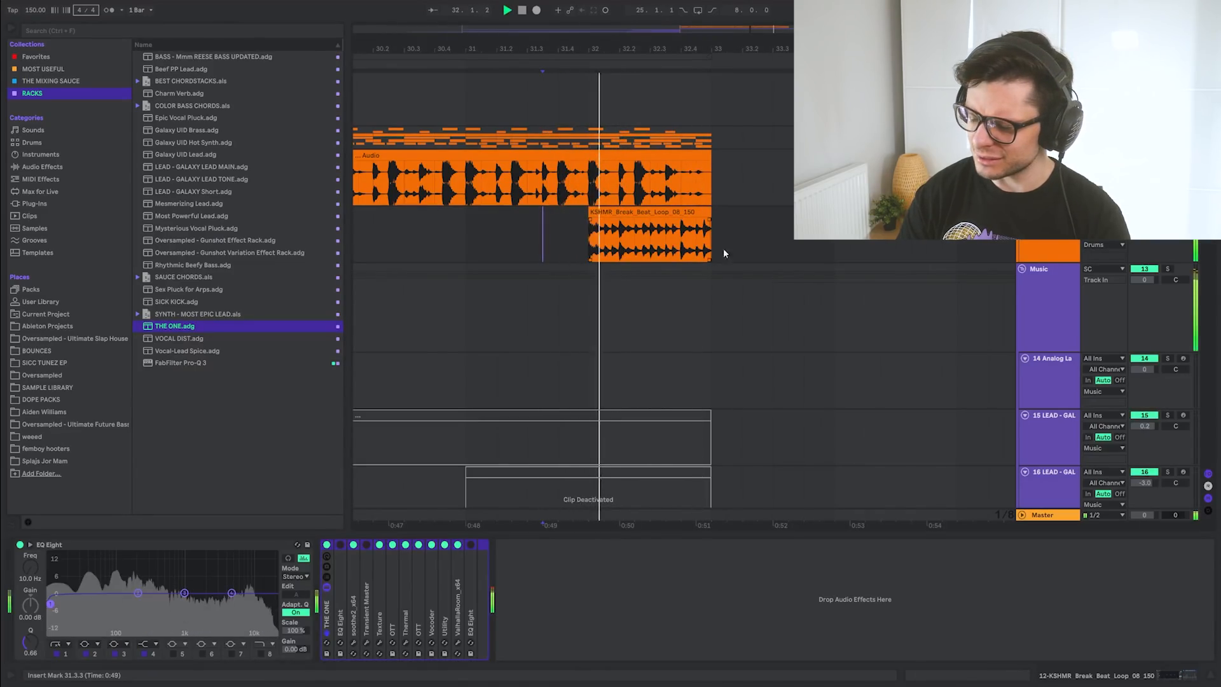
click(453, 563)
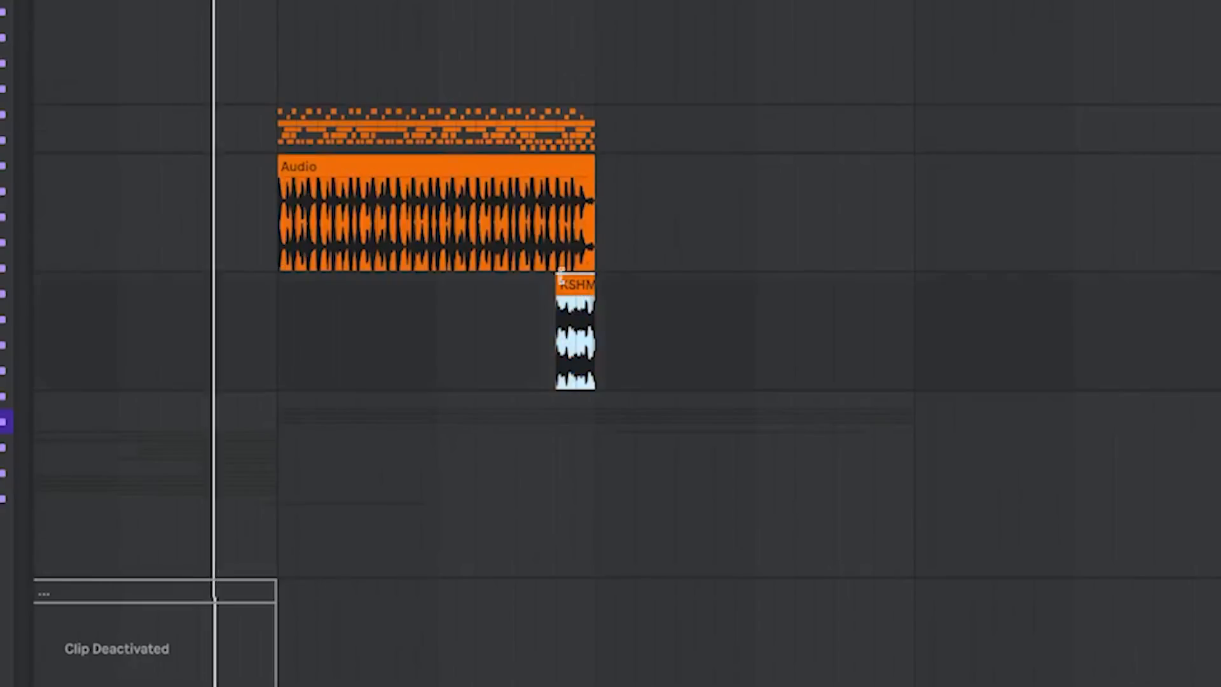
Duplicate the verse's drum clips and the deactivated lead clip directly after themselves to extend the section
drag(560, 275, 280, 210)
key(ctrl+d)
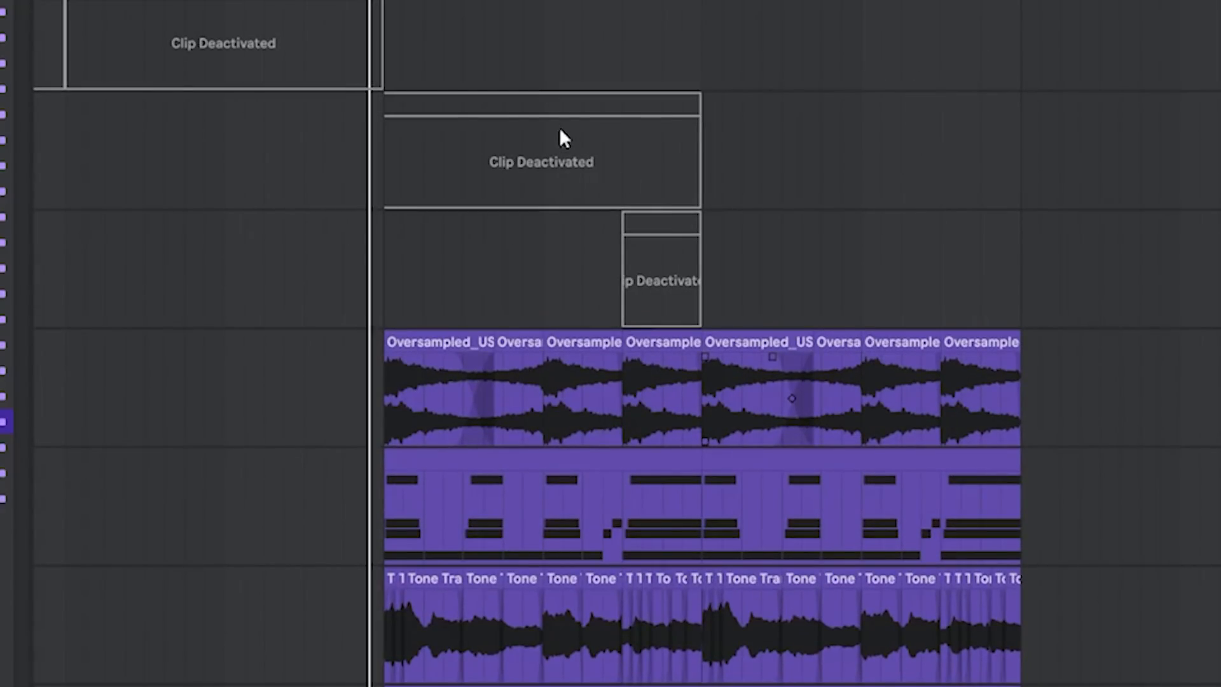
click(563, 137)
key(ctrl+d)
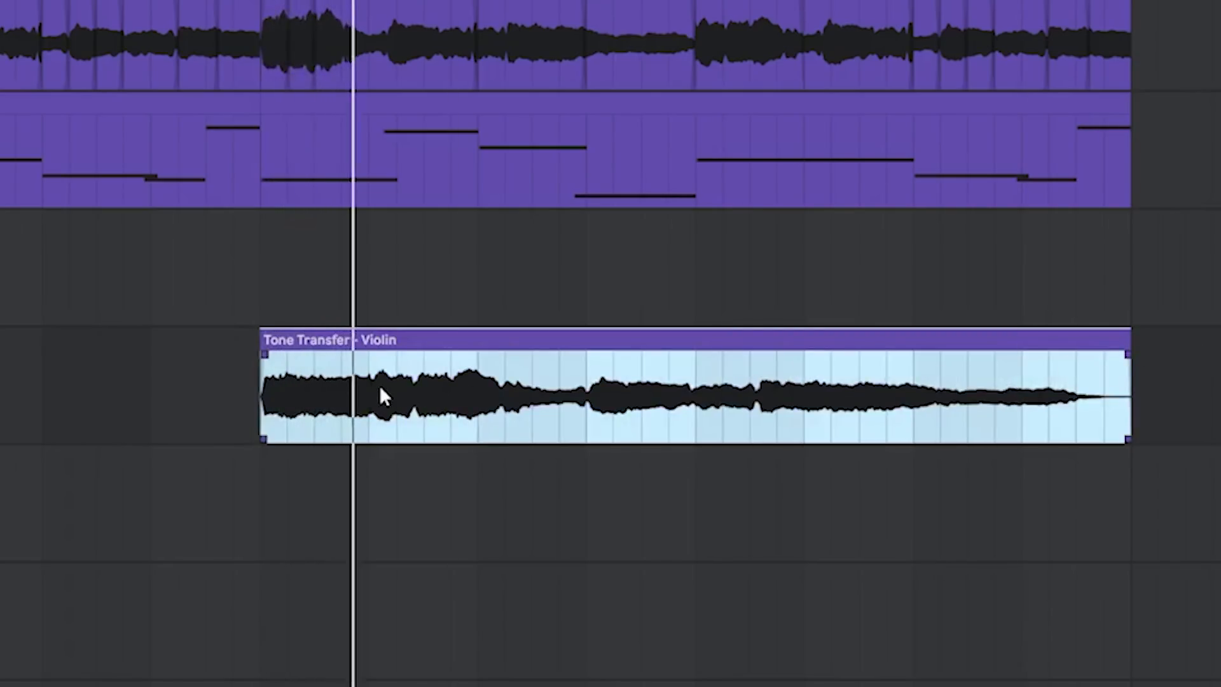
Cut the Tone Transfer - Violin clip on the lower audio track into a four-bar phrase and duplicate it after itself
click(372, 395)
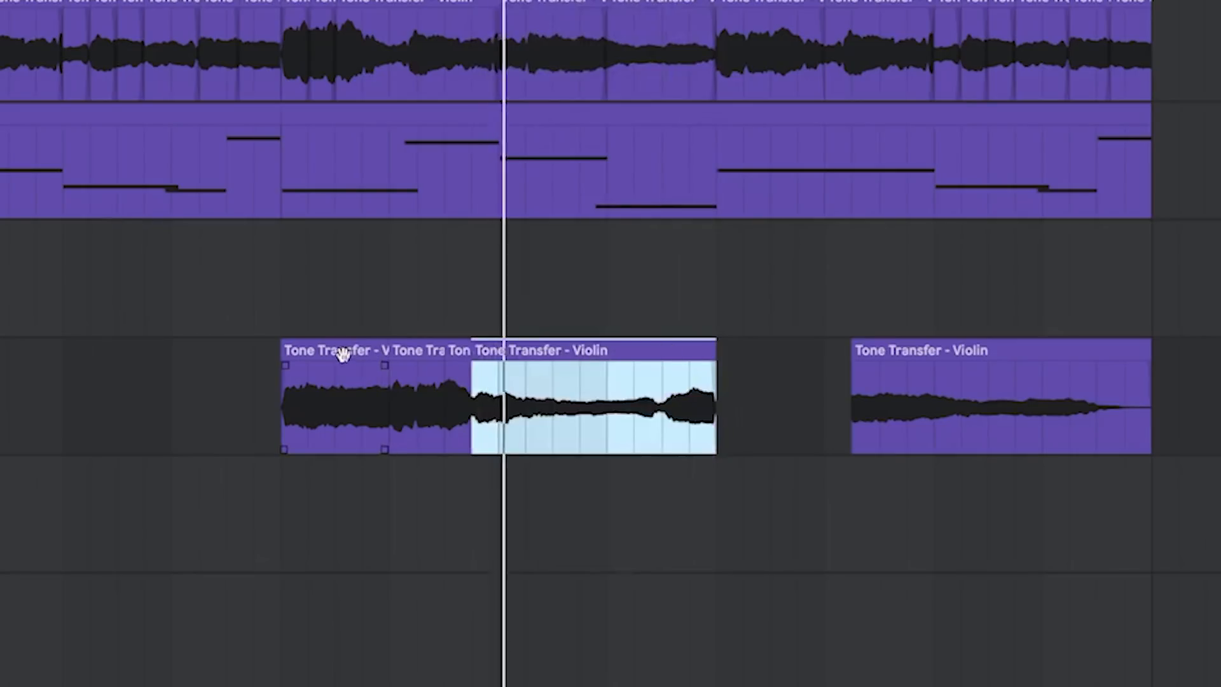
click(342, 354)
key(ctrl+d)
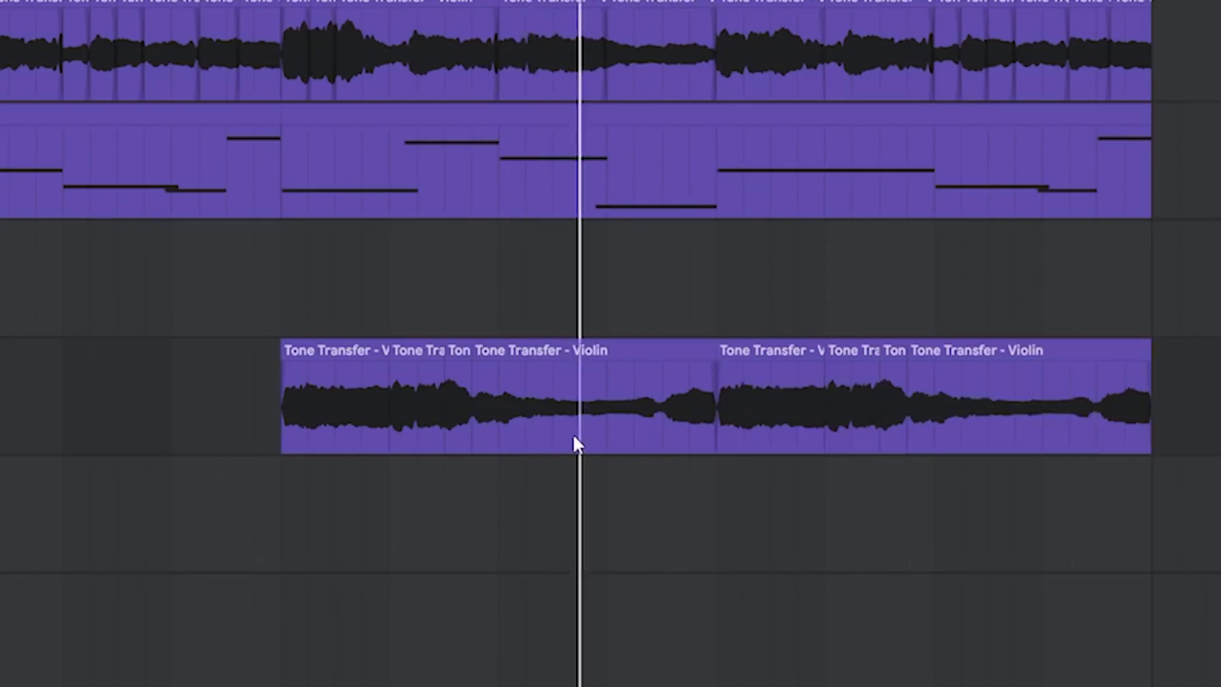
Rework the end of the duplicated violin phrase, blending the final clip into the preceding one and trimming its end
drag(653, 347, 722, 351)
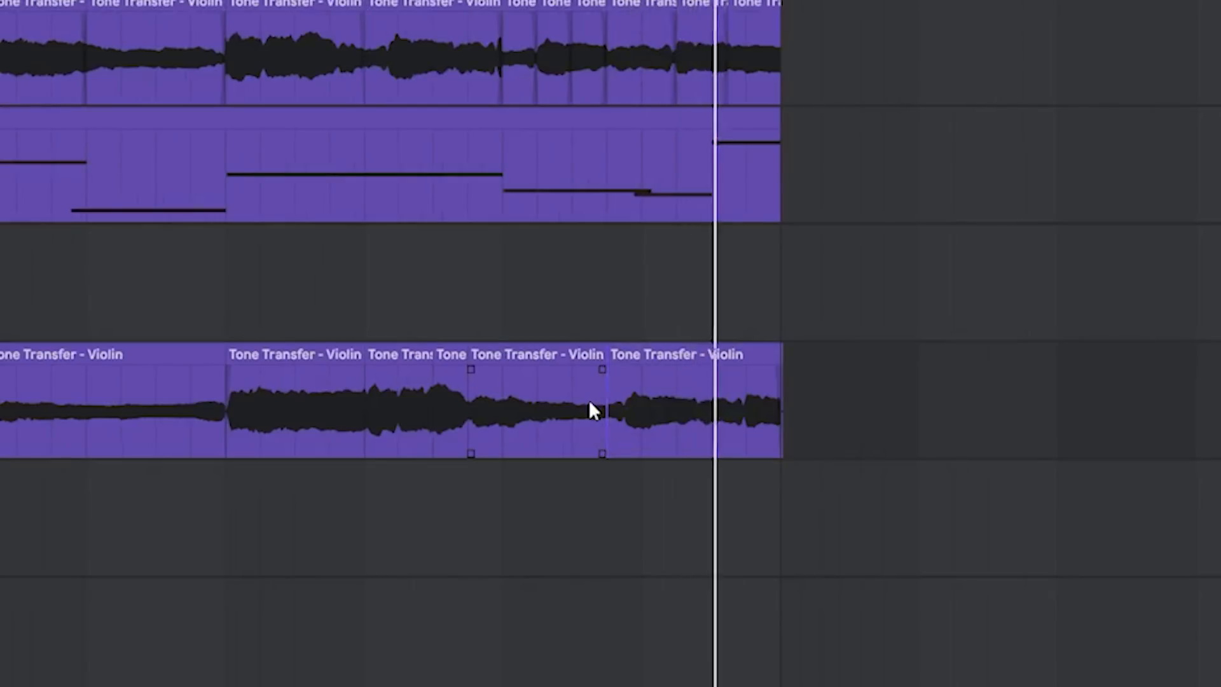
key(ctrl+z)
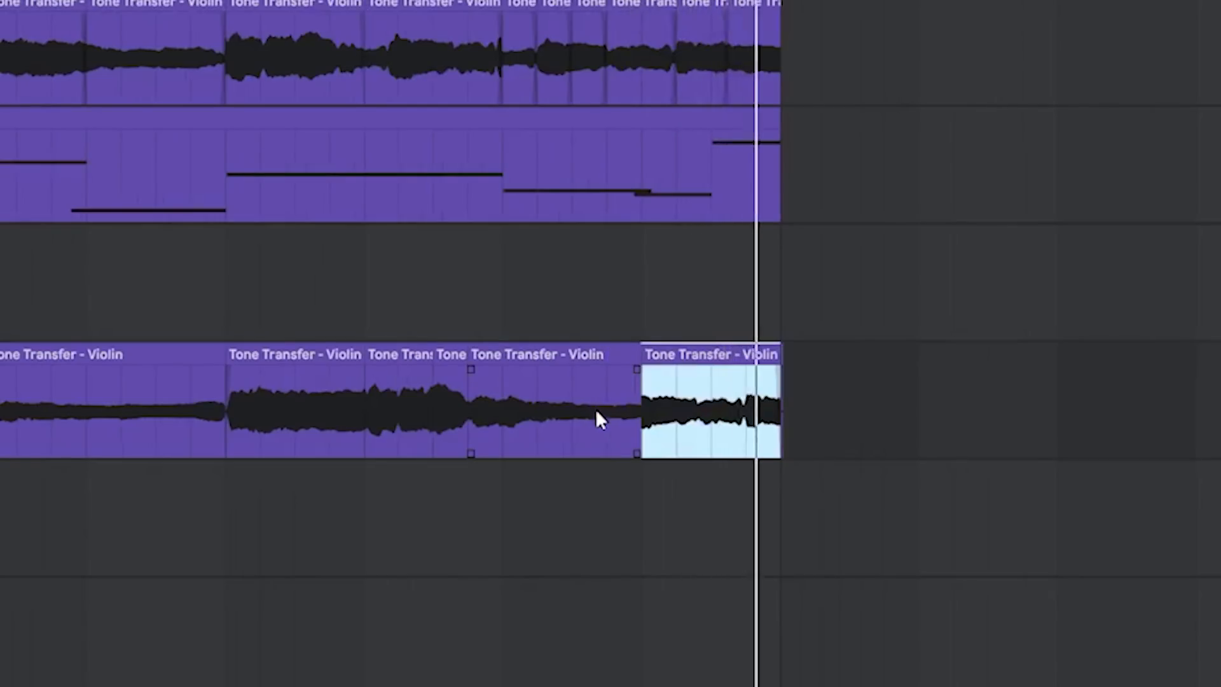
click(603, 407)
key(space)
scroll(624, 407, up, 5)
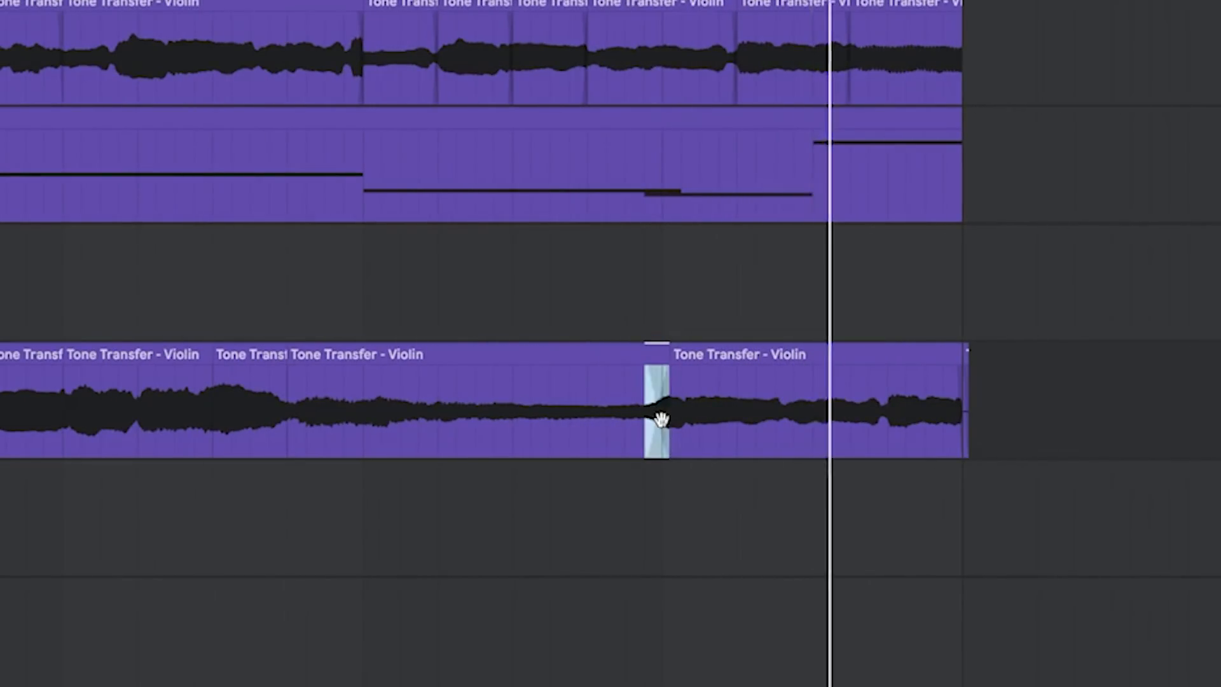
scroll(662, 420, down, 5)
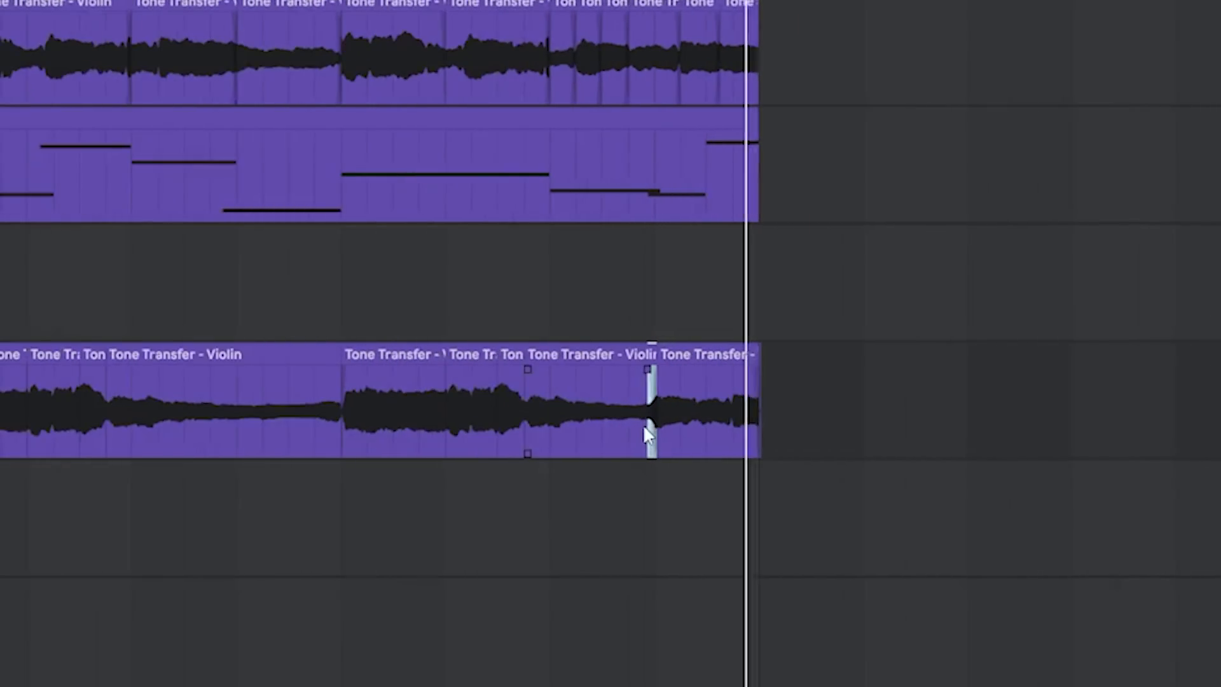
drag(760, 360, 799, 387)
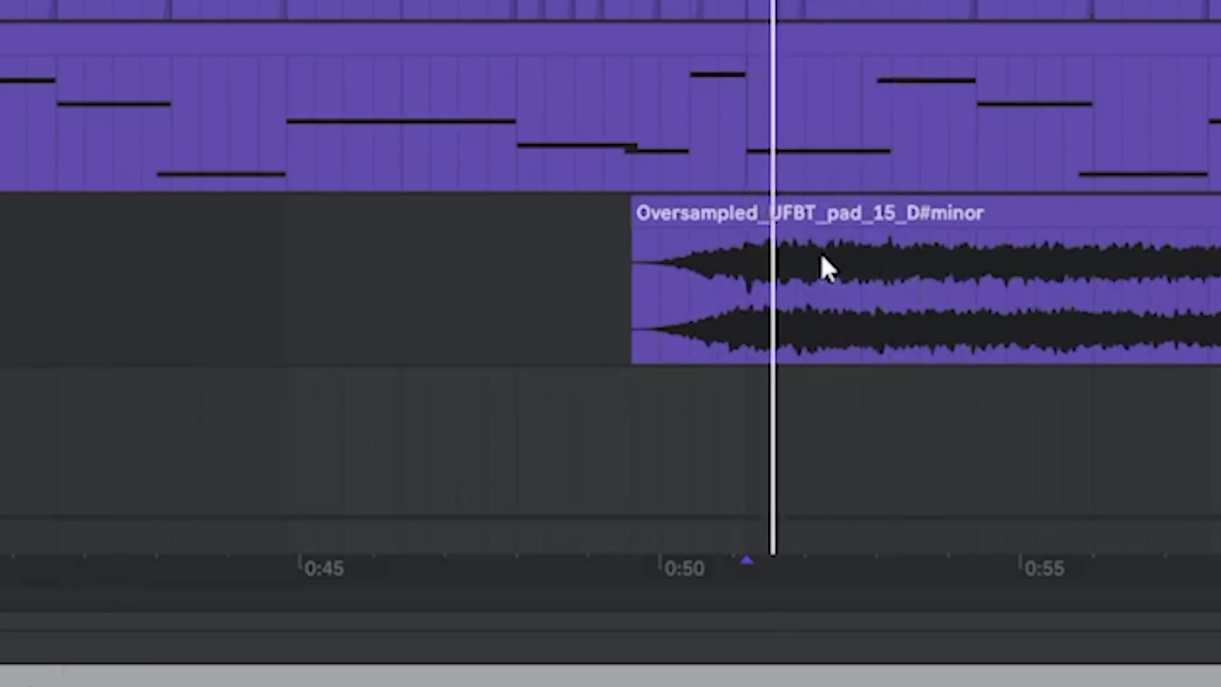
Reshape the EQ Eight on the Oversampled_UFBT_pad_15_D#minor track, lowering band 4 to reduce the highs and repositioning the low band
click(611, 218)
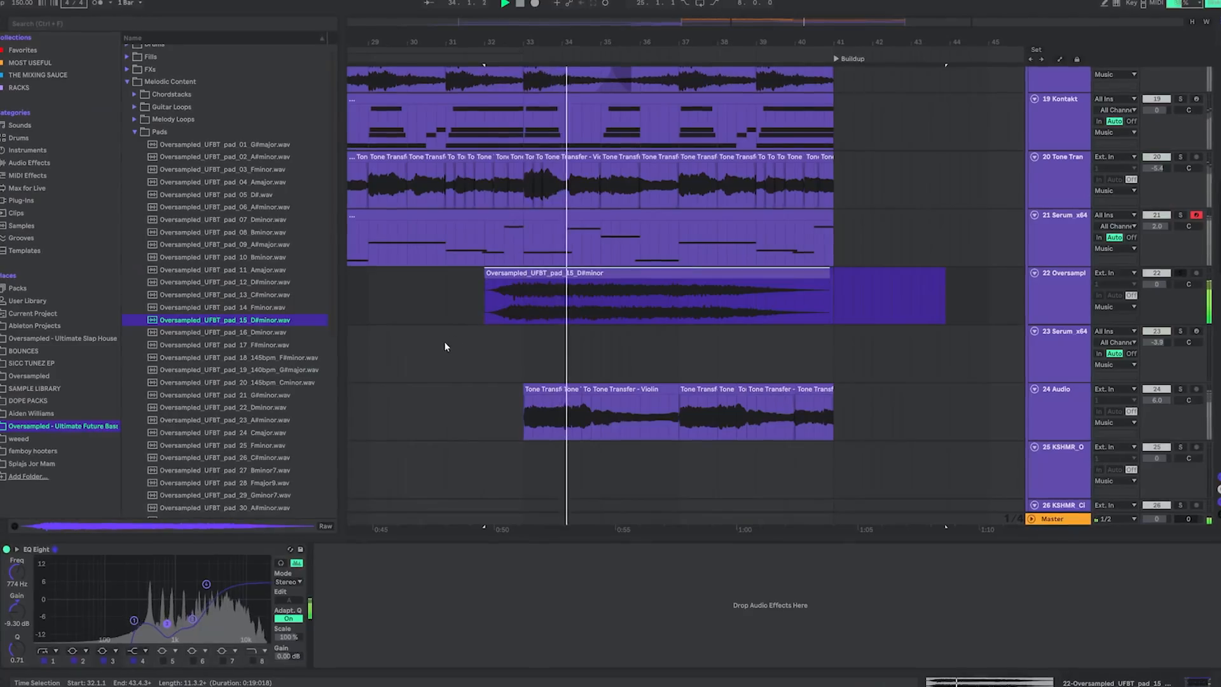
drag(205, 585, 231, 622)
drag(149, 599, 187, 600)
drag(465, 494, 447, 471)
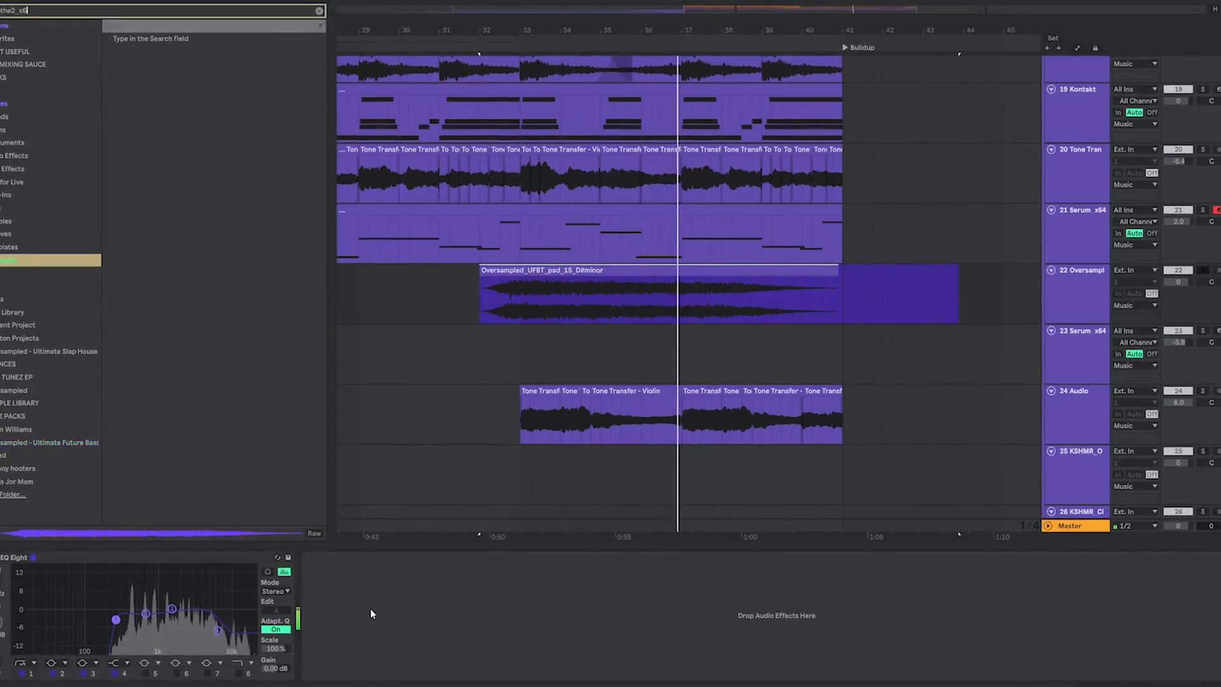
Search the browser for soothe2_x64 and load it on the pad track
text(4)
key(Return)
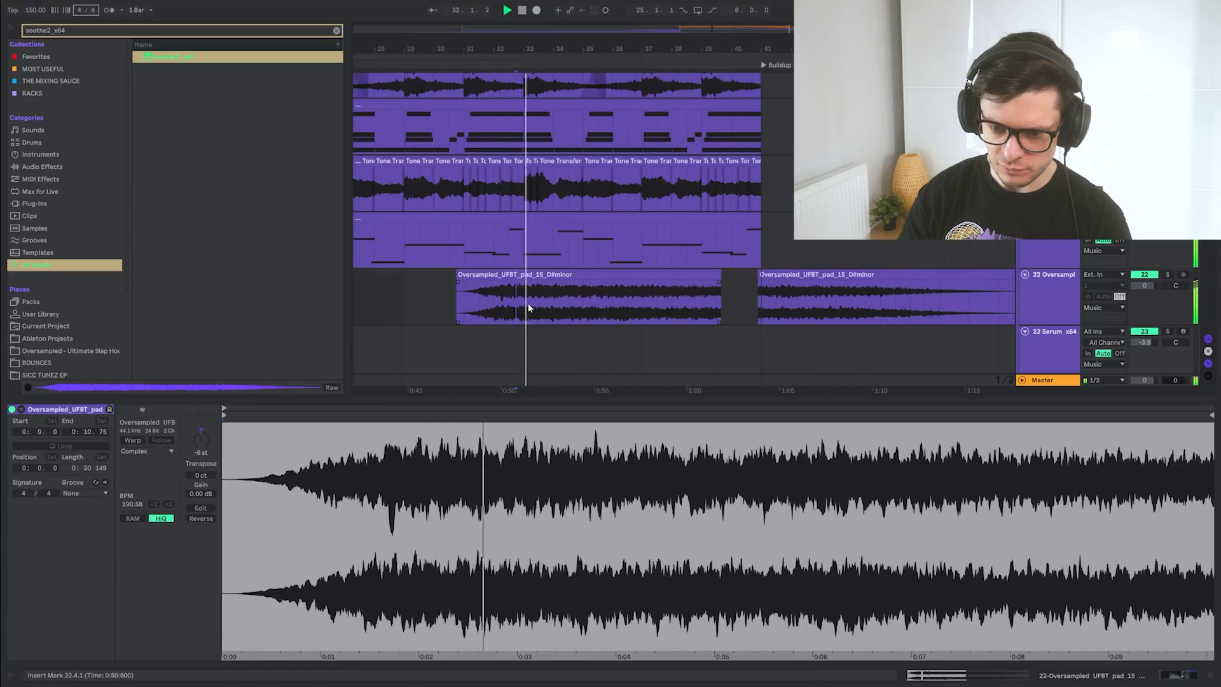
key(ctrl+z)
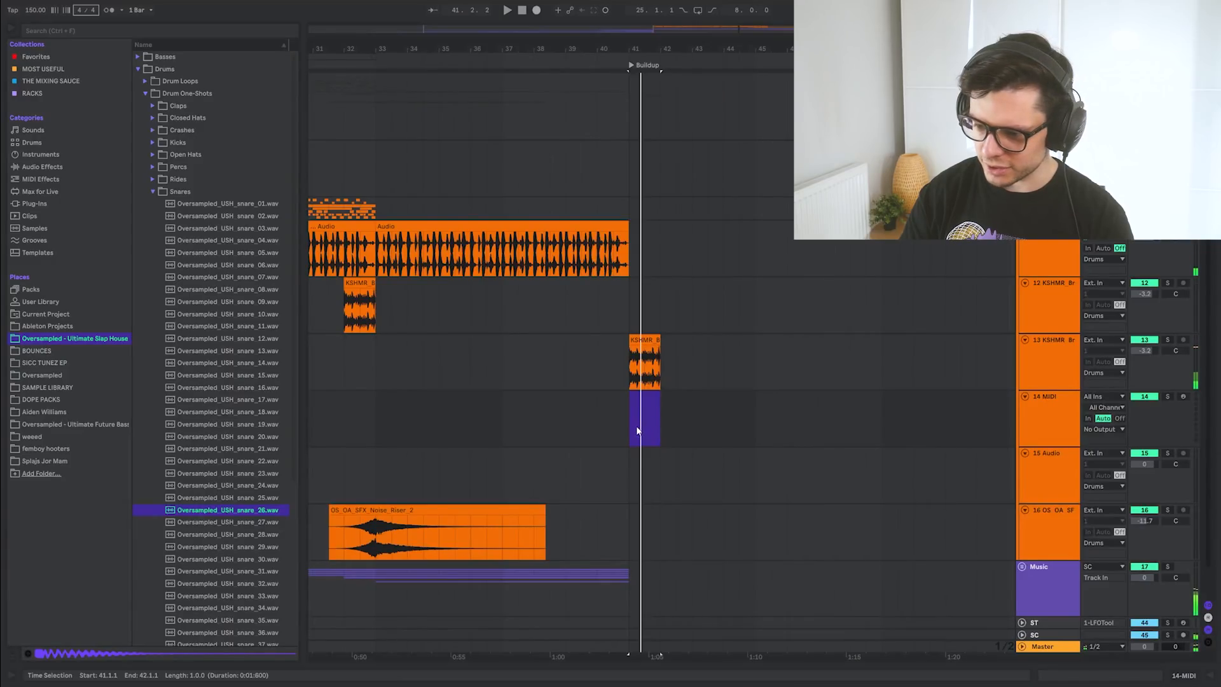
Create a MIDI clip on the snare track at the Buildup marker and repeat its bar of four C3 quarter notes twice
double_click(636, 425)
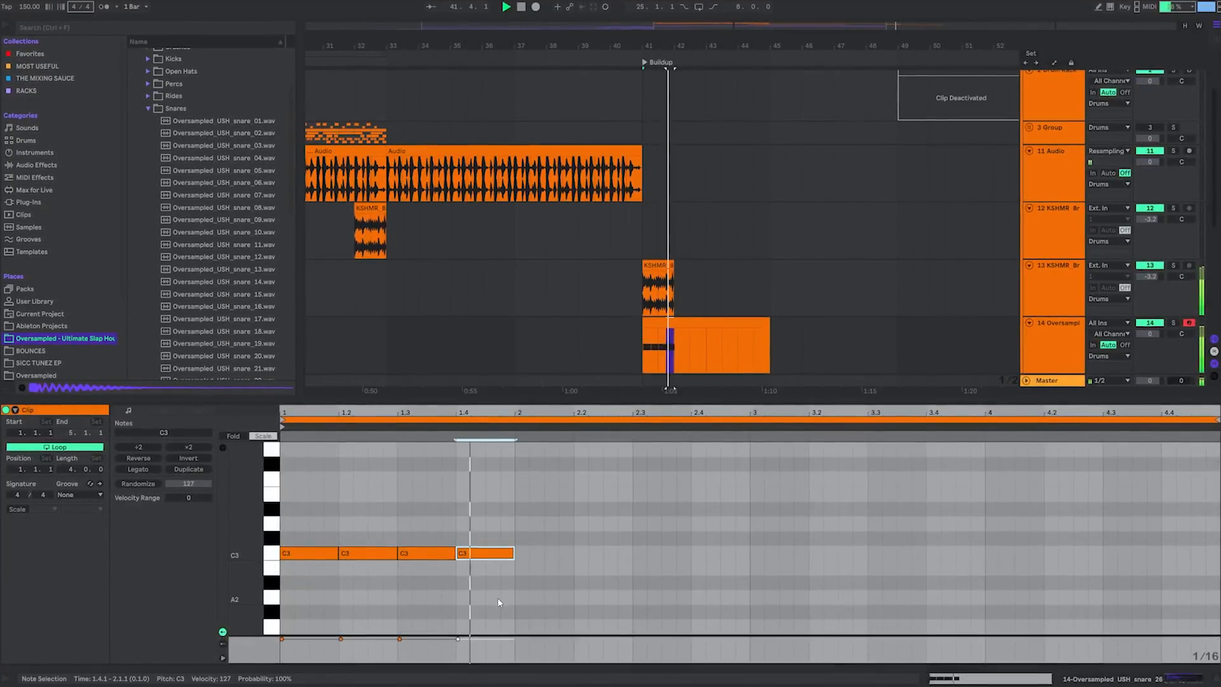
drag(497, 597, 320, 515)
key(ctrl+d)
key(ctrl+d)
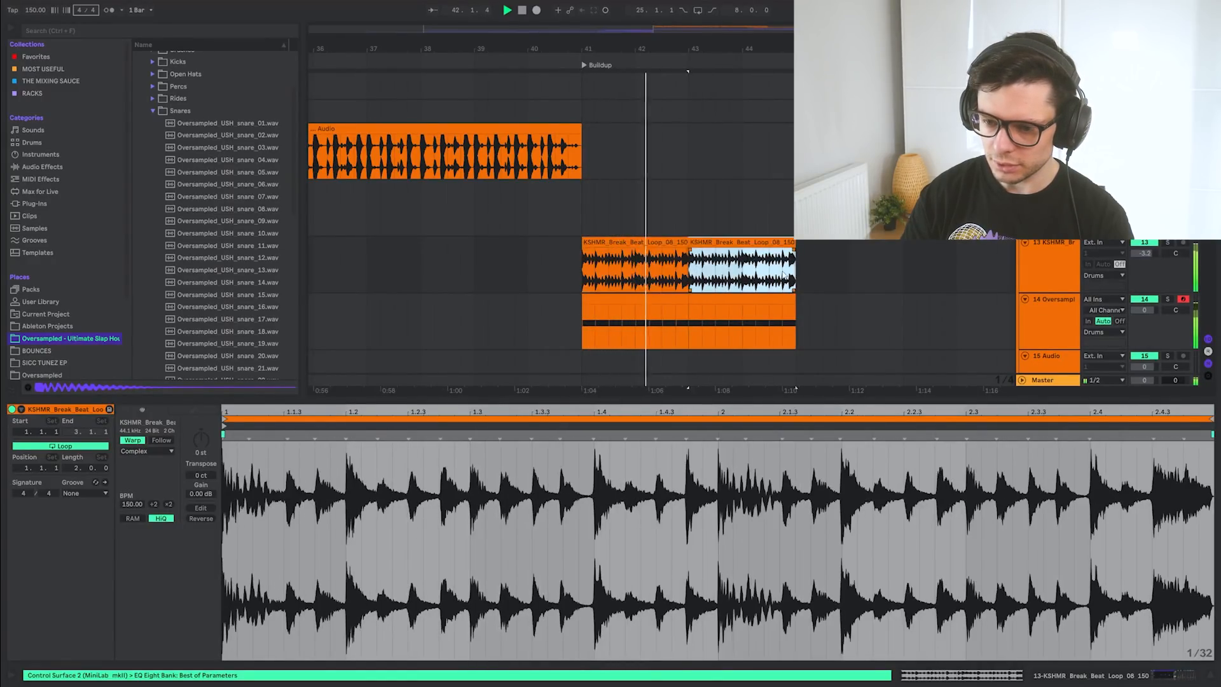
Cut a half-beat gap at the end of the first KSHMR_Break_Beat_Loop_08_150 clip and mark the same section in the snare clip
scroll(784, 275, down, 2)
scroll(732, 255, right, 2)
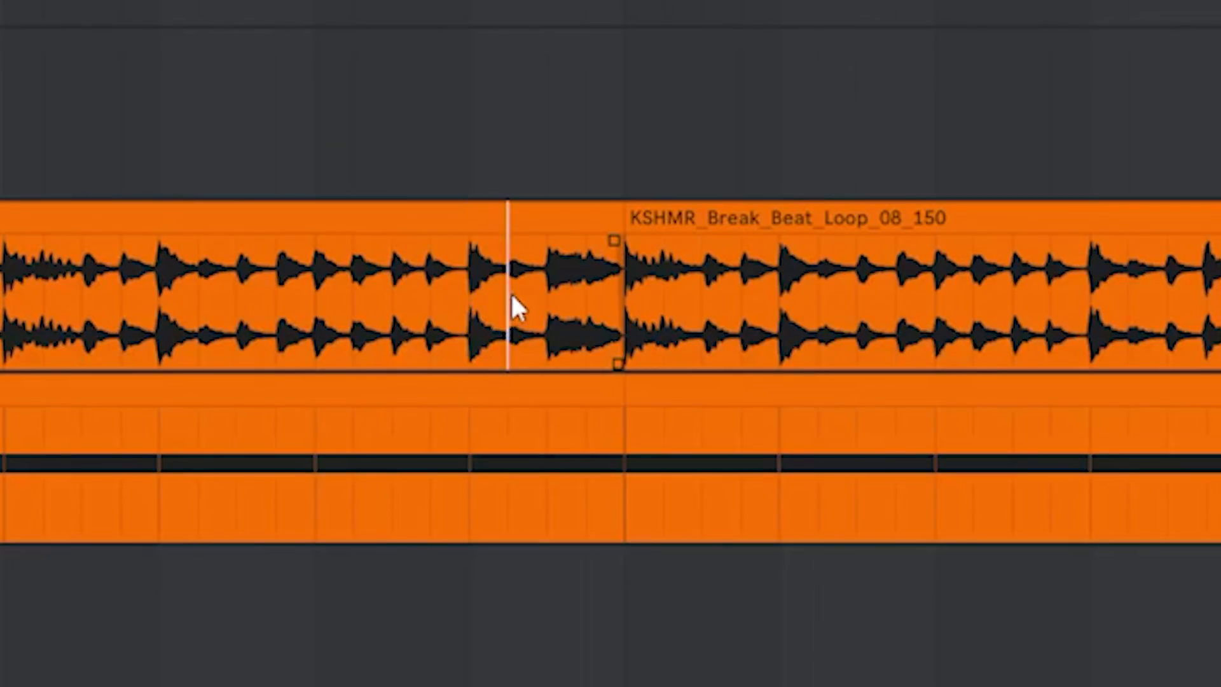
drag(508, 293, 624, 294)
key(Delete)
click(351, 299)
click(229, 346)
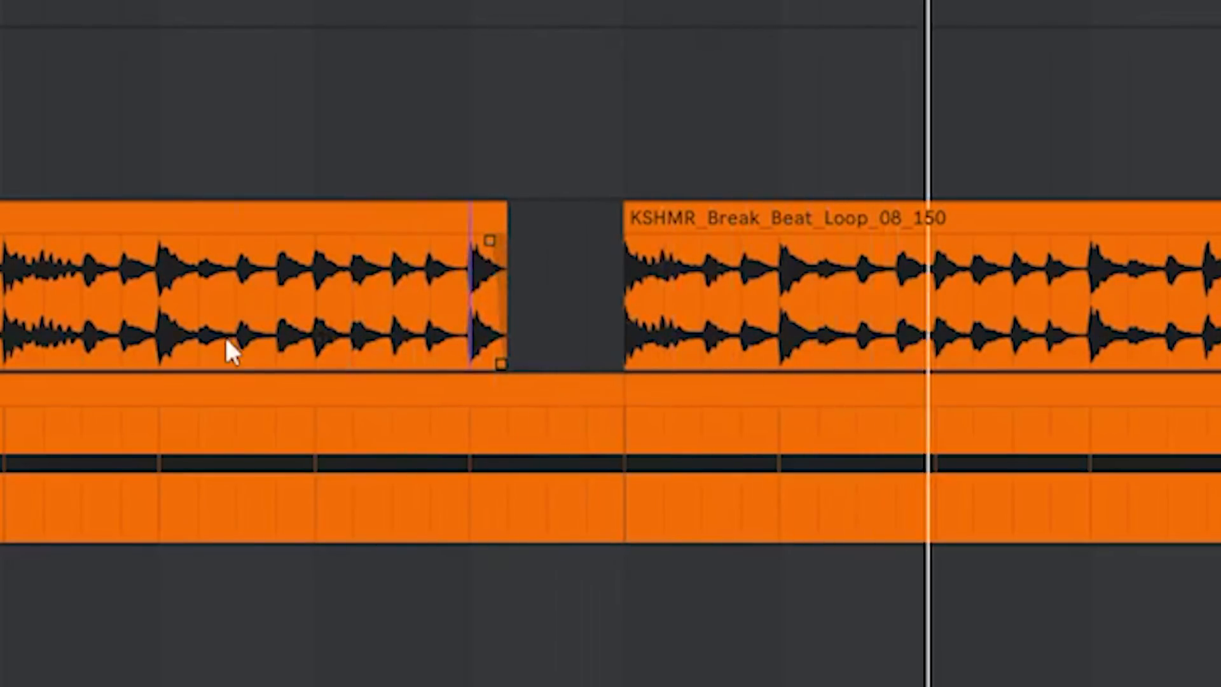
drag(499, 219, 539, 226)
key(minus)
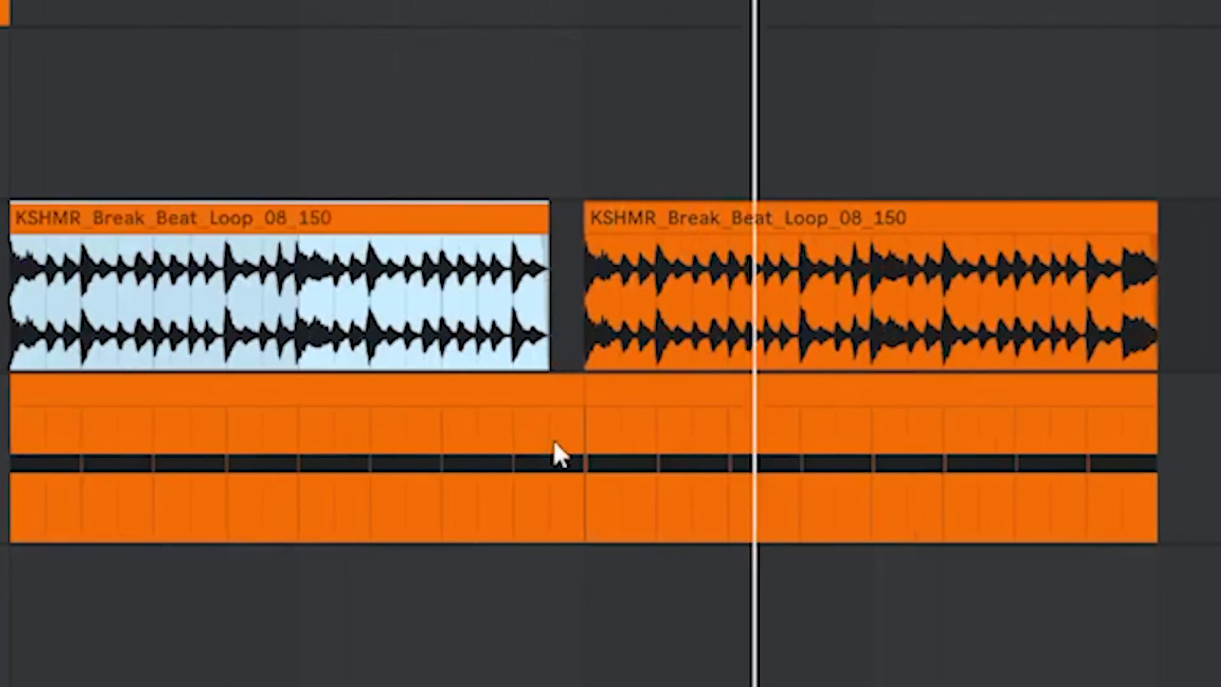
drag(582, 449, 616, 446)
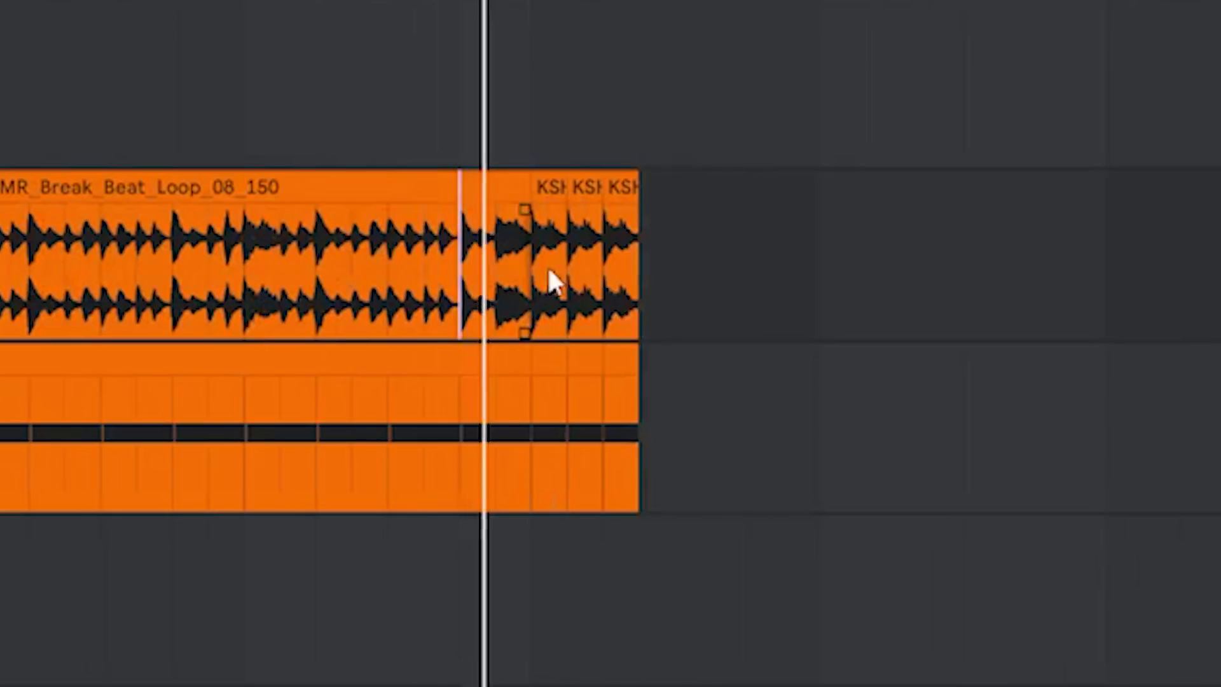
Duplicate the half-beat slices of the break beat and snare clips repeatedly to form a stutter at the end of the buildup
key(ctrl+d)
key(ctrl+d)
key(ctrl+d)
key(ctrl+d)
key(ctrl+d)
key(ctrl+d)
key(ctrl+d)
key(ctrl+d)
key(ctrl+d)
key(ctrl+d)
key(ctrl+d)
key(ctrl+d)
key(ctrl+d)
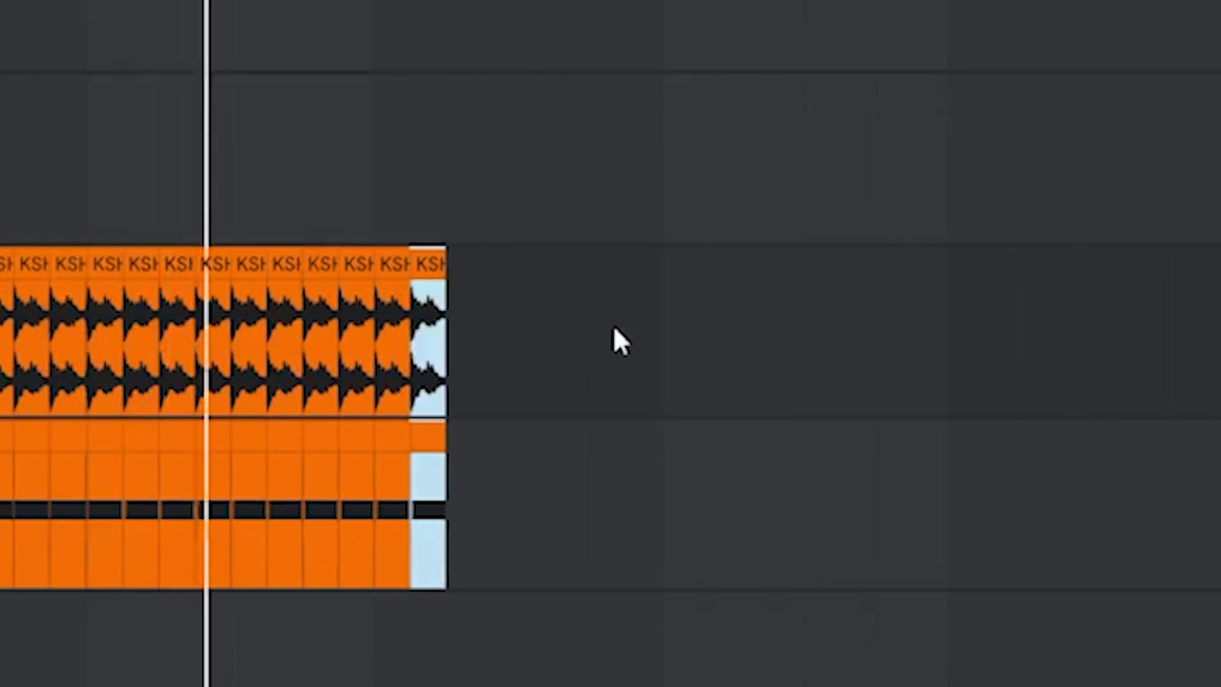
key(plus)
key(minus)
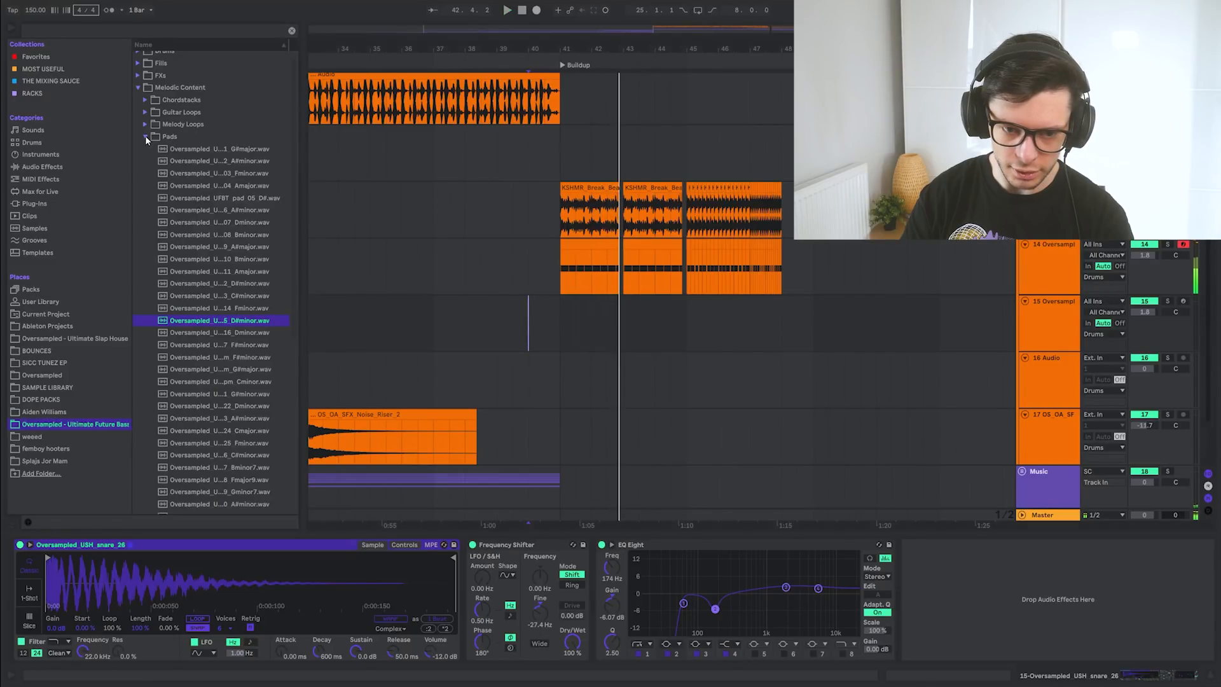
Open the Oversampled - CYBERPACK 2077 sample pack from the Favorites collection and widen the browser
click(36, 56)
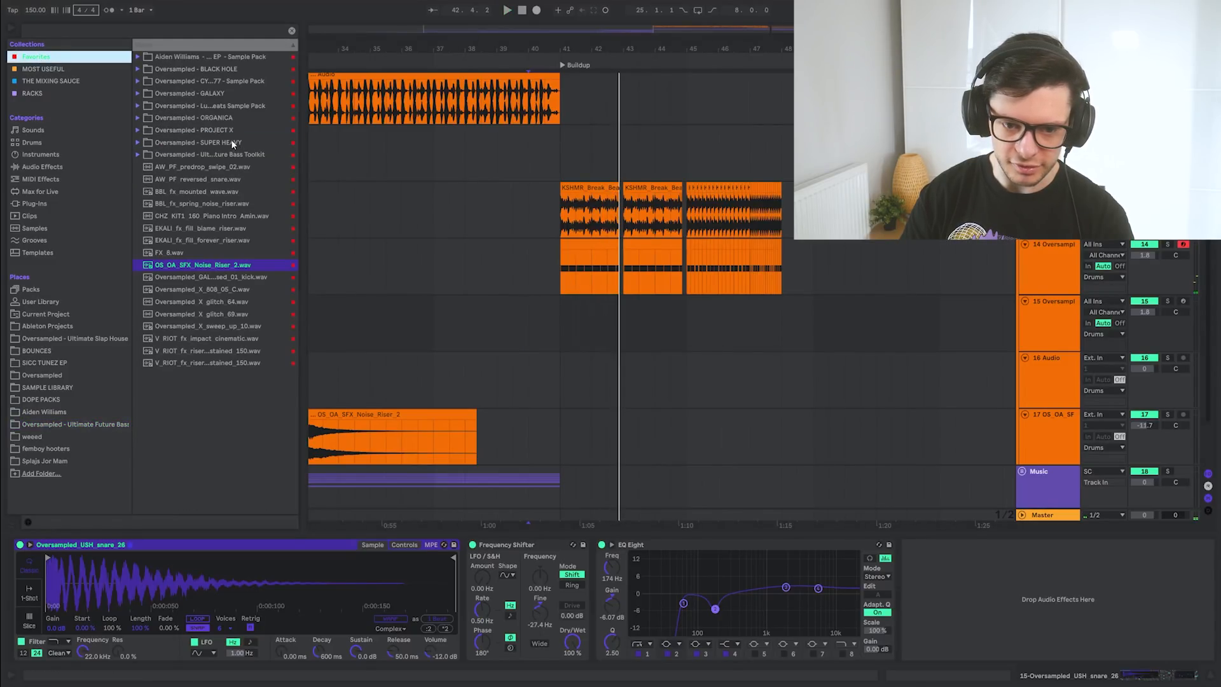
drag(300, 80, 341, 81)
click(253, 83)
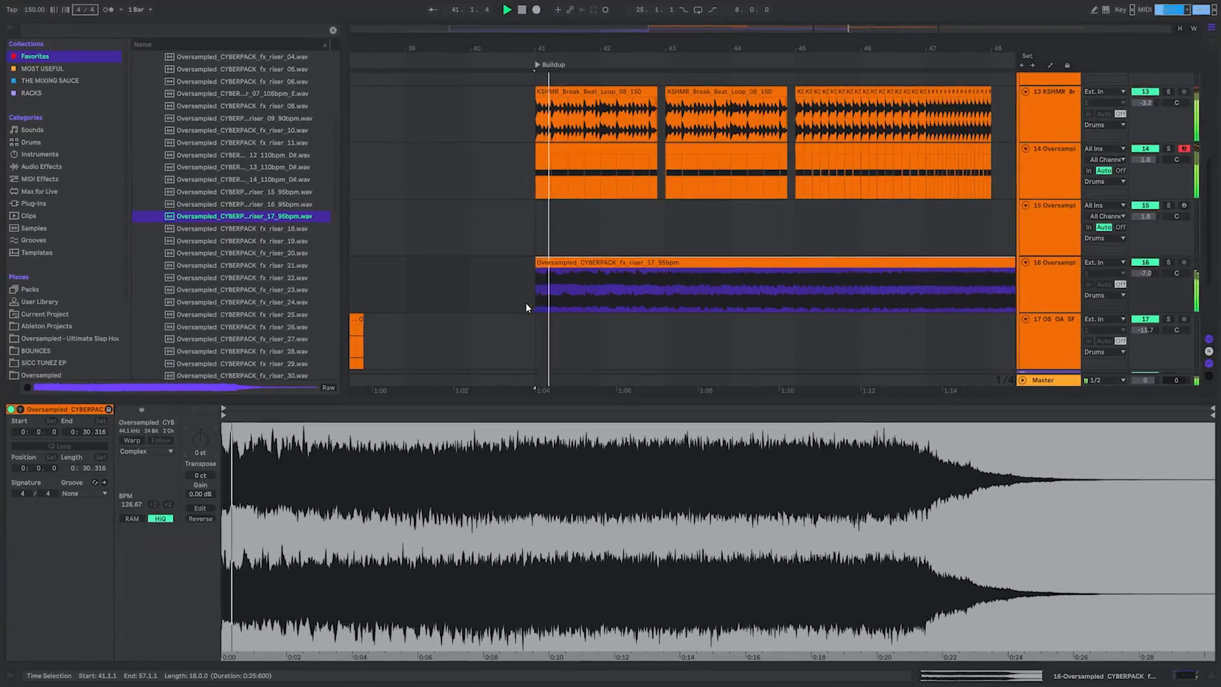
Cut gaps in the Oversampled_CYBERPACK_fx_riser_17_95bpm clip to match the drum breaks before bars 43 and 45
scroll(662, 273, up, 5)
drag(642, 287, 740, 288)
key(Delete)
scroll(673, 288, down, 5)
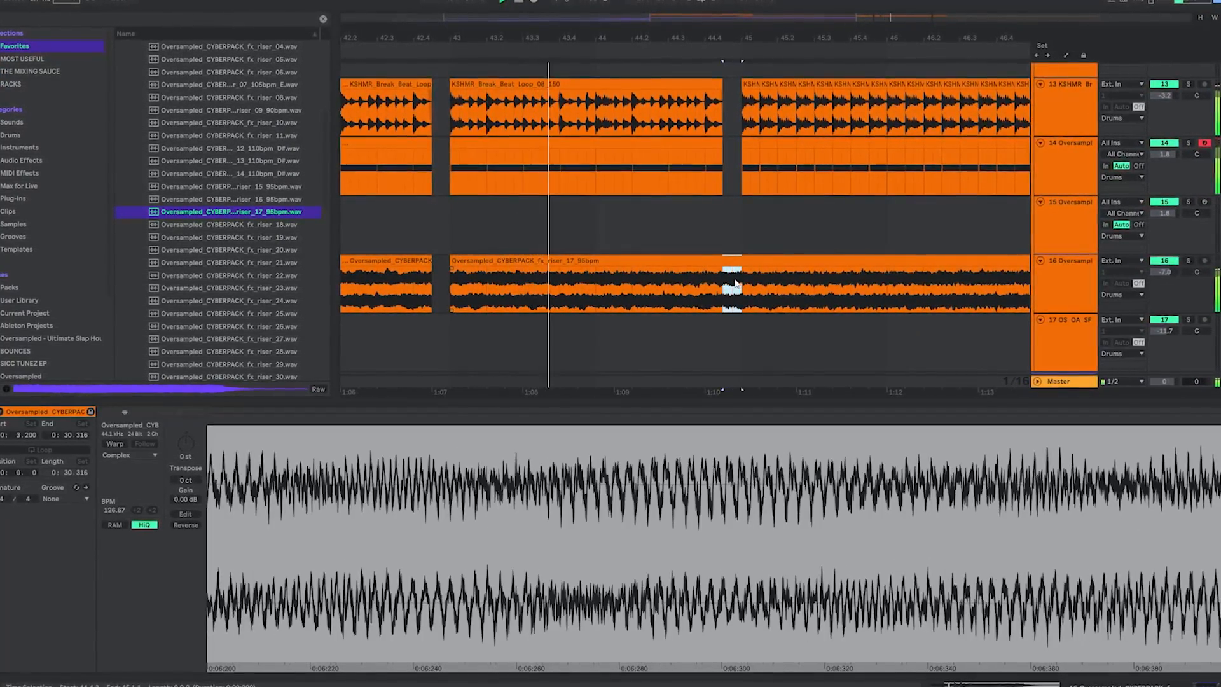
key(Delete)
click(414, 291)
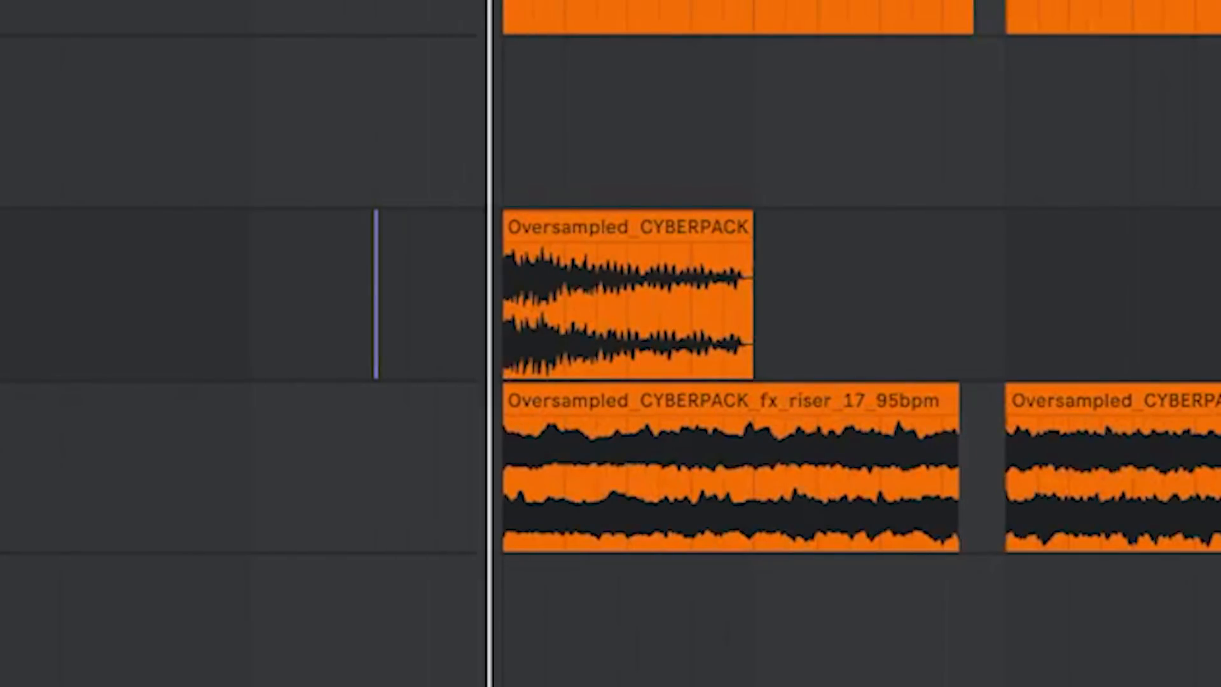
key(space)
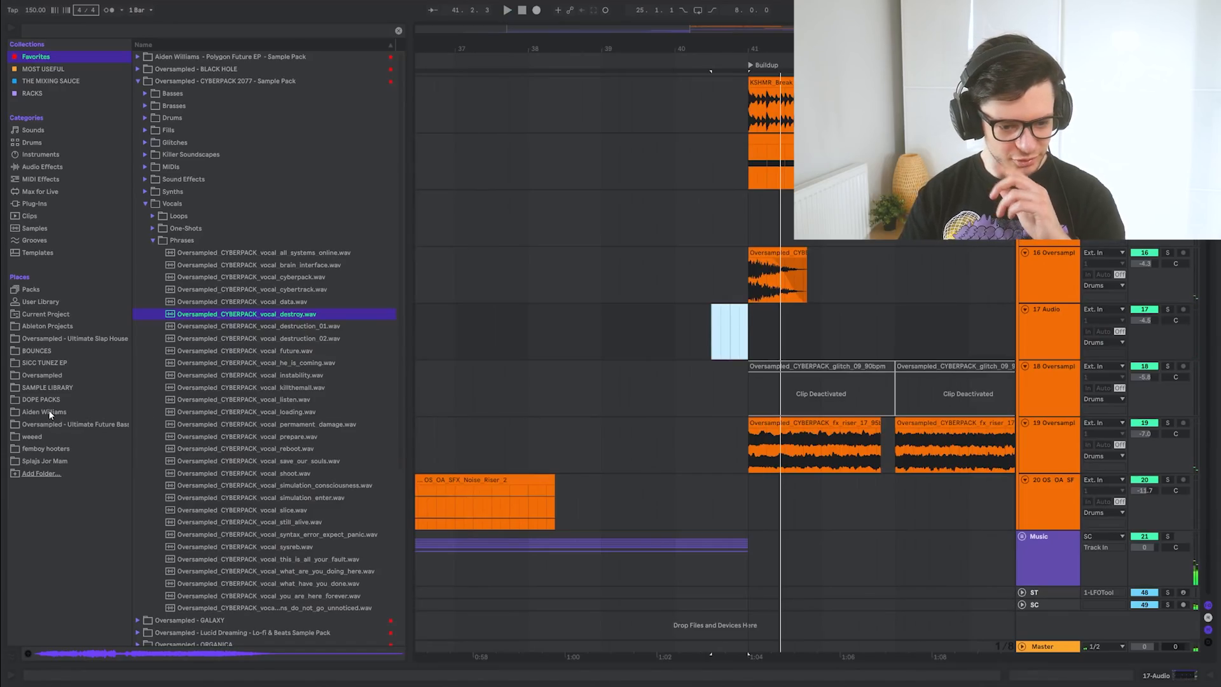
Open the Voices folder in the producer's own sample library to find vocal samples for the buildup
click(48, 411)
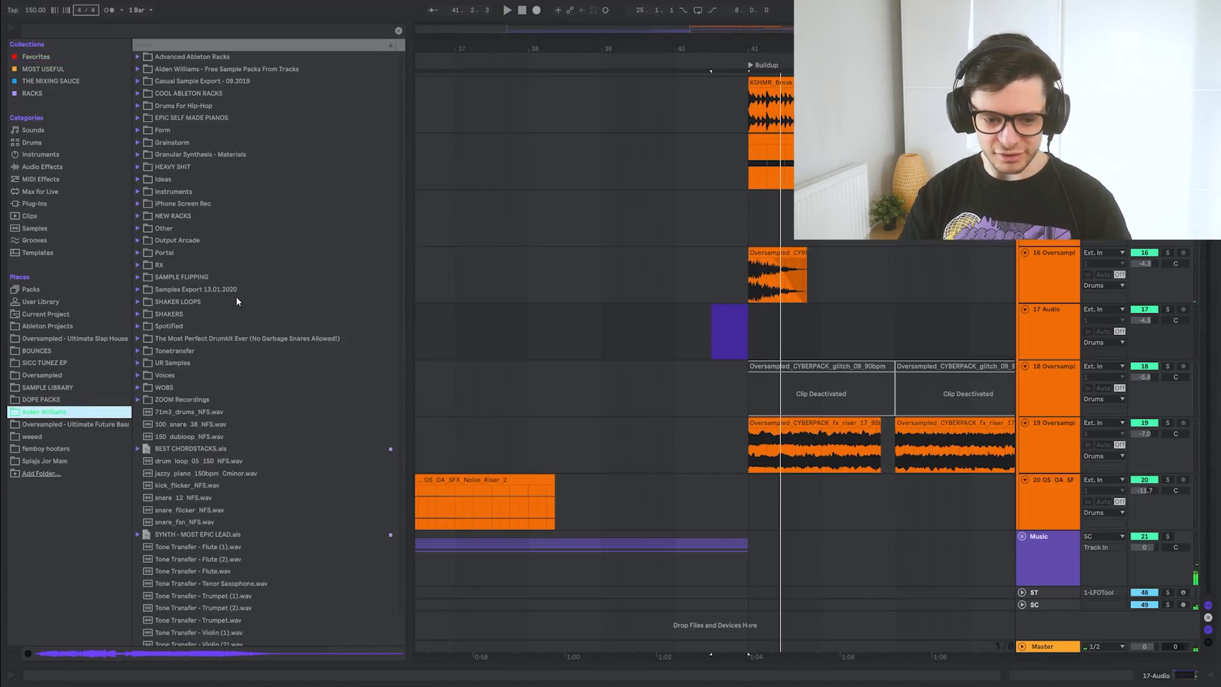
click(239, 371)
scroll(252, 413, down, 5)
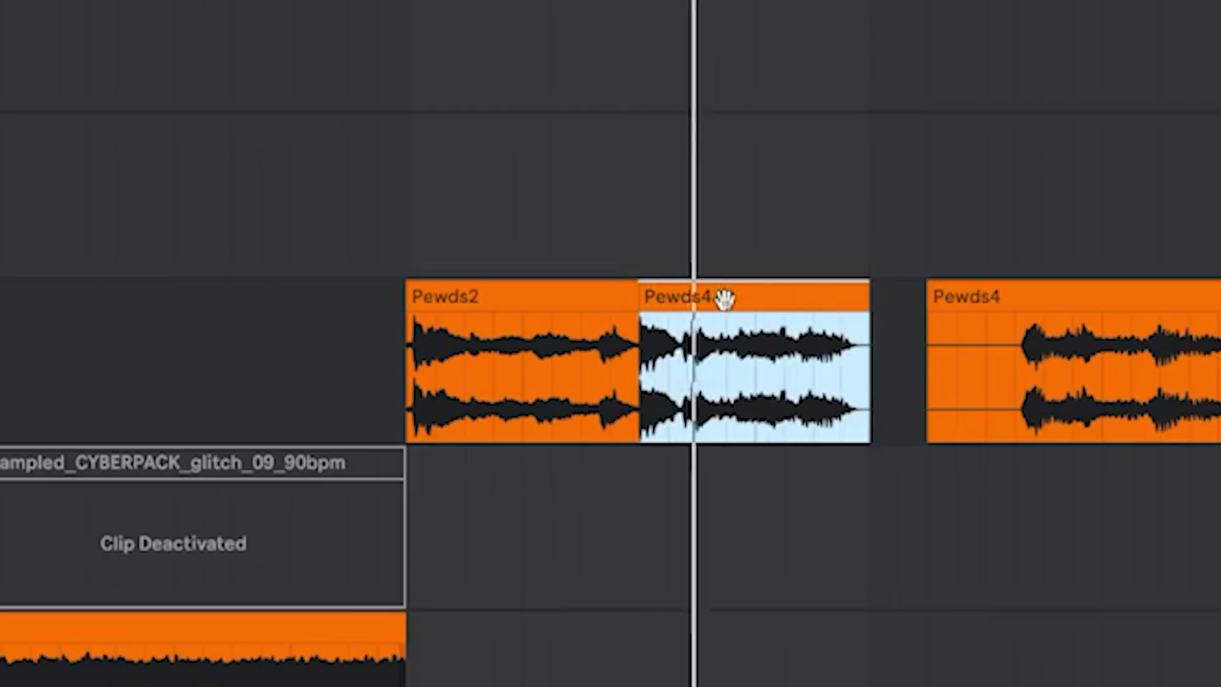
key(space)
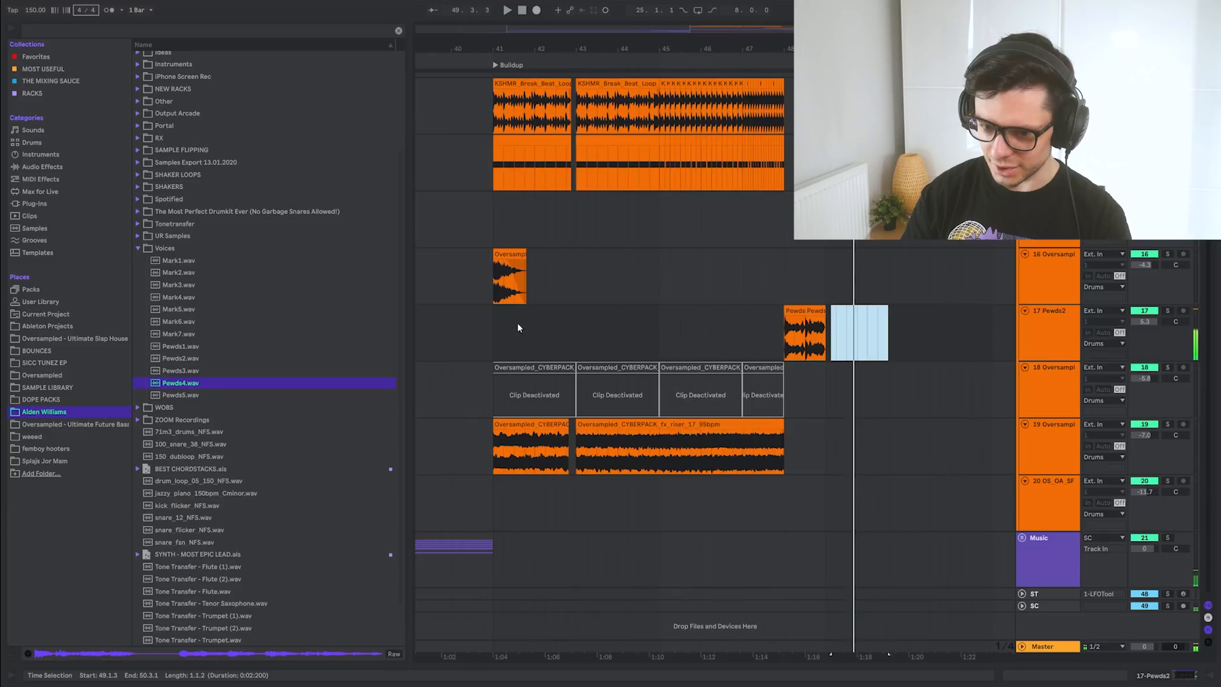
click(655, 322)
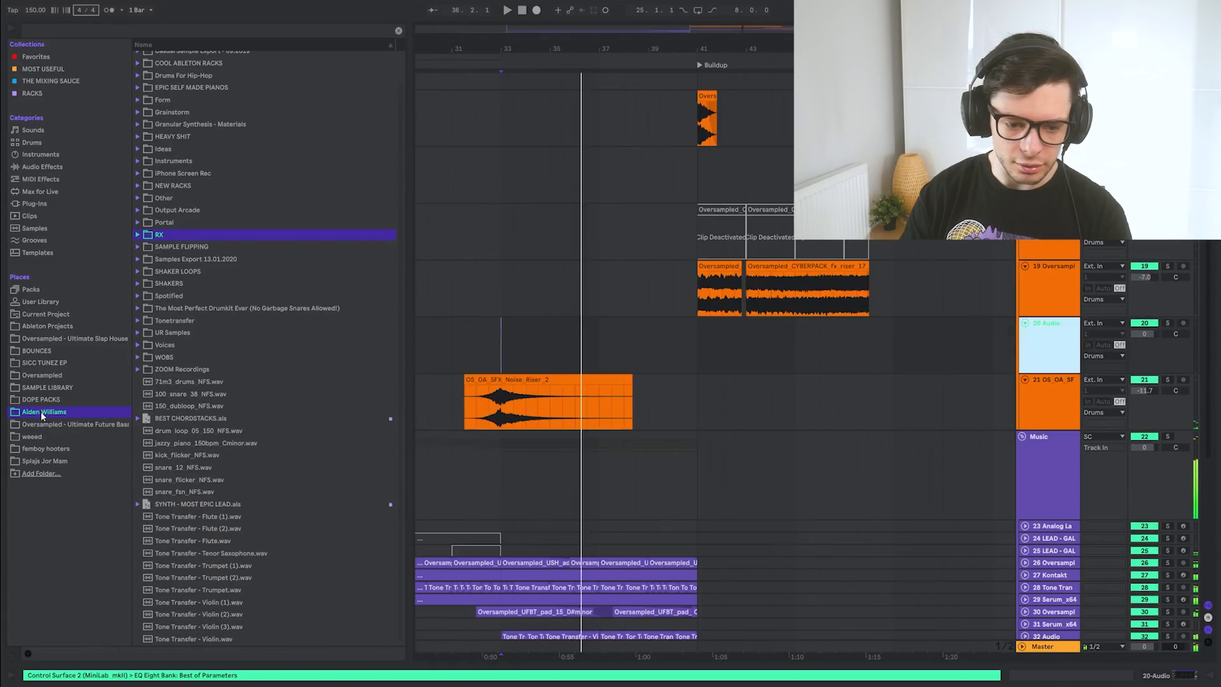
Place 6.wav from the Oversampled FURTHER PROCESSING v5 folder on audio track 20 at the Buildup marker
click(45, 376)
click(170, 69)
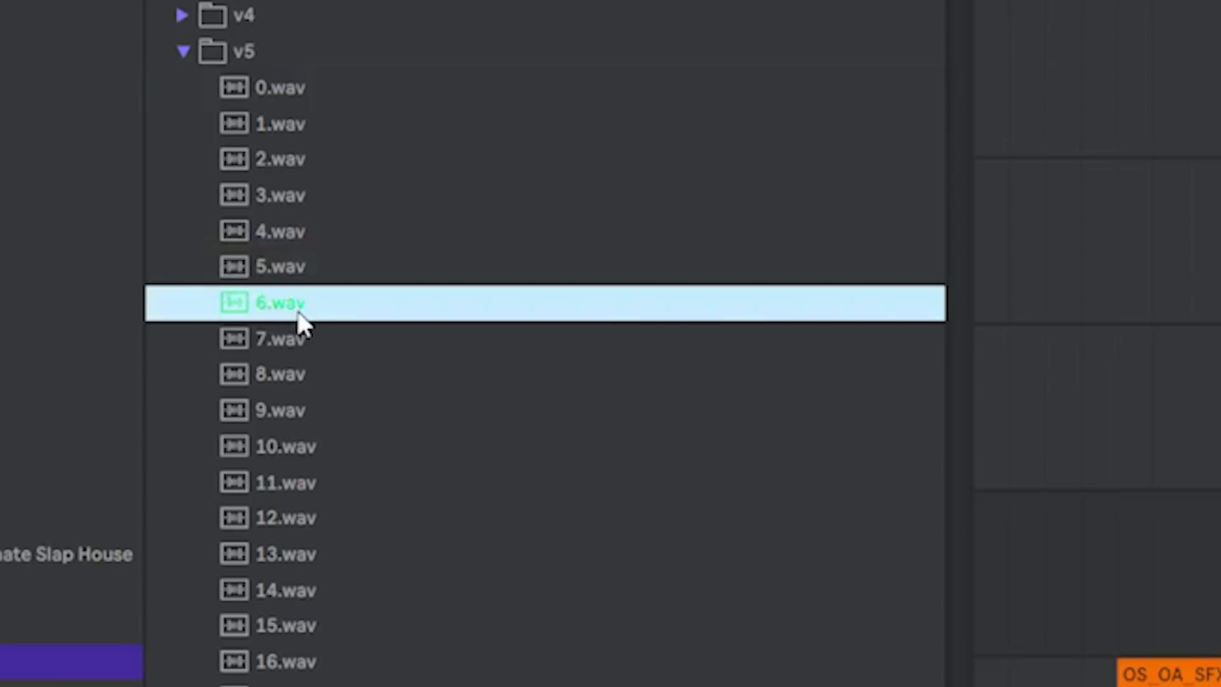
click(178, 267)
drag(178, 253, 704, 362)
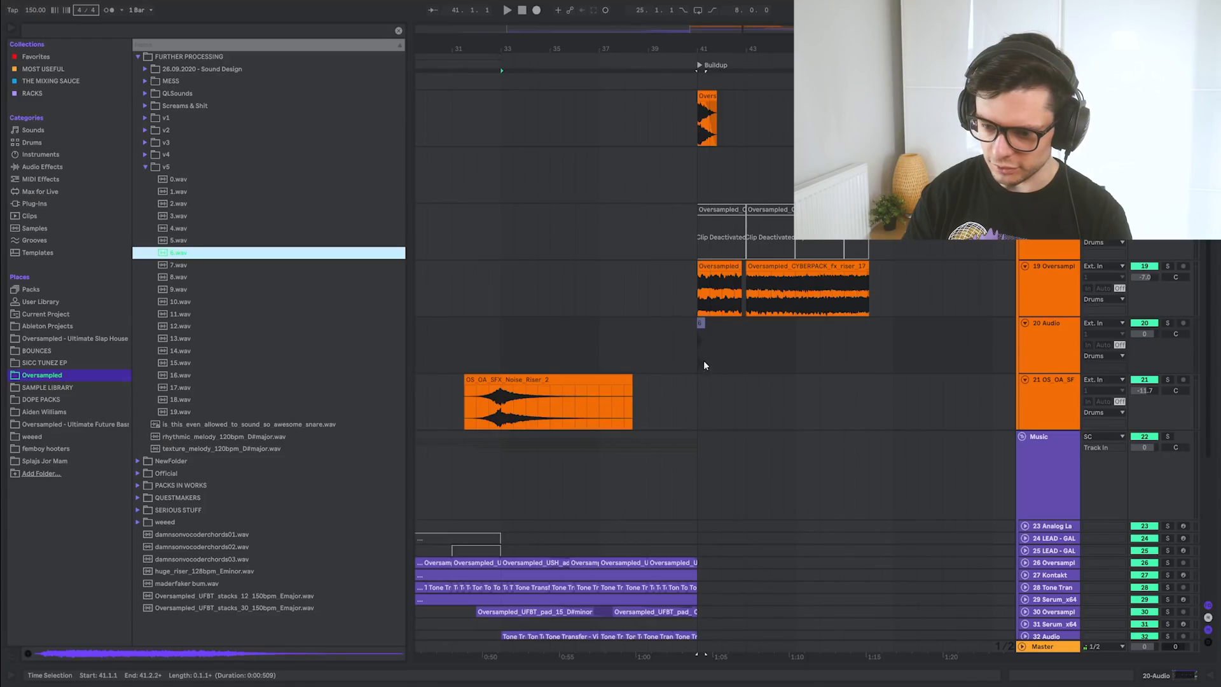
Duplicate the 6 clip back to back on every beat beneath the riser
scroll(706, 362, up, 5)
click(621, 348)
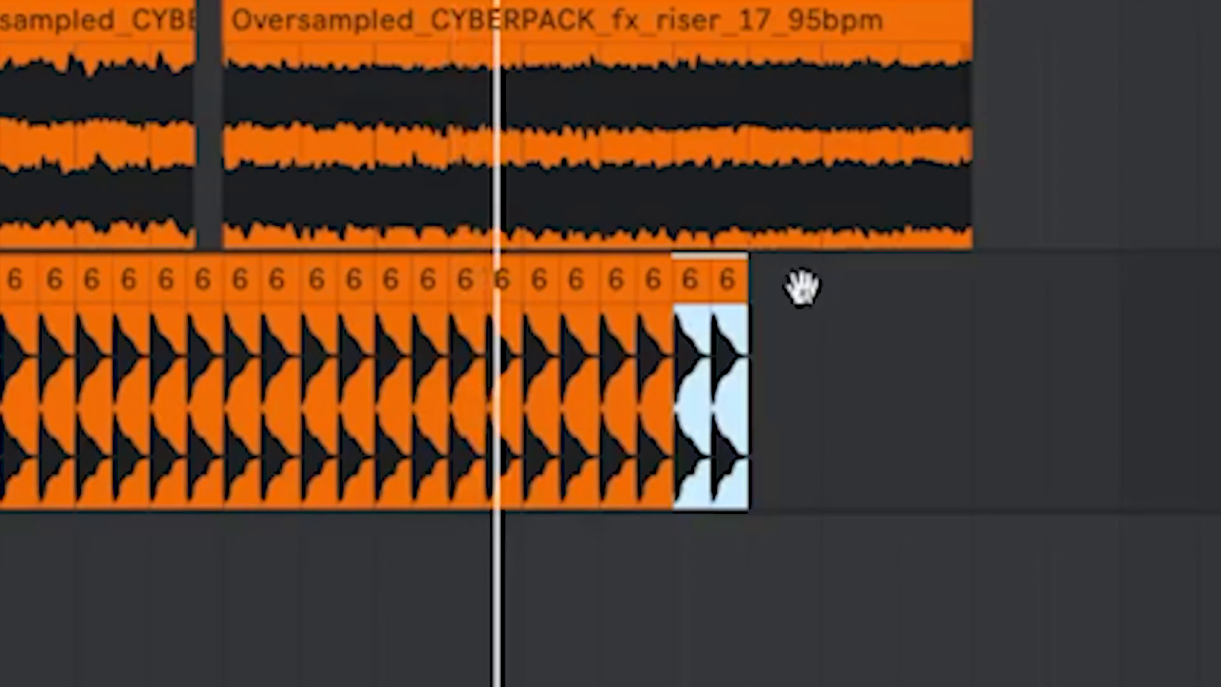
key(ctrl+d)
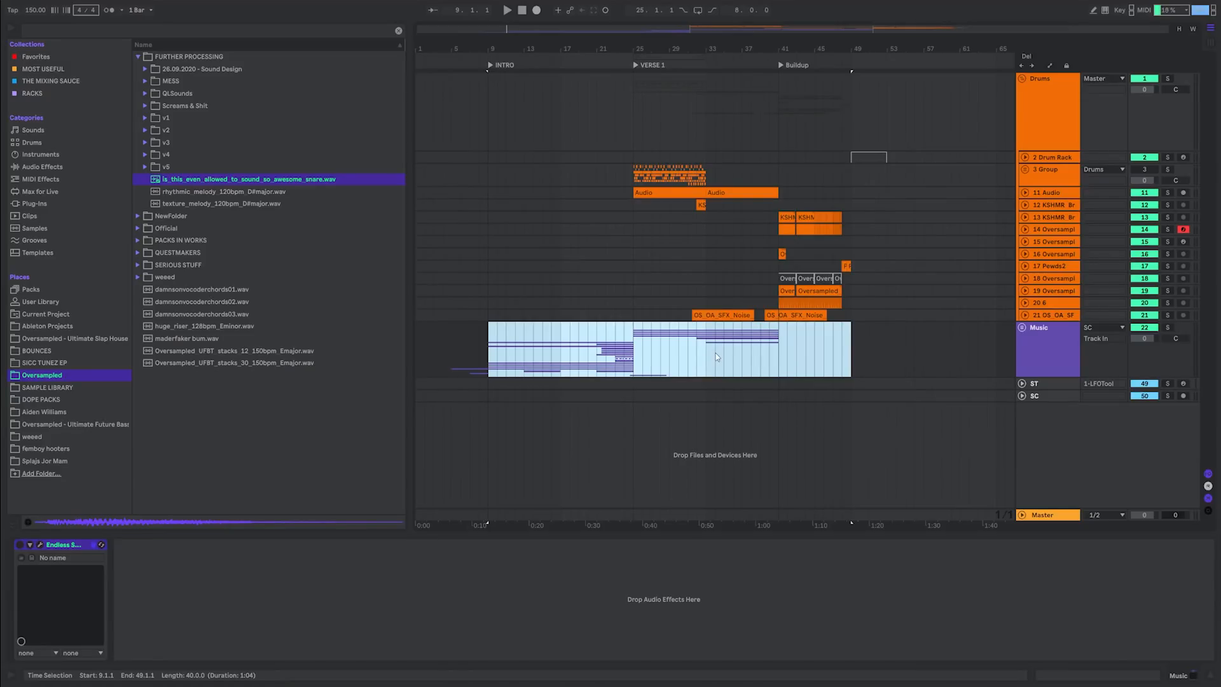
click(696, 350)
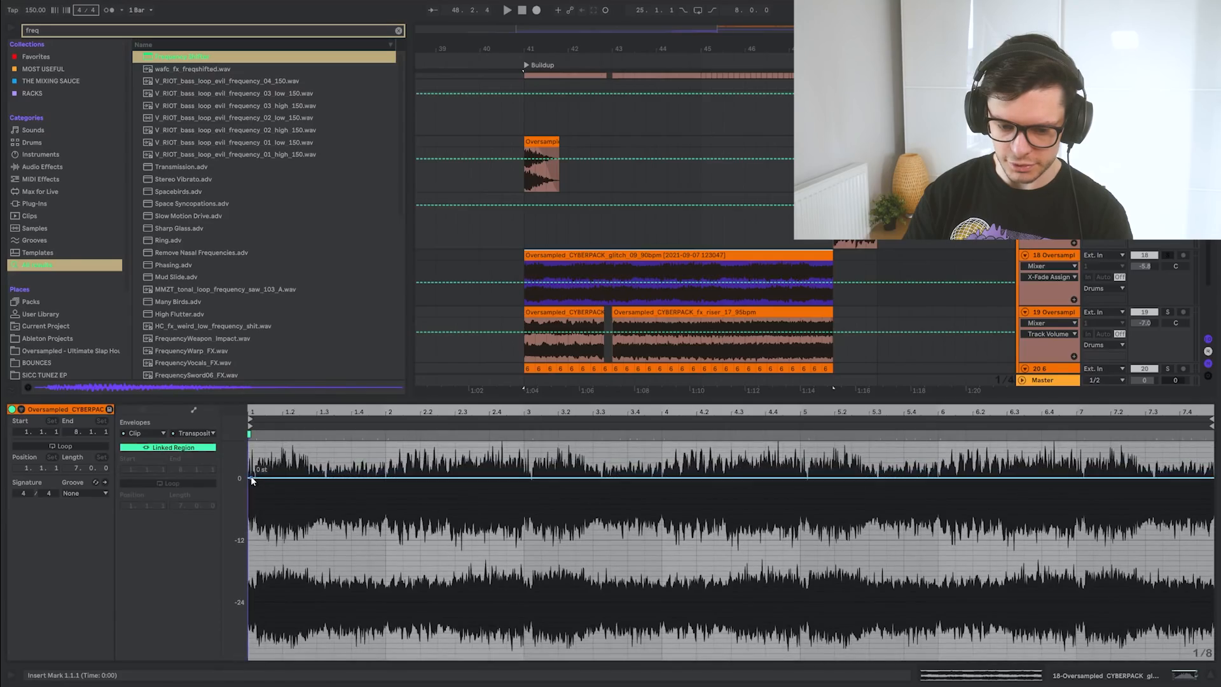
Ramp the Transposition envelope of the consolidated Oversampled_CYBERPACK_glitch_09_90bpm clip up to +12 st at its end and return to the clip properties
drag(1210, 520, 1210, 457)
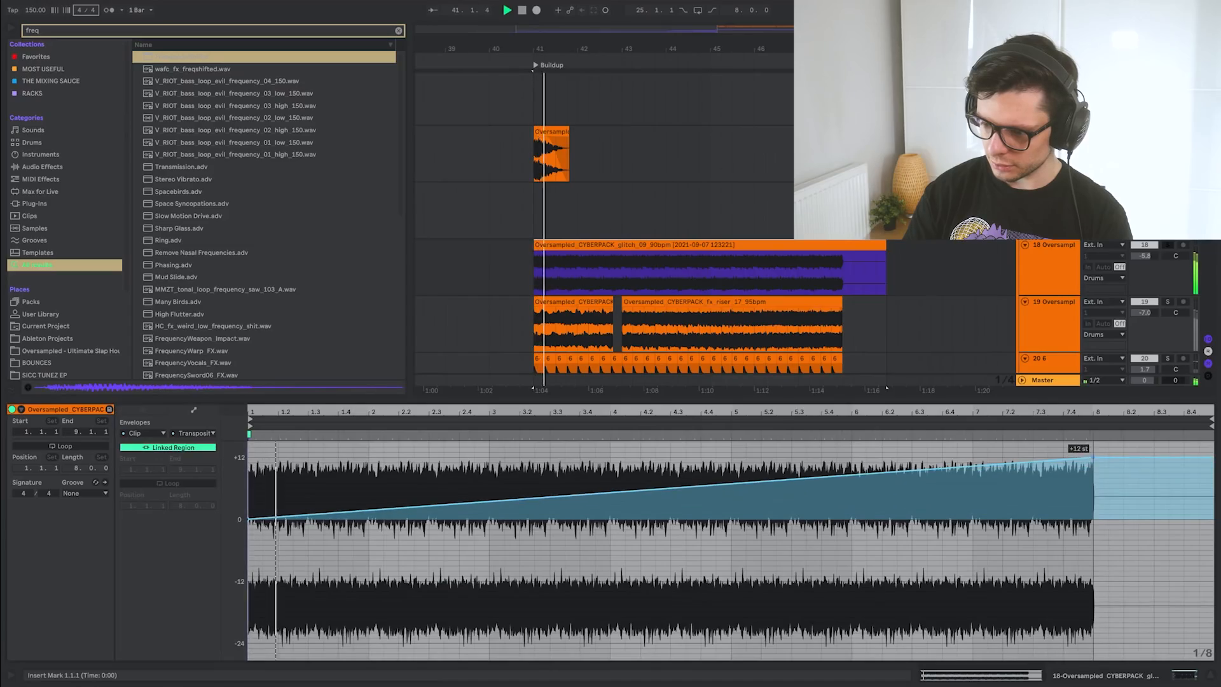
click(143, 410)
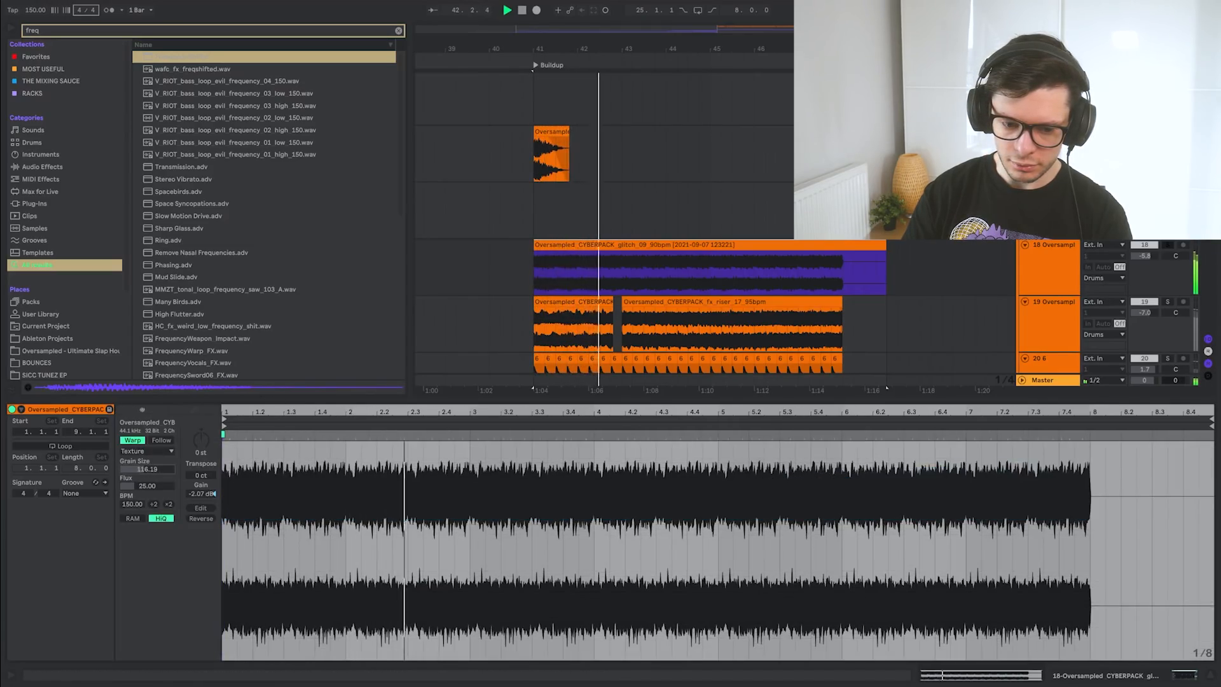
Show the glitch track's device chain and look over the wider arrangement
scroll(540, 272, up, 12)
key(shift+Tab)
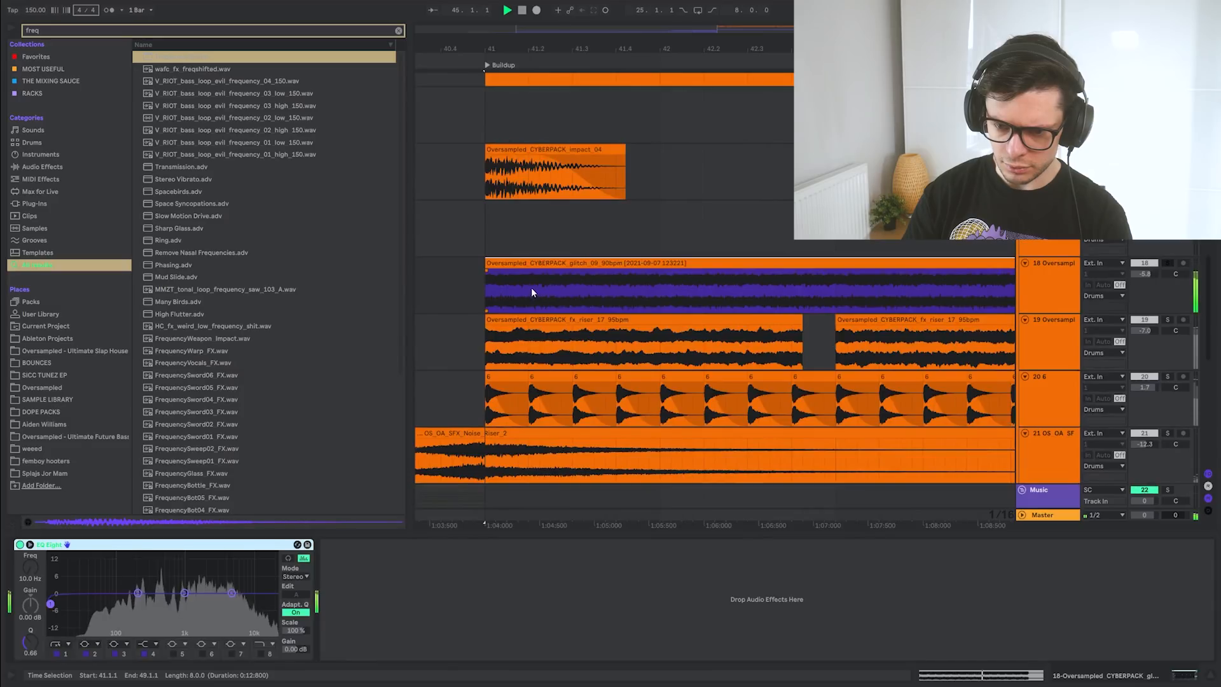
click(554, 290)
key(z)
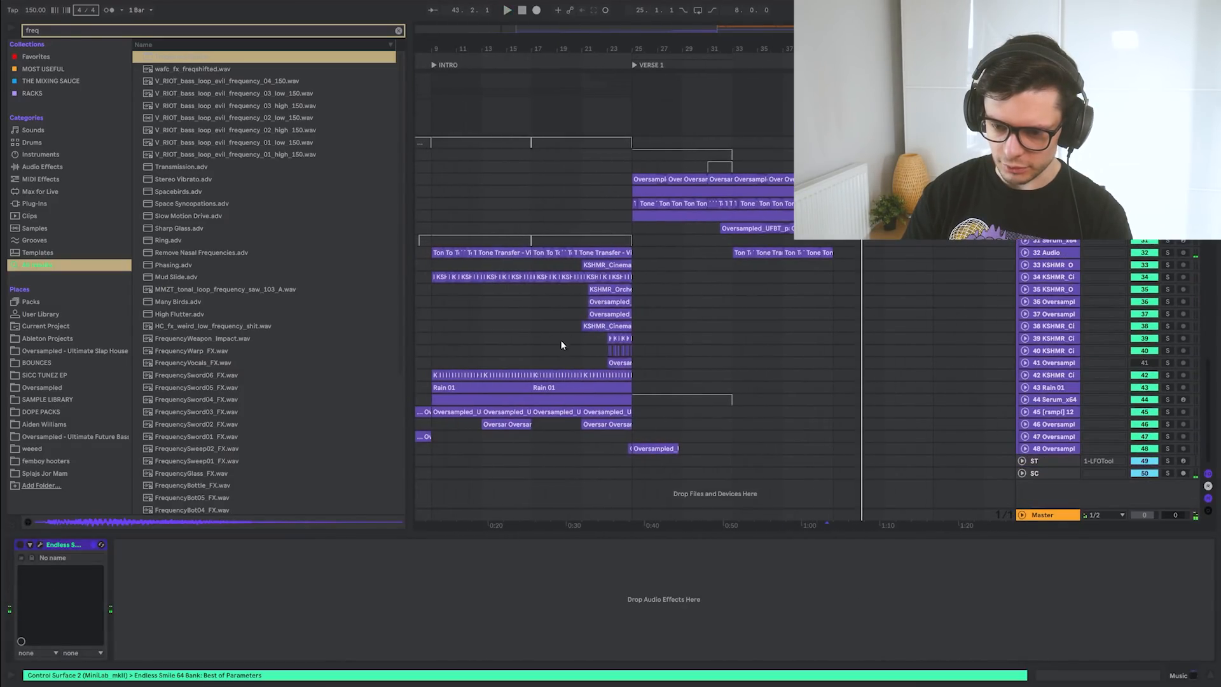
click(525, 349)
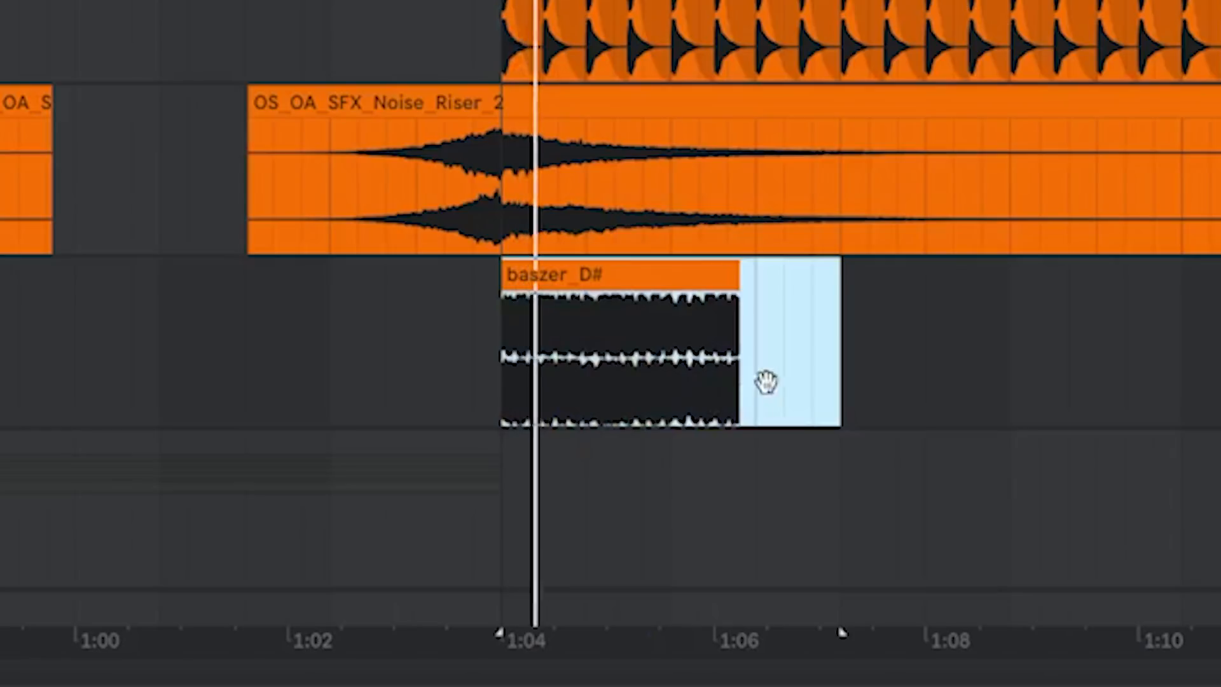
Delete the baszer_D# clip from the audio track at the start of the buildup and stop playback
click(766, 384)
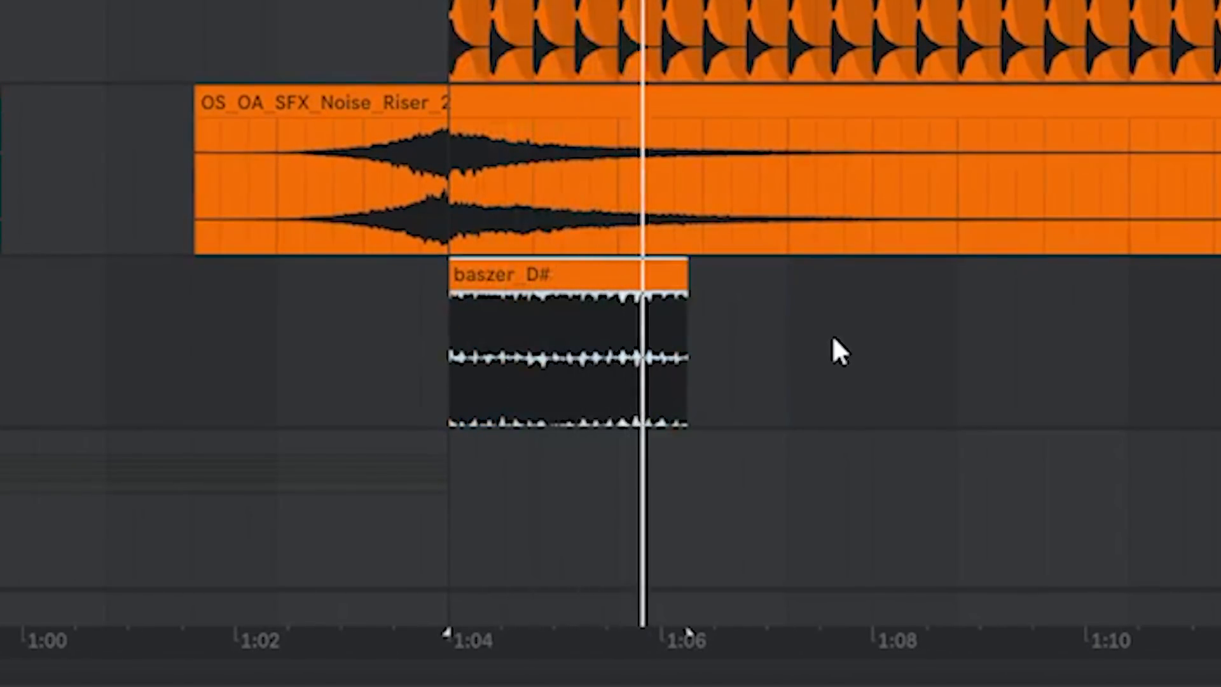
drag(825, 346, 305, 356)
key(Delete)
key(space)
scroll(899, 322, down, 1)
click(1064, 241)
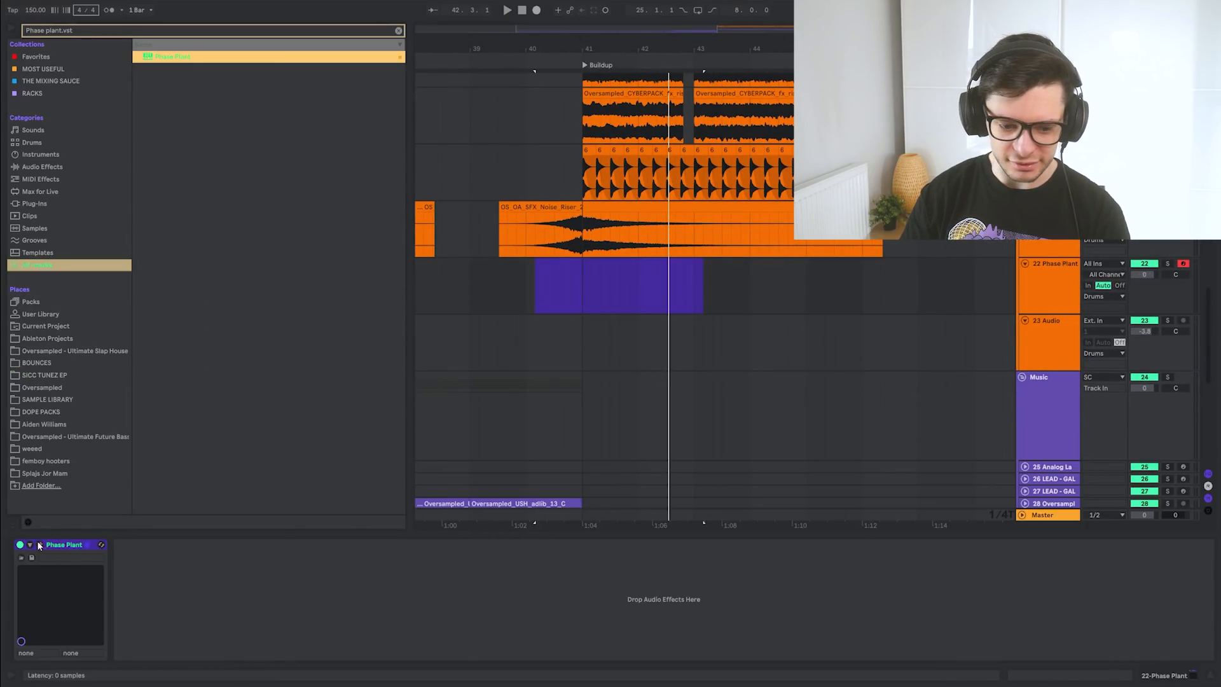
Open the Phase Plant editor on track 22 and move its window fully into view
click(38, 545)
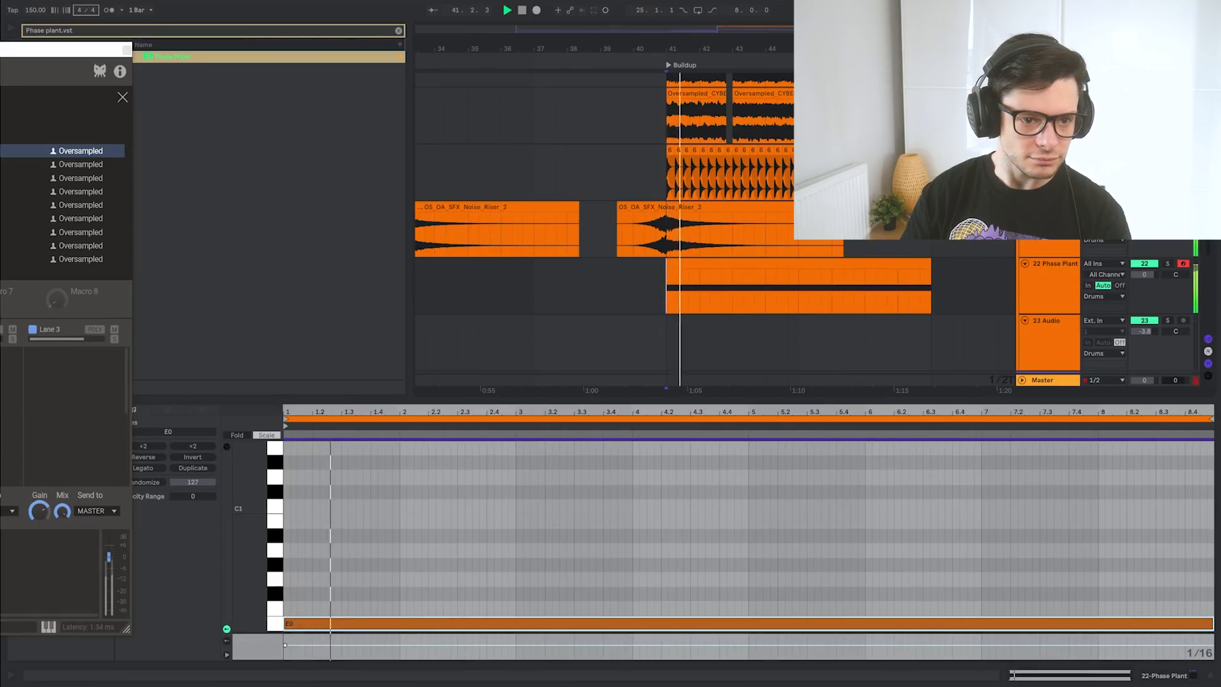
drag(63, 48, 521, 10)
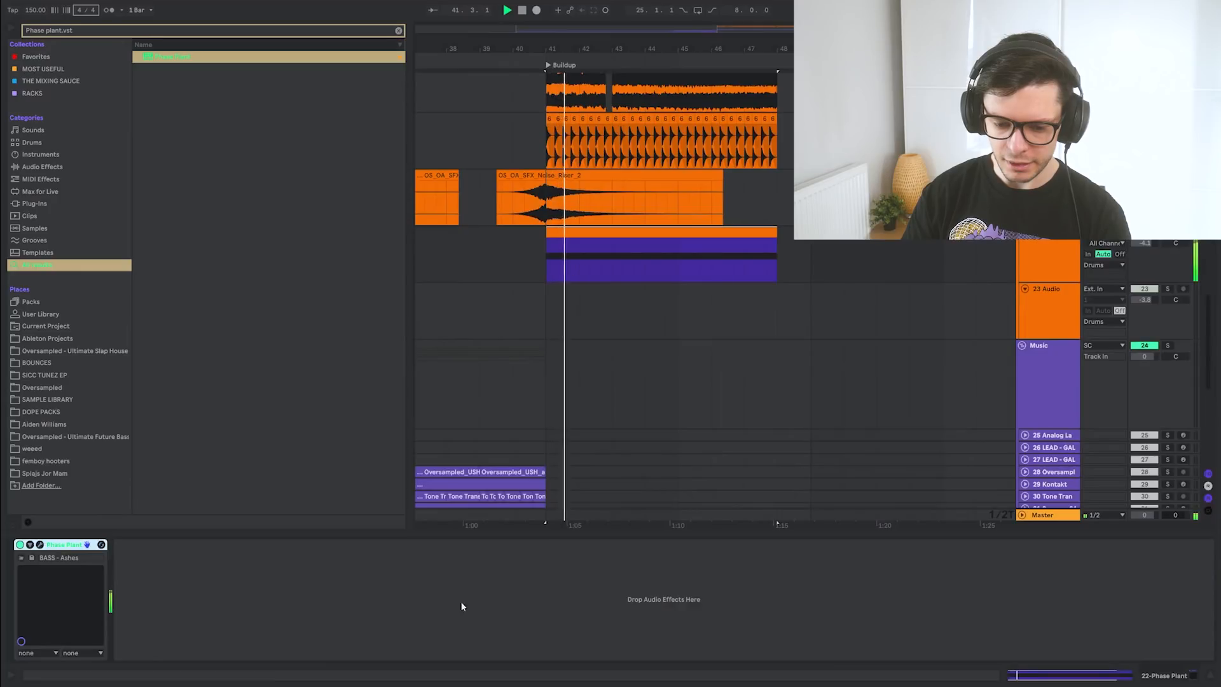
Search the browser for soothe2_x64 and add it after Phase Plant on the bass track
key(ctrl+f)
text(soothe2_x64)
key(Return)
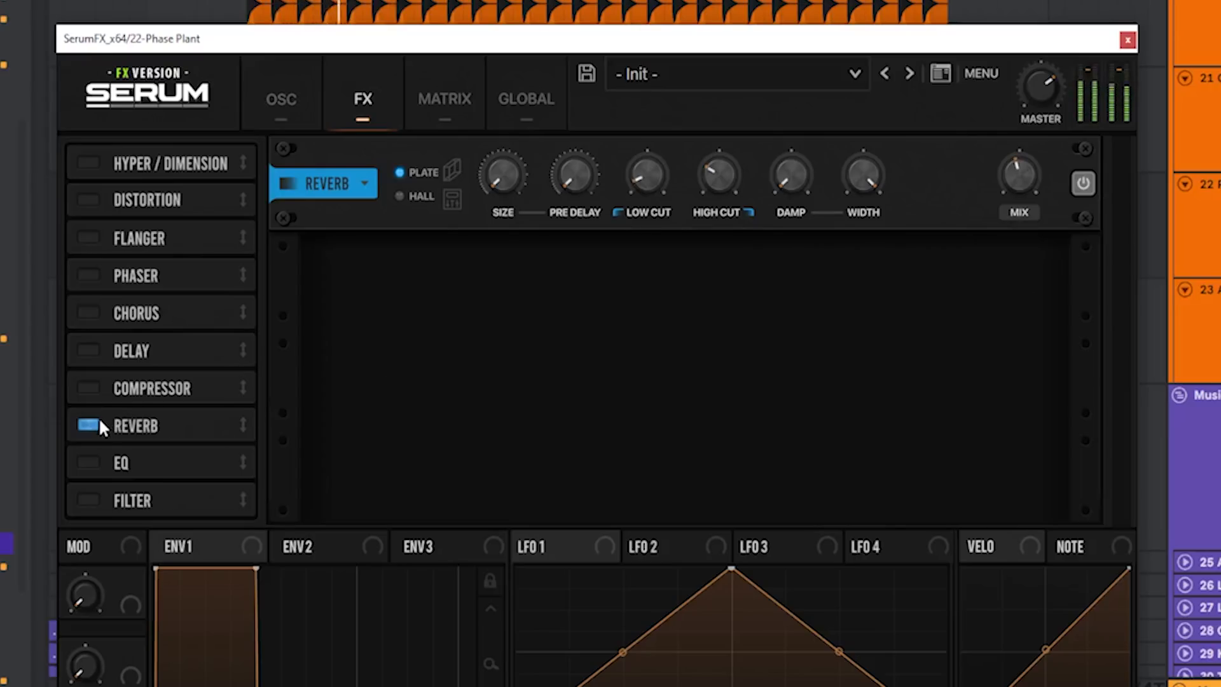
Compare the bass with Reverb off and on in SerumFX and switch on Chorus
click(88, 425)
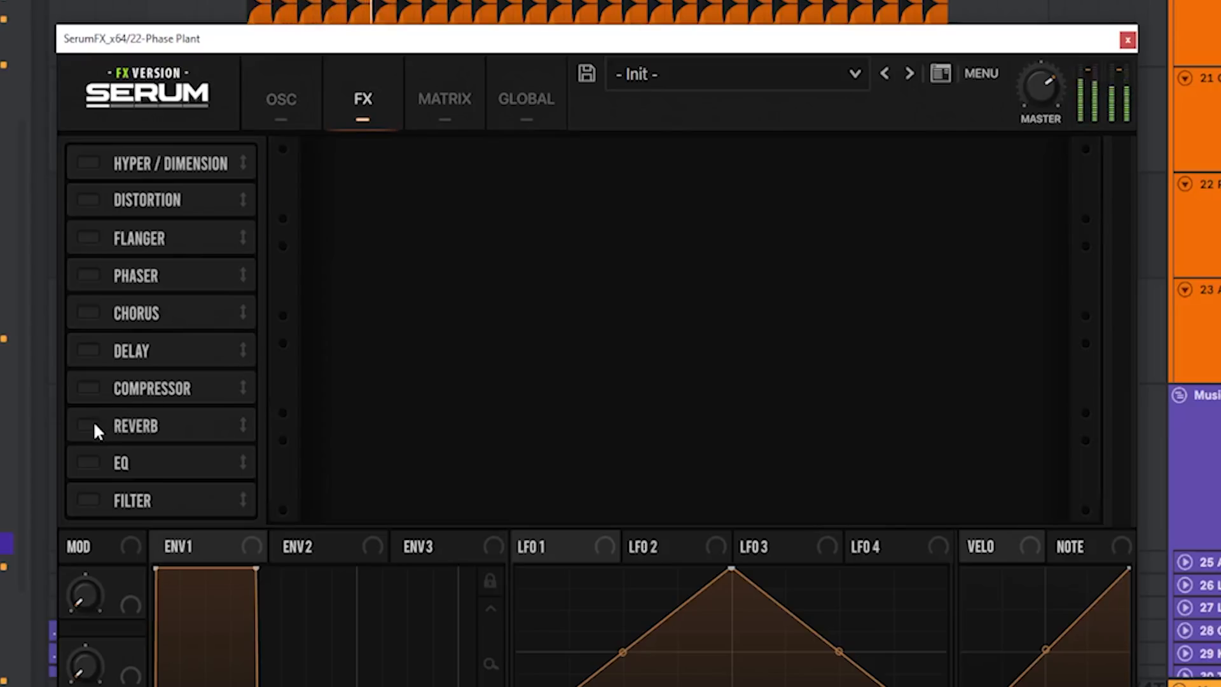
click(89, 425)
click(88, 312)
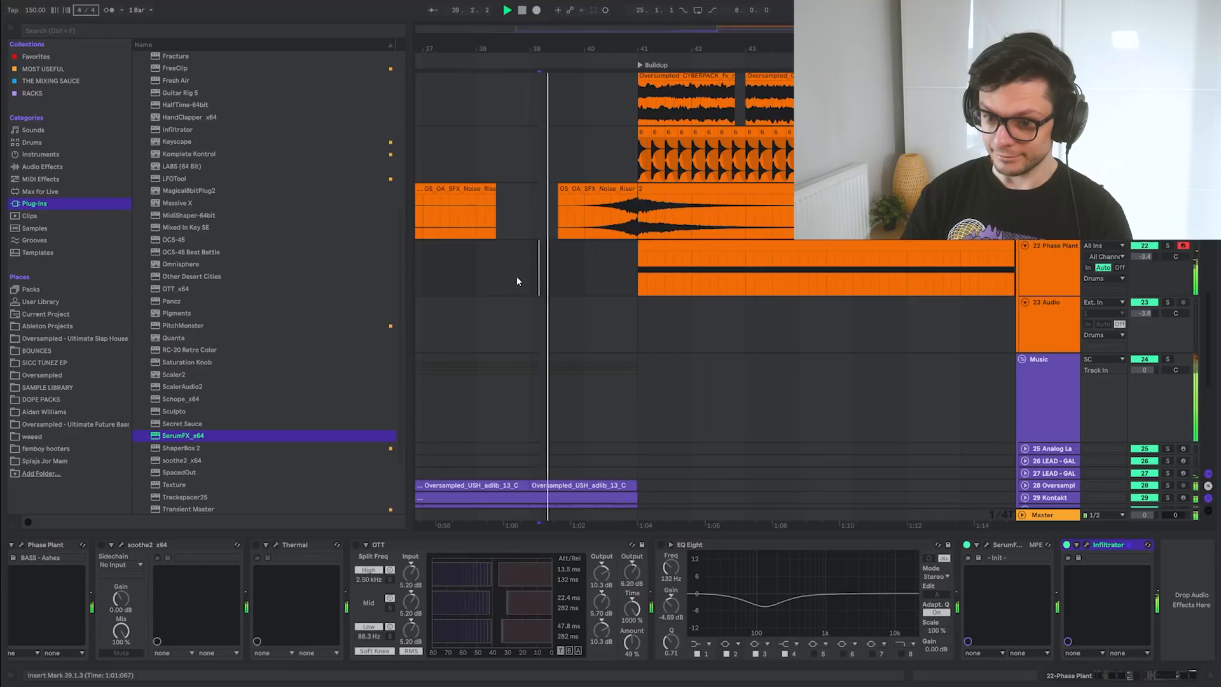
Search the browser for the Utility effect
click(72, 31)
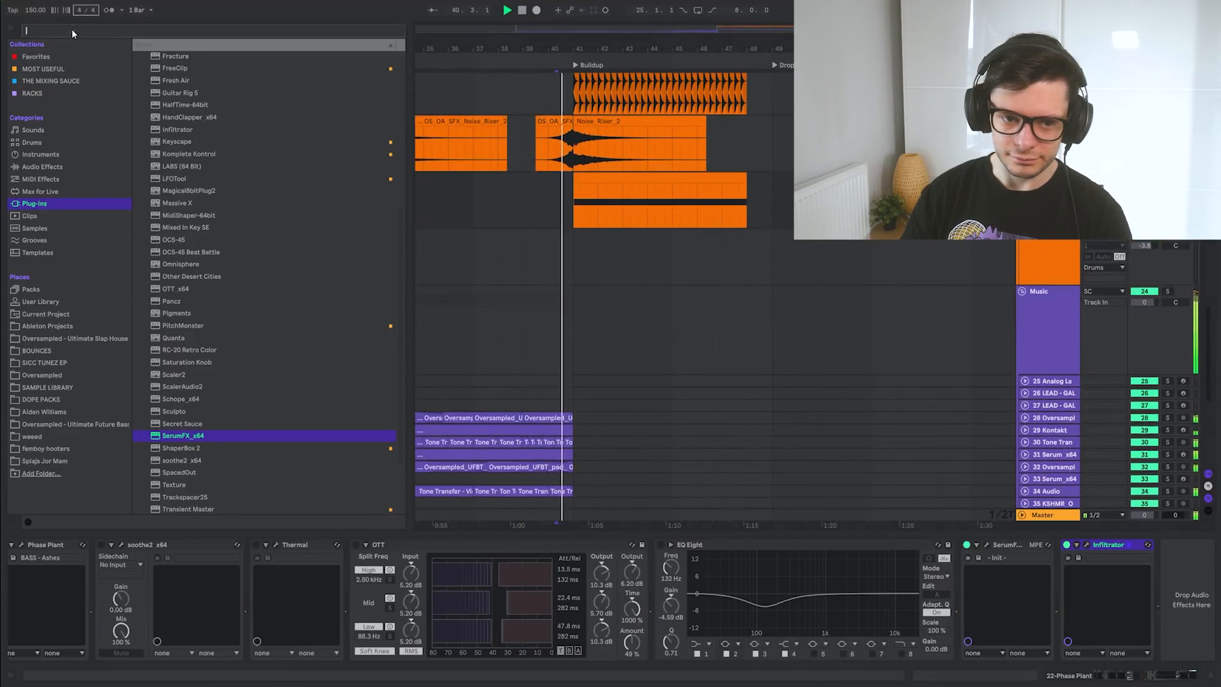
text(utili)
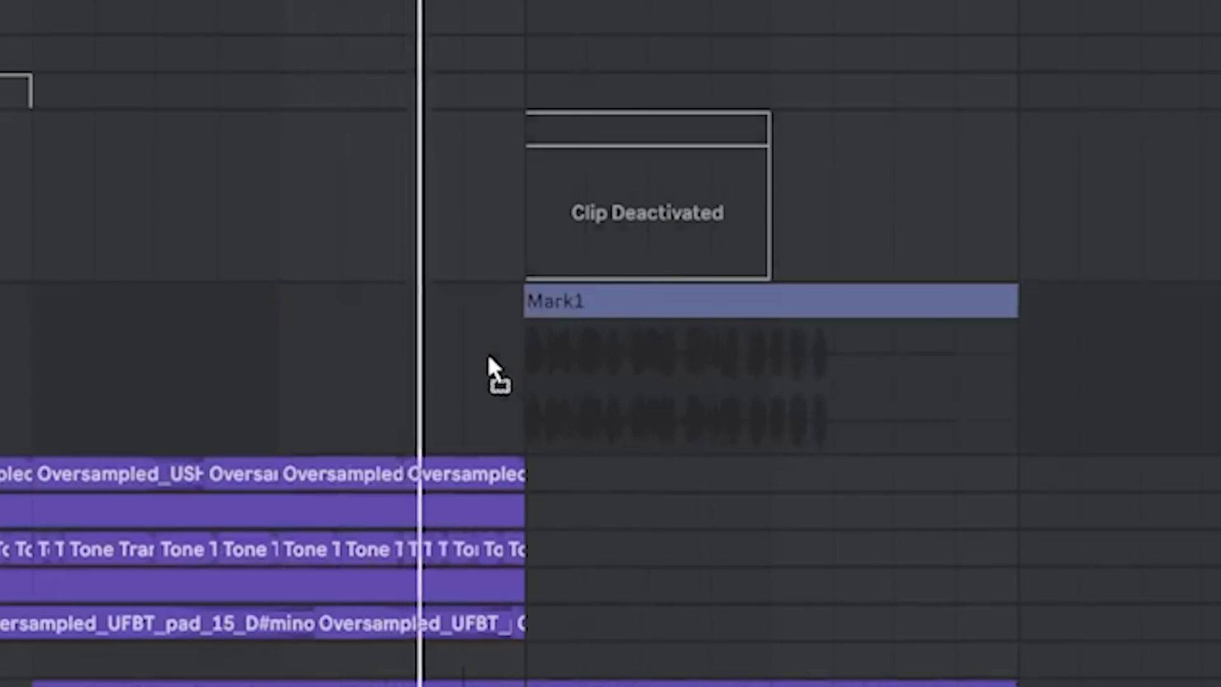
Place the Mark1 vocal sample at the start of the Buildup section and align the clip with bar 41
drag(499, 374, 546, 314)
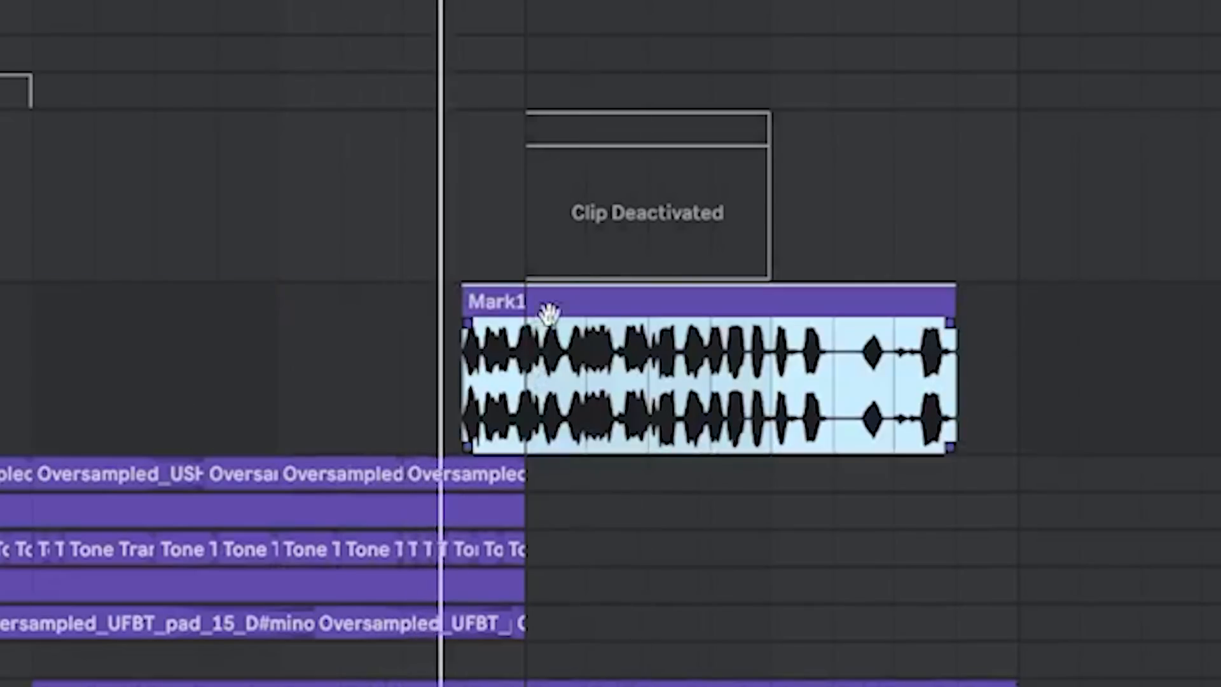
scroll(607, 350, up, 5)
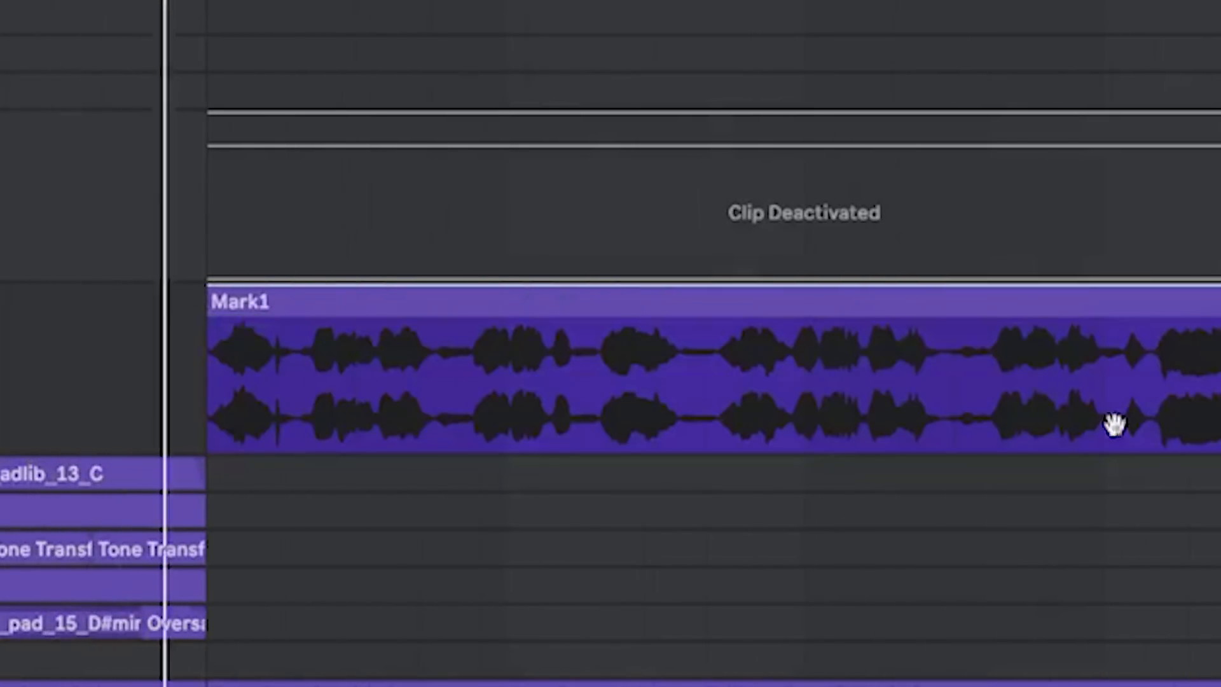
drag(1114, 426, 1037, 347)
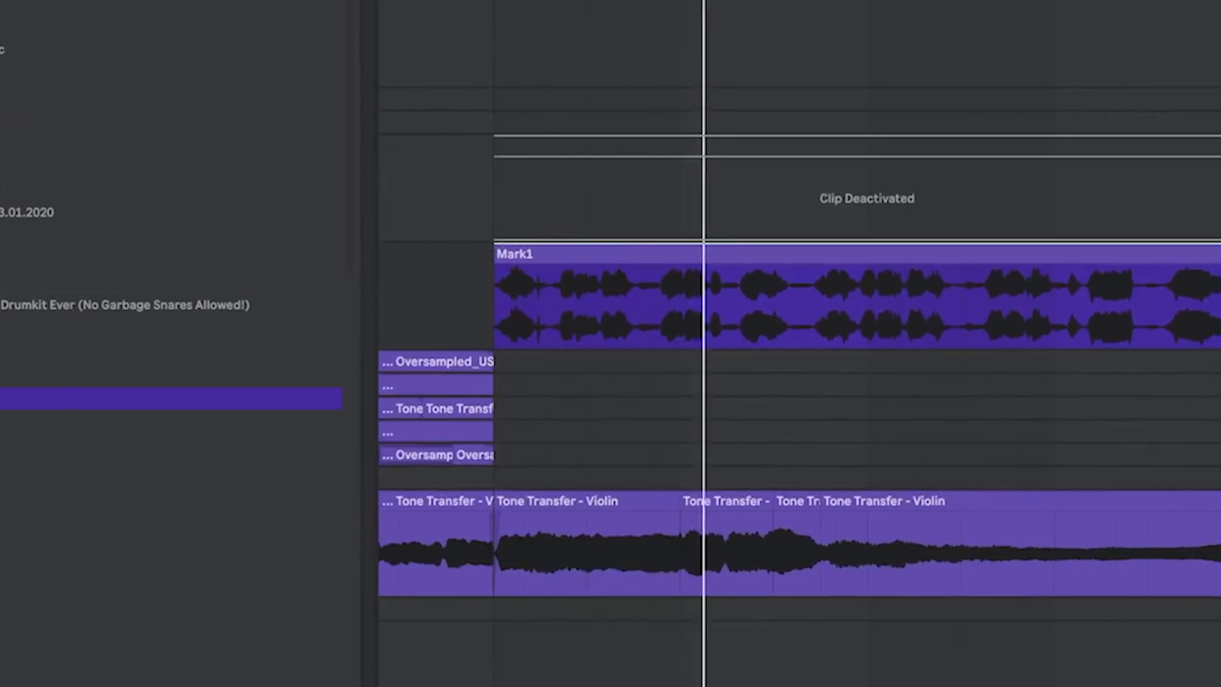
scroll(952, 338, down, 3)
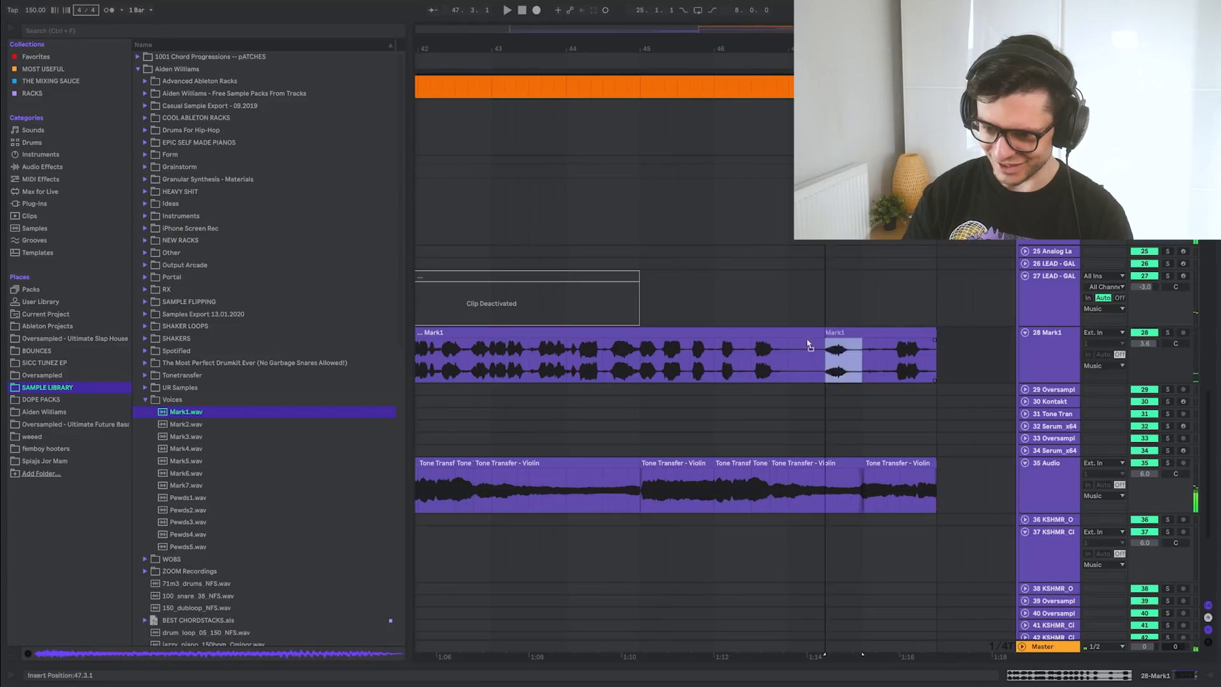
Move the last phrases of the Mark1 vocal closer together and delete the rest of the clip from bar 48
key(Delete)
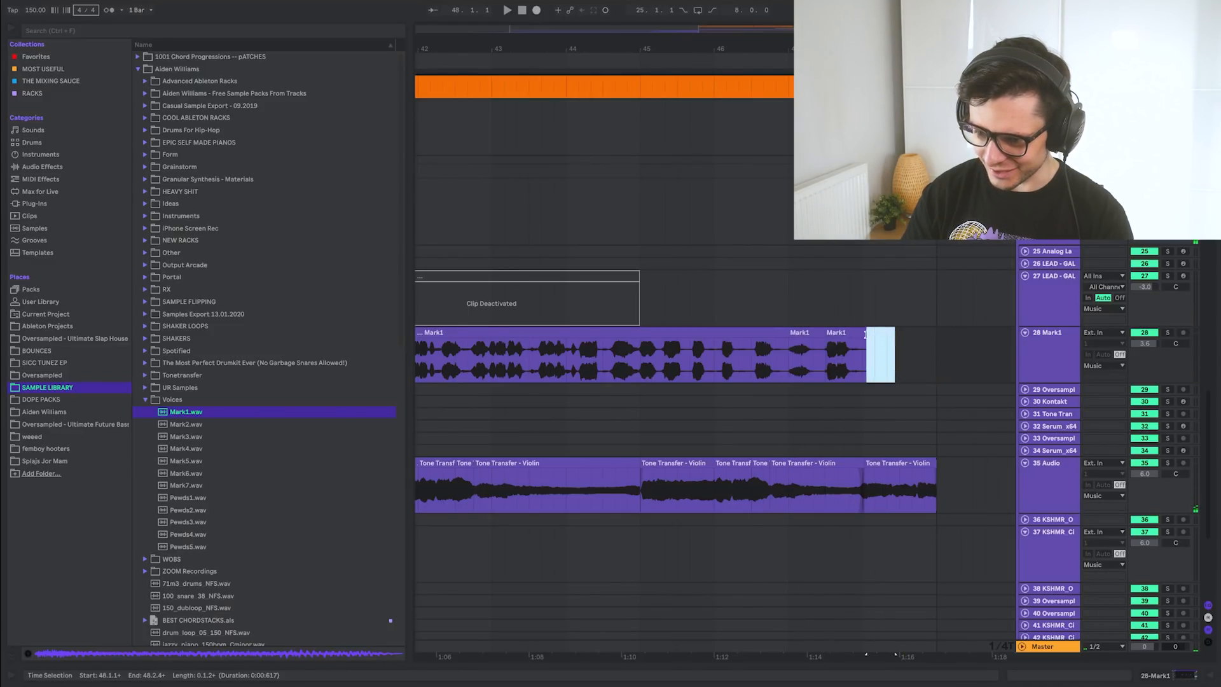
scroll(866, 344, up, 3)
scroll(803, 356, down, 4)
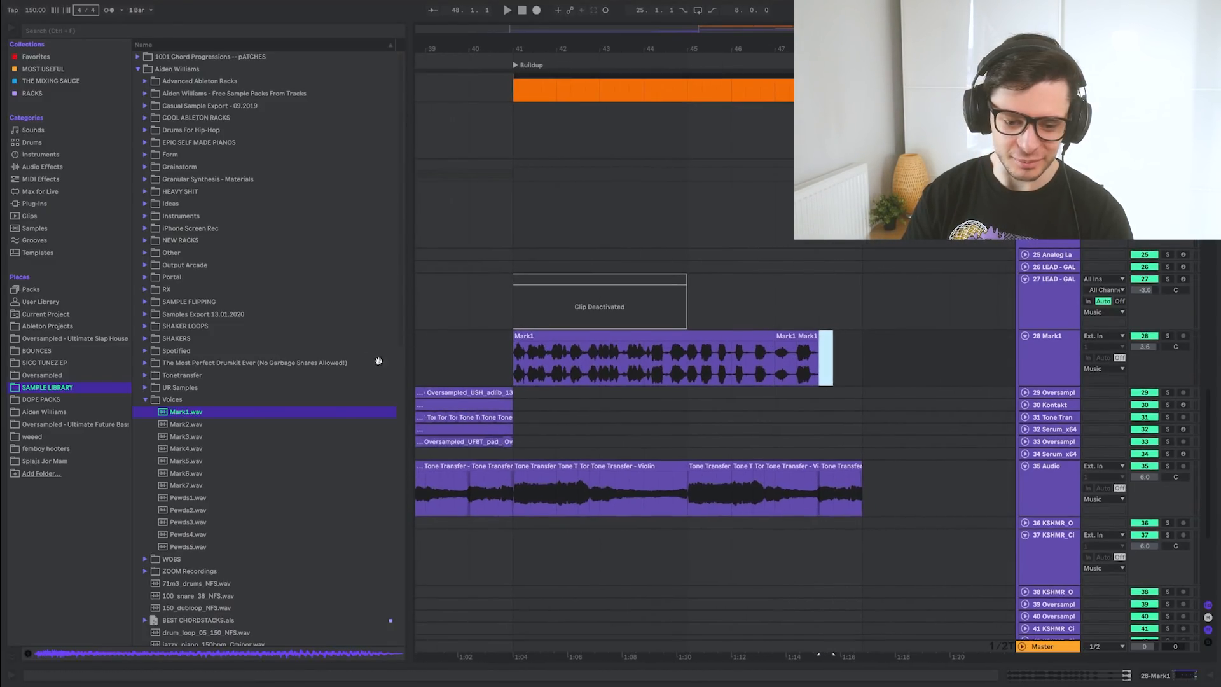
Bring another vocal sample from the Voices folder into the Mark1 track and fade out the end of the last Mark1 clip
drag(218, 423, 503, 368)
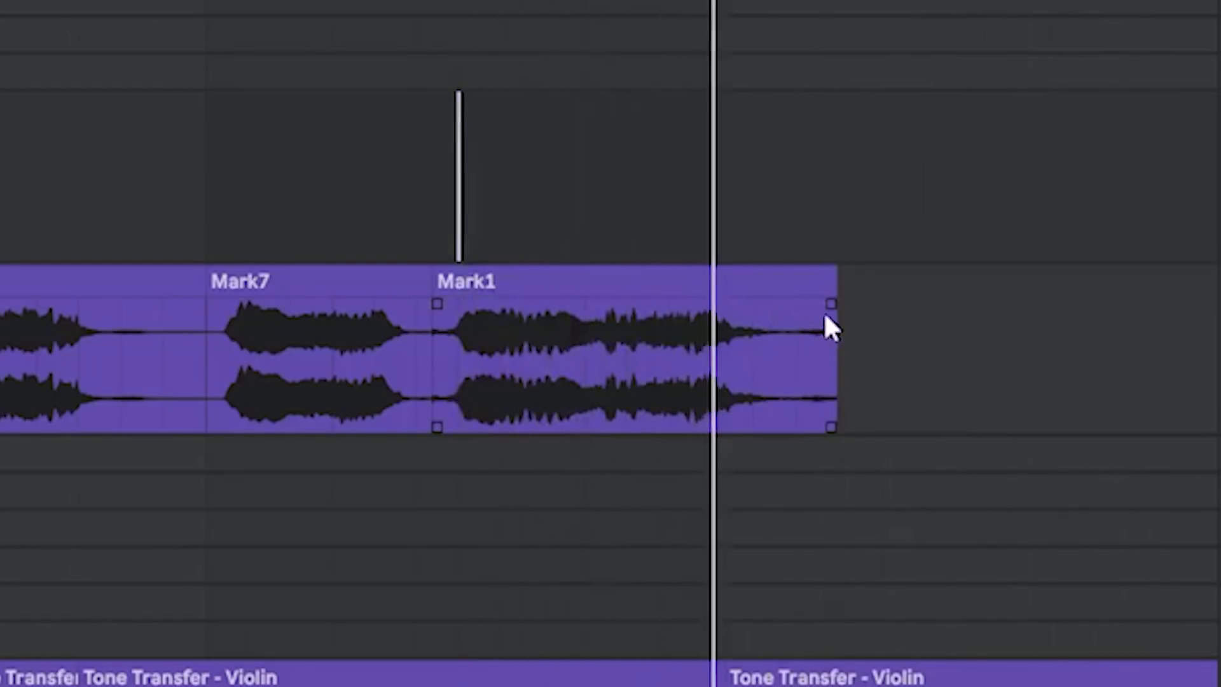
drag(823, 314, 774, 289)
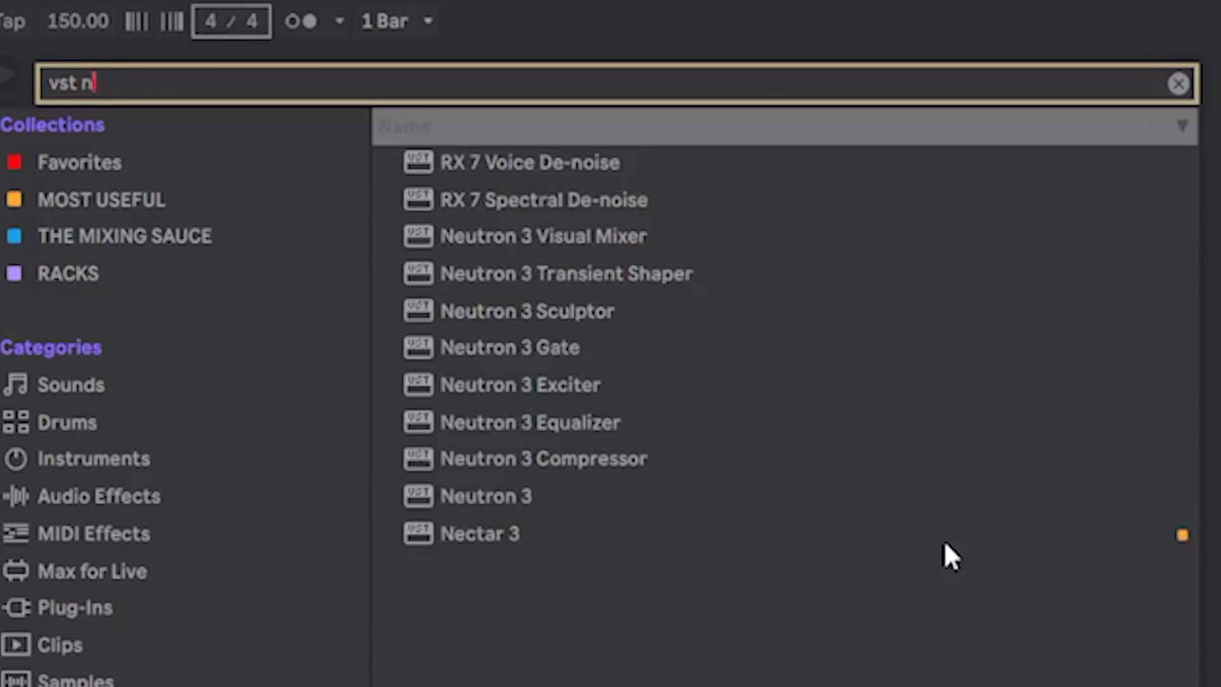
Add Nectar 3 to the Mark1 vocal track and lower the formant shift in its Pitch module
text(e)
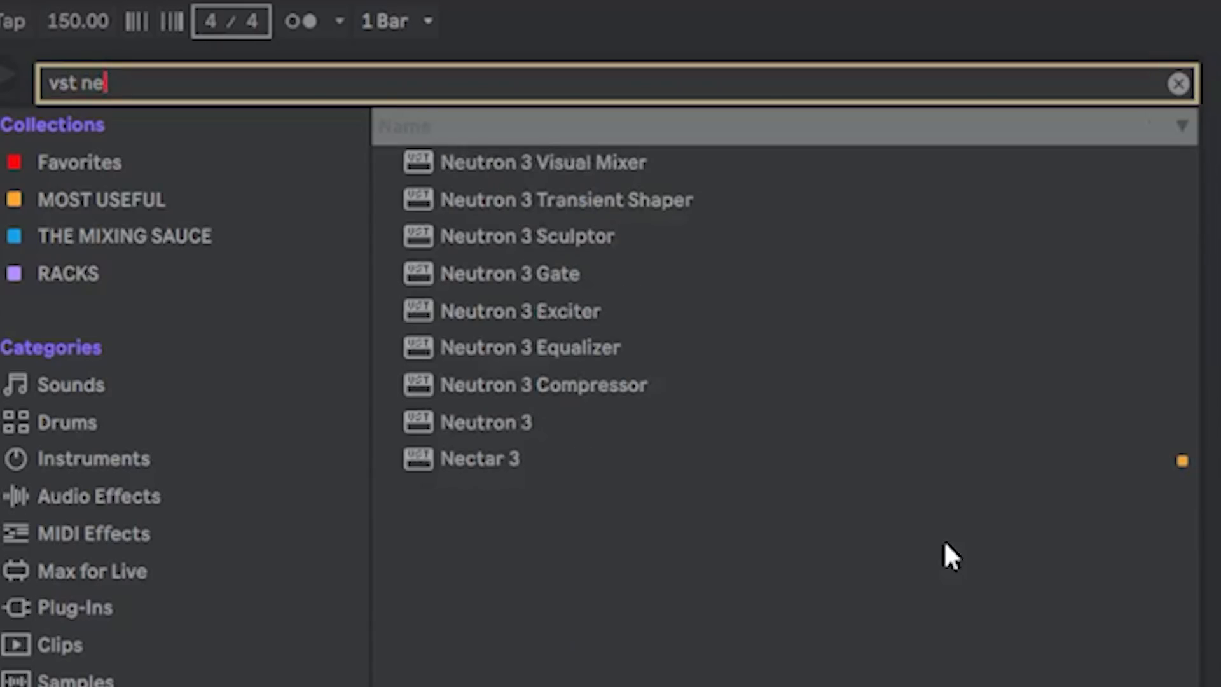
click(463, 457)
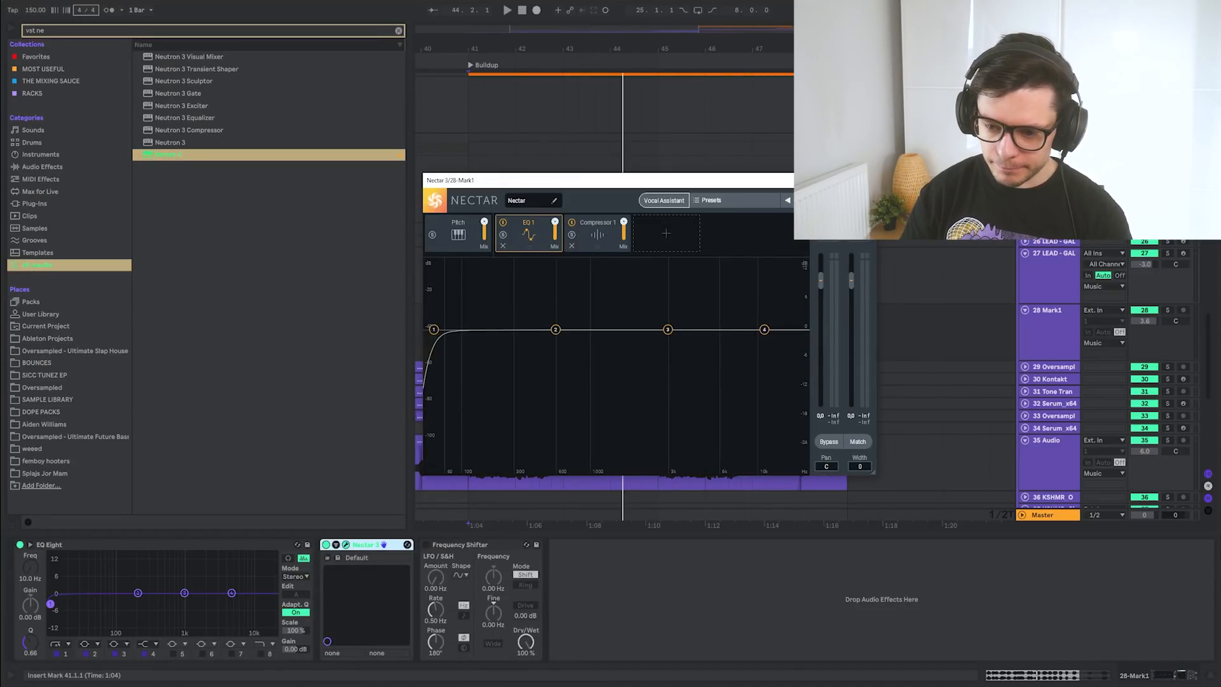
mouse_move(572, 180)
mouse_down()
mouse_move(210, 129)
mouse_move(108, 153)
mouse_up()
click(473, 354)
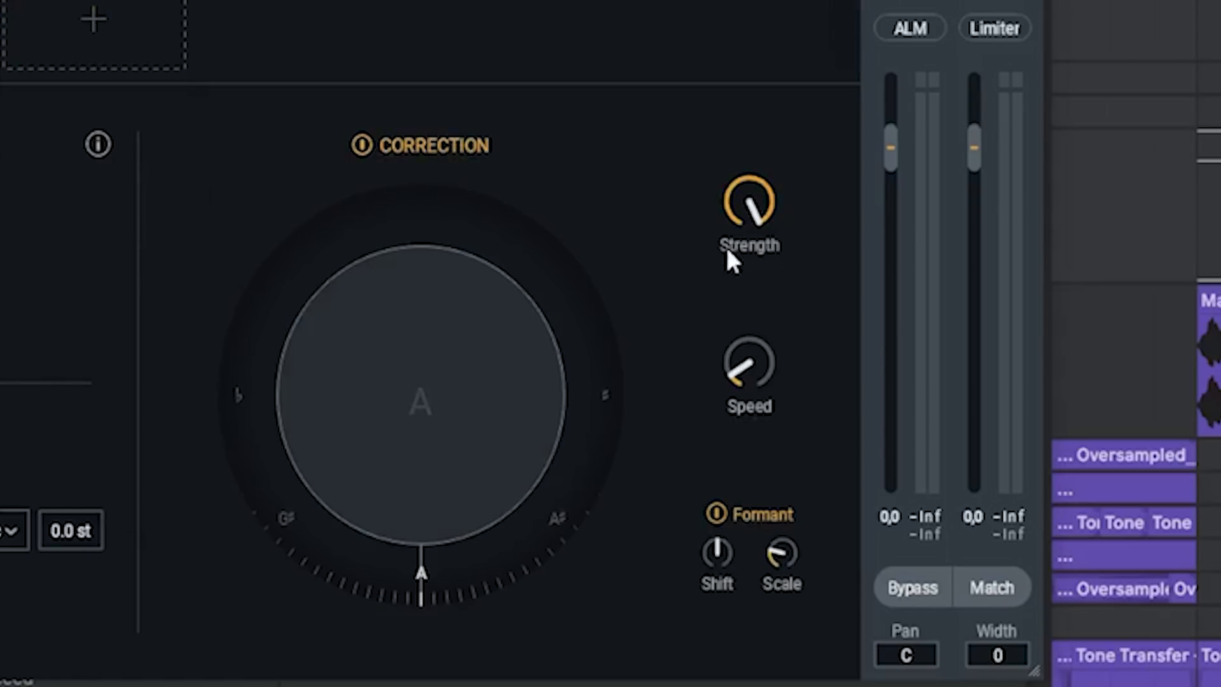
drag(730, 547, 733, 581)
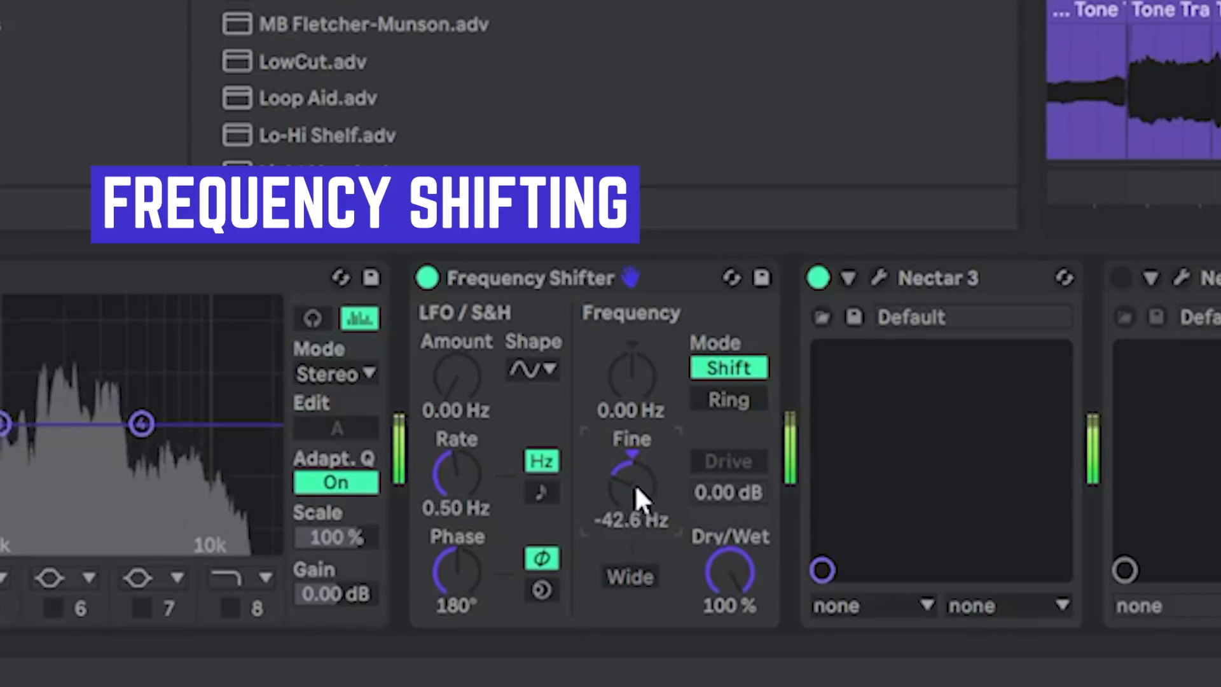
Deactivate the Frequency Shifter placed before Nectar 3 in the vocal effect chain
click(656, 280)
key(0)
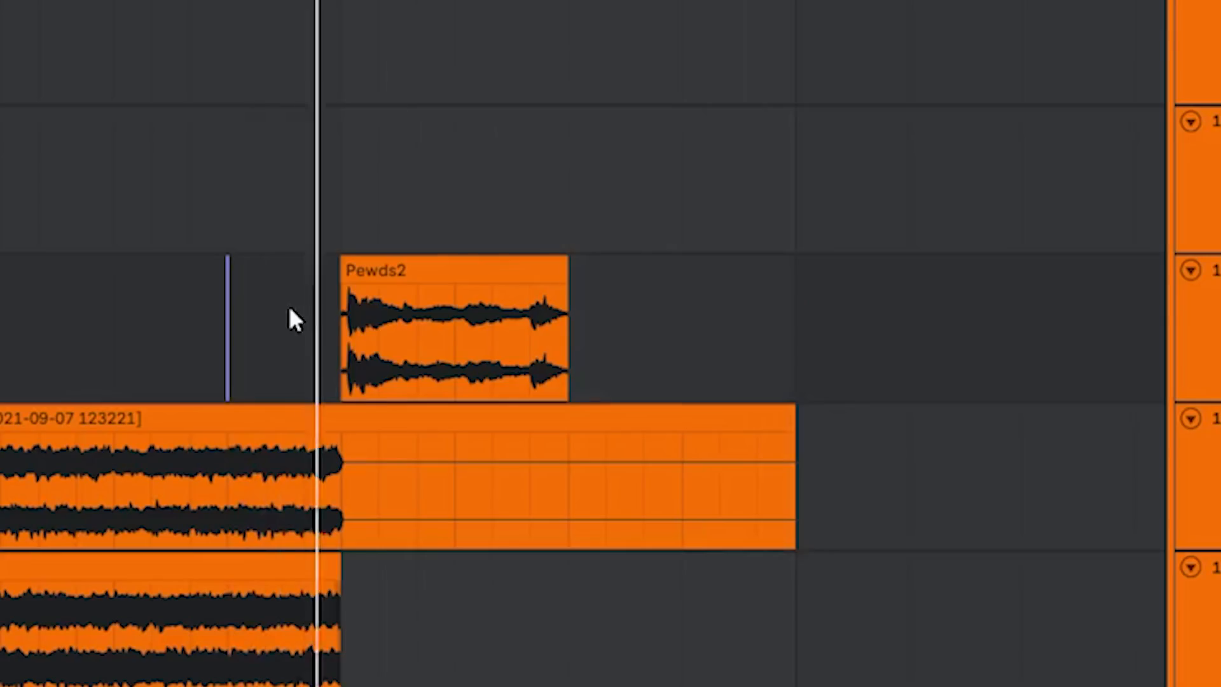
Cut the silent tail of the bounced drum clip below Pewds2 at the end of the Pewds2 clip
scroll(541, 321, up, 3)
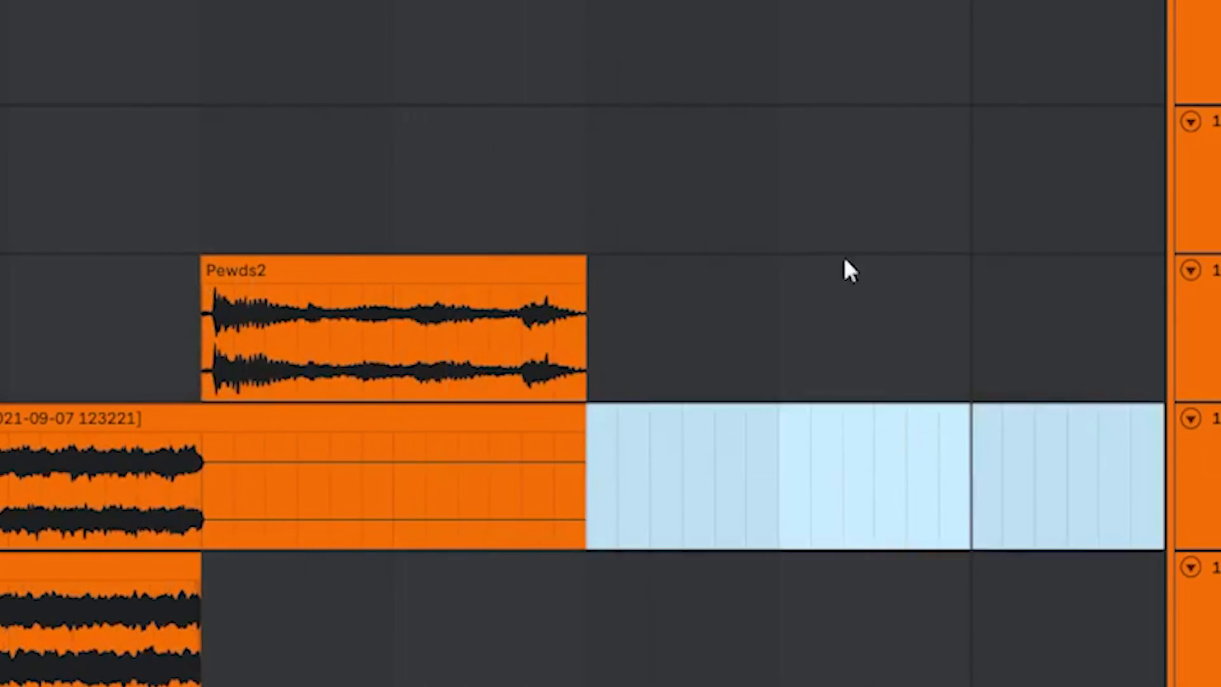
scroll(60, 253, down, 3)
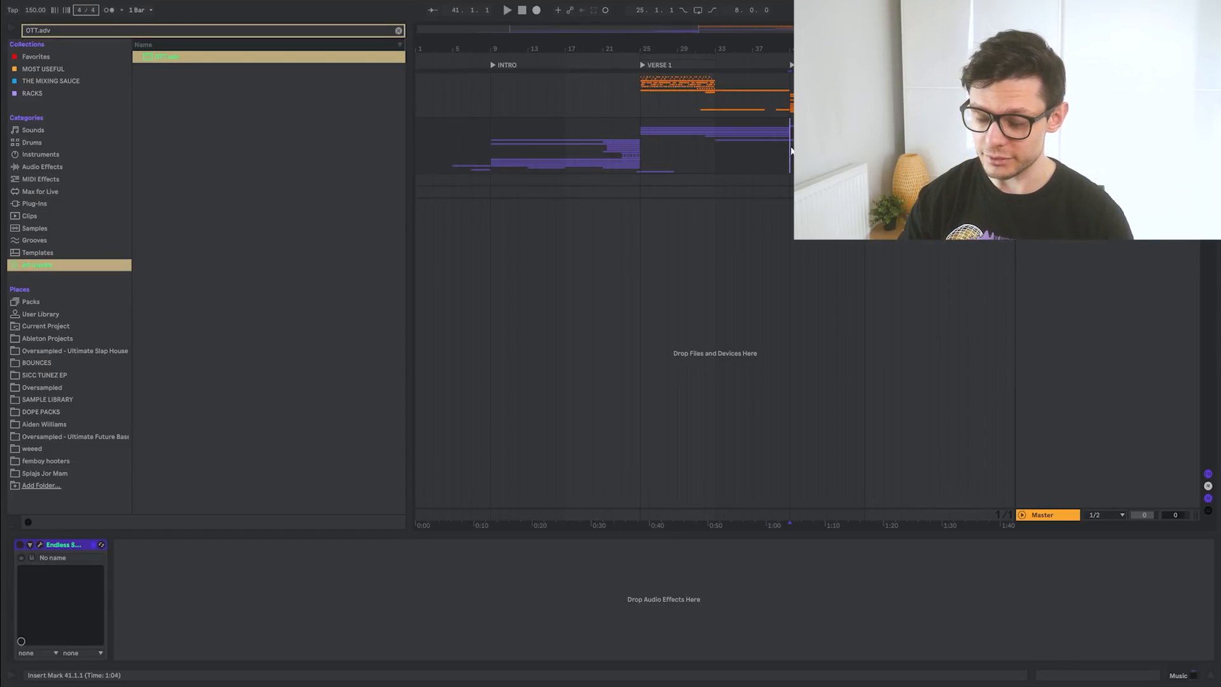
Set the insert marker at the start of Verse 1 at bar 25 and narrow the browser
scroll(584, 137, up, 2)
click(668, 139)
scroll(614, 146, down, 2)
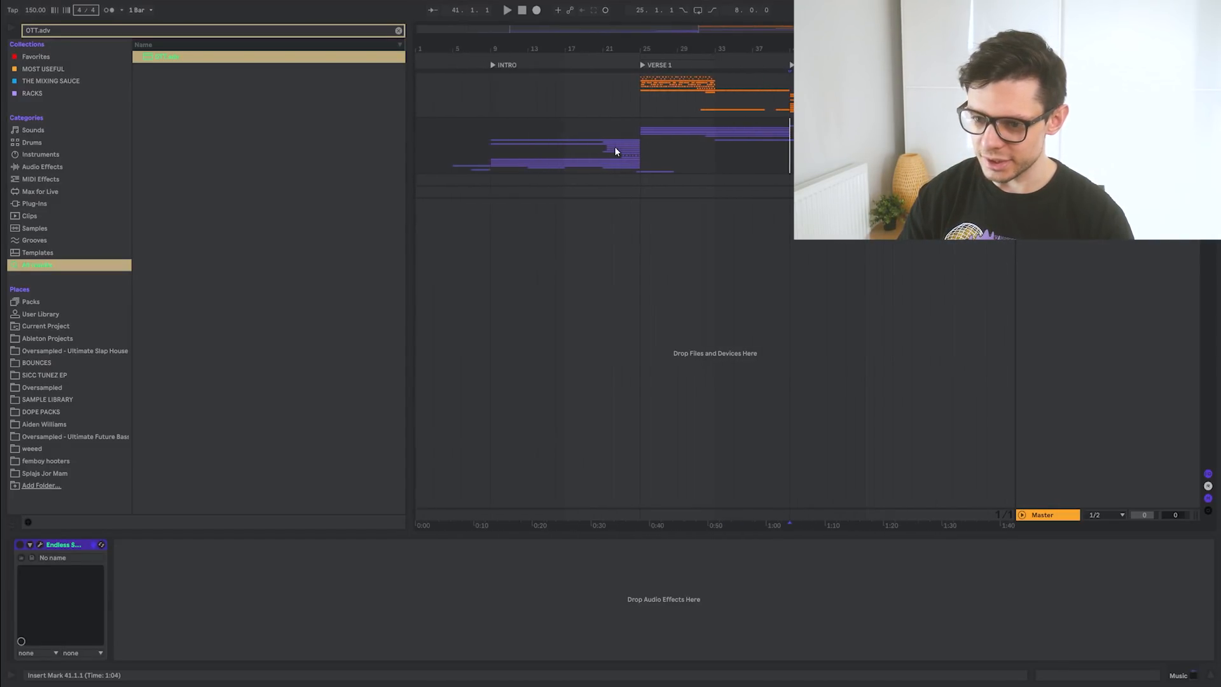
scroll(688, 146, up, 2)
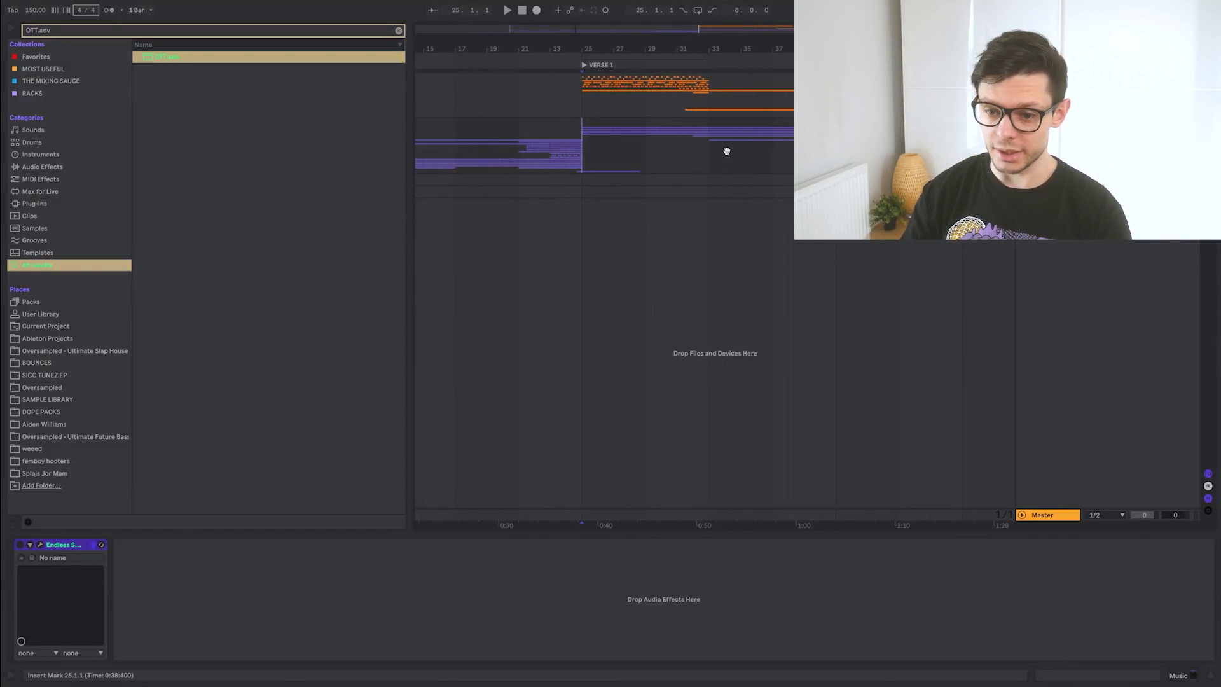
drag(410, 193, 287, 194)
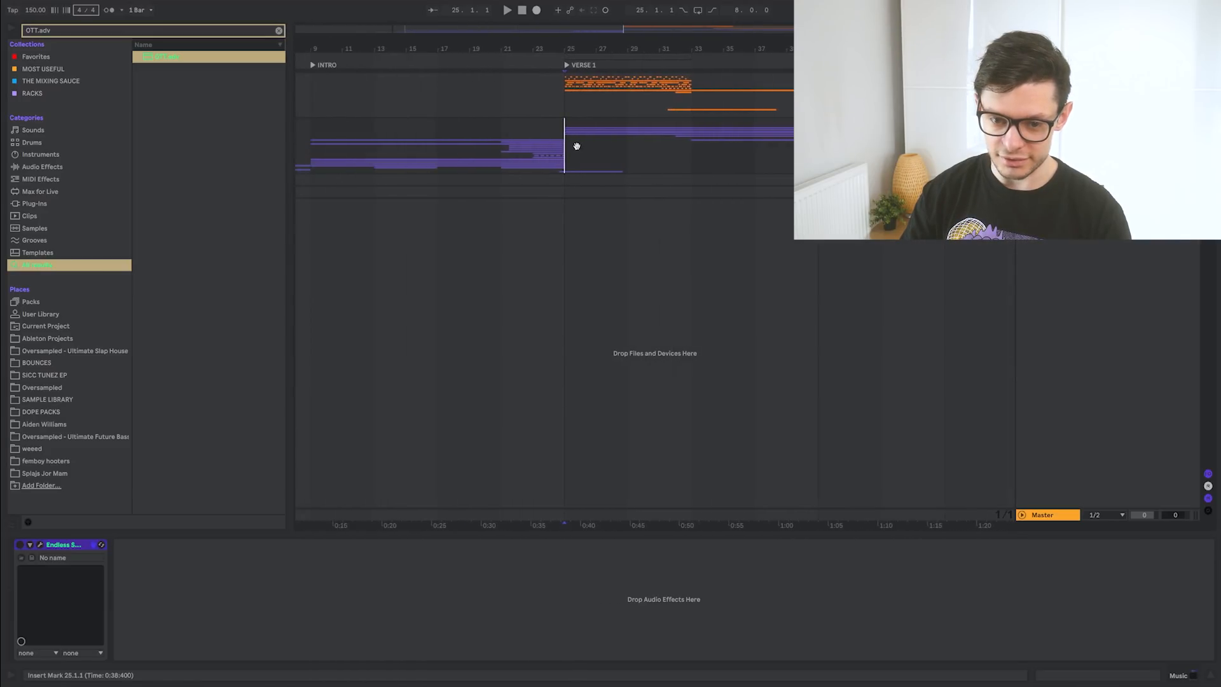
Listen to the intro from bar 17 and save the set after stopping playback
click(445, 135)
key(space)
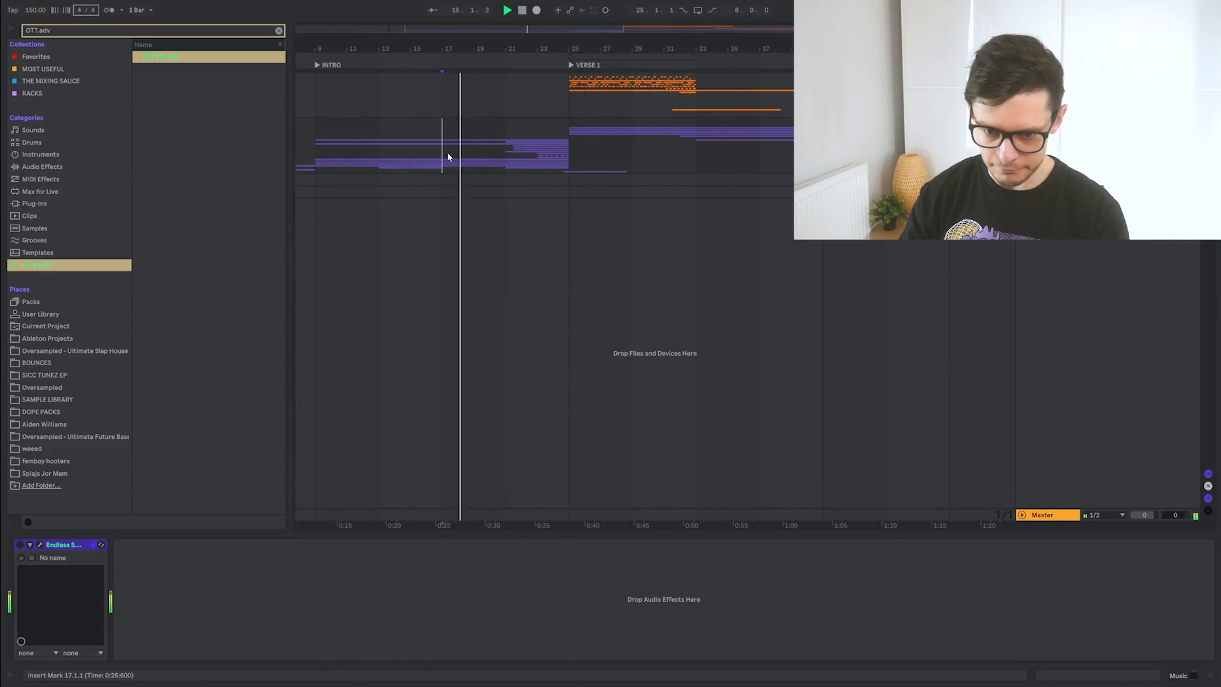
click(602, 154)
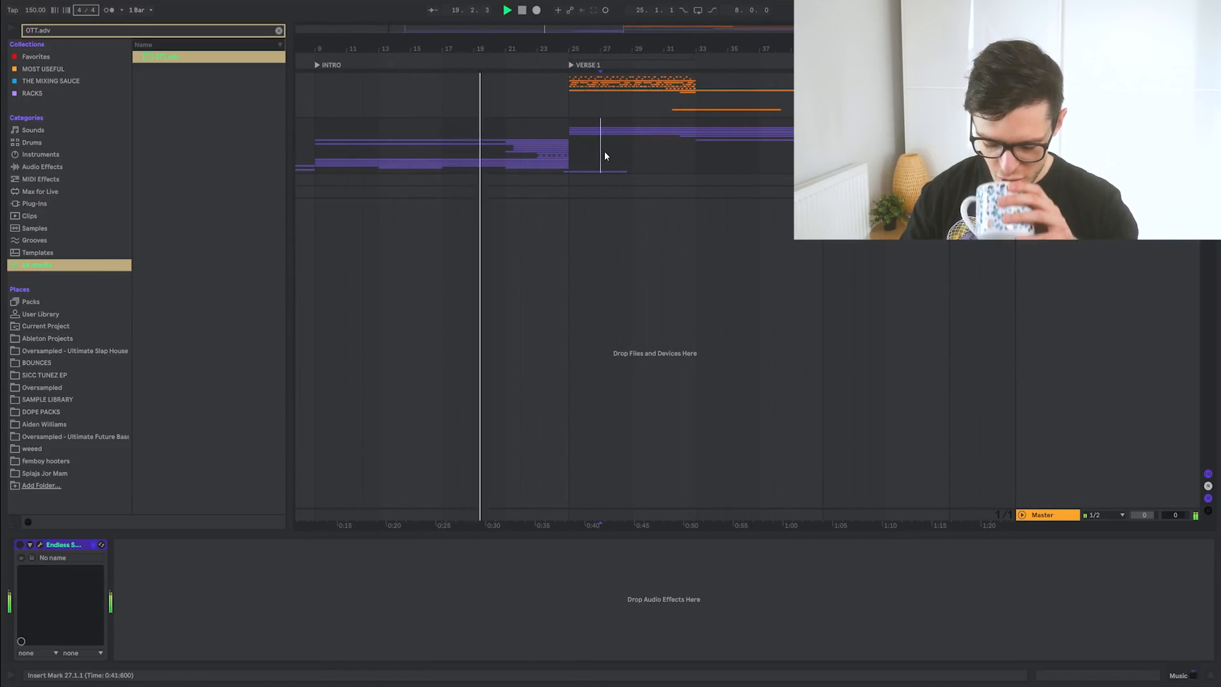
double_click(524, 17)
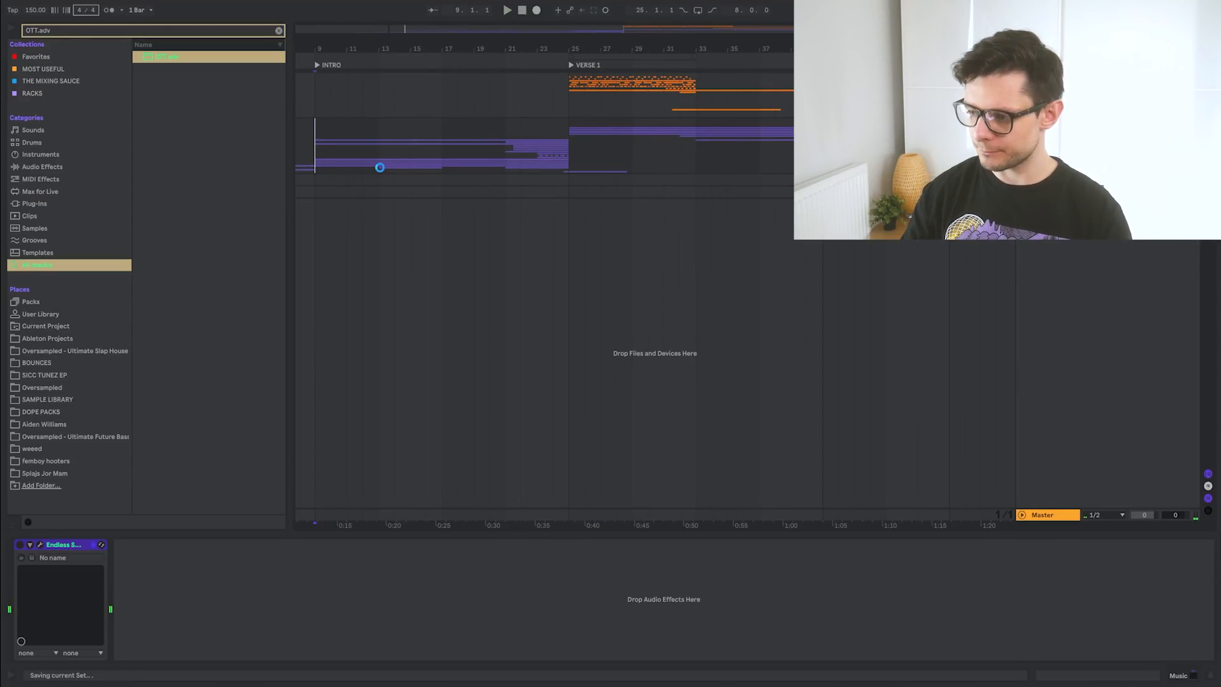
Clear the browser search and hide the browser while playing the arrangement from the intro at bar 9
key(space)
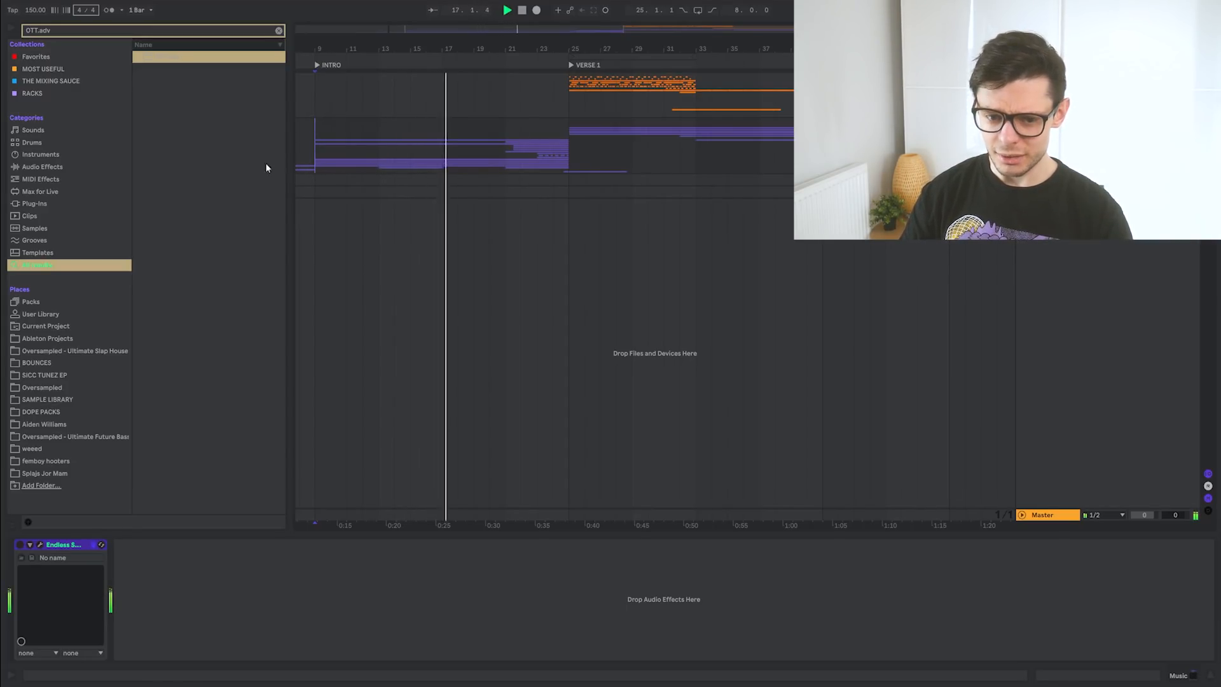
click(12, 31)
click(12, 30)
key(ctrl+f)
key(BackSpace)
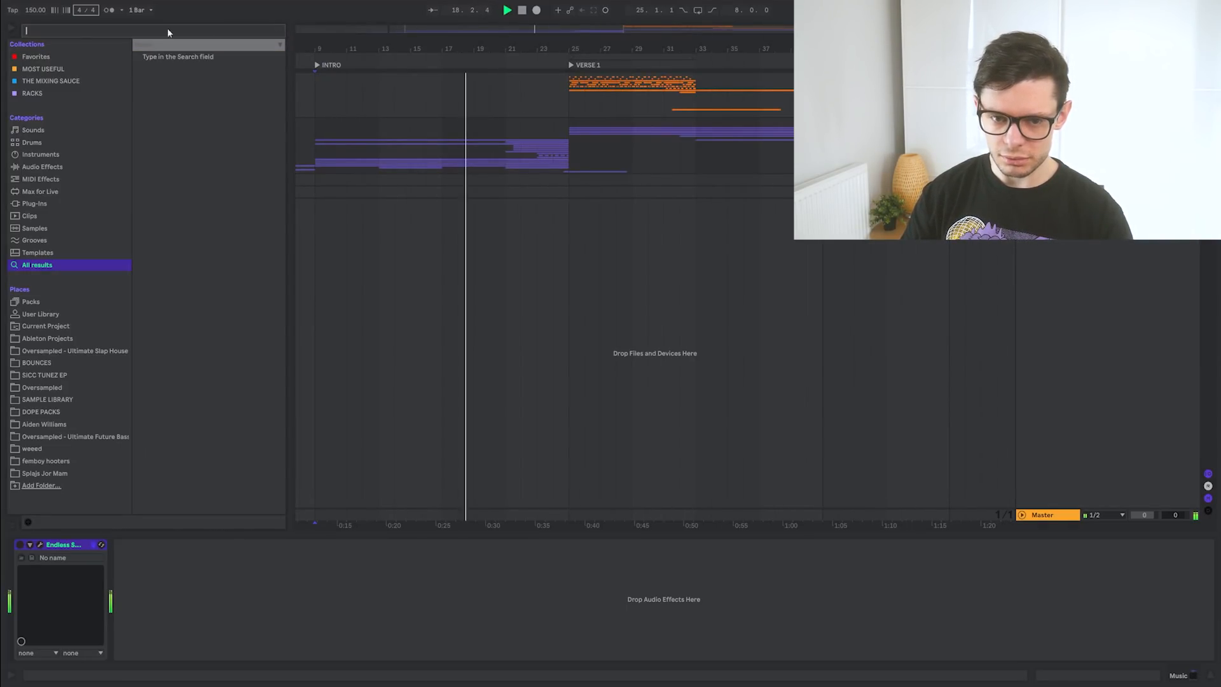
click(12, 30)
drag(193, 204, 462, 261)
scroll(272, 245, up, 3)
drag(272, 245, 354, 243)
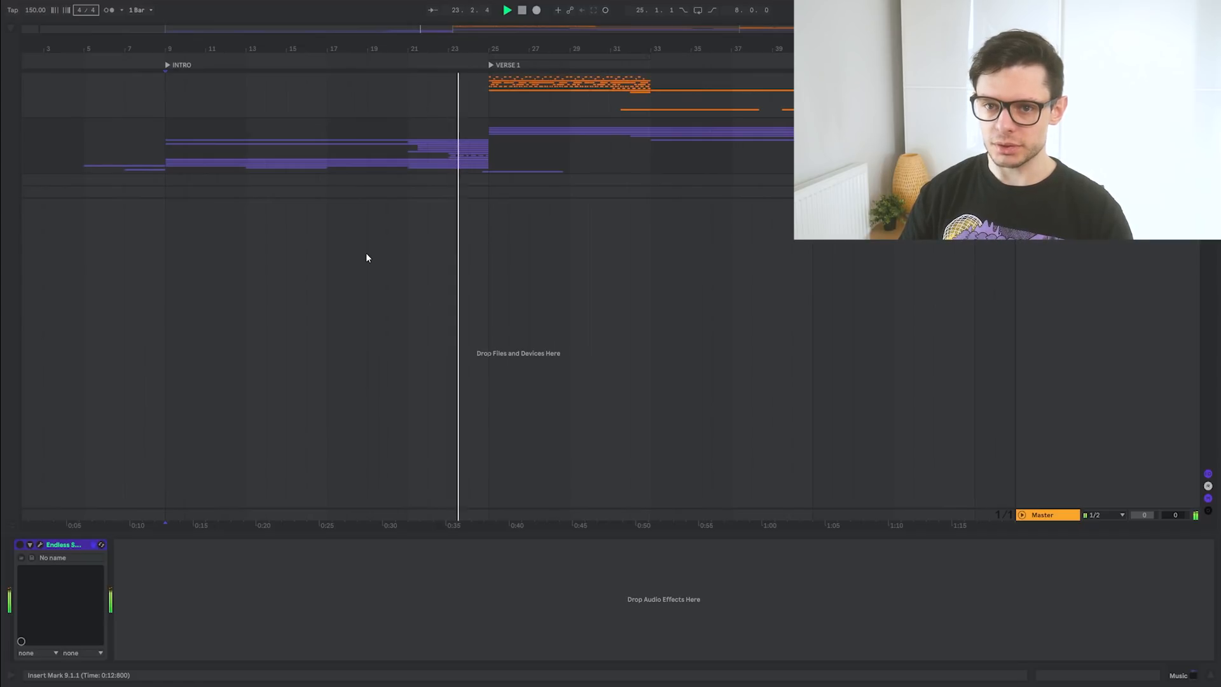
Examine the start of the KSHMR break beat loop at bar 32 in the Drums group during playback, and fold the group again
scroll(532, 243, down, 3)
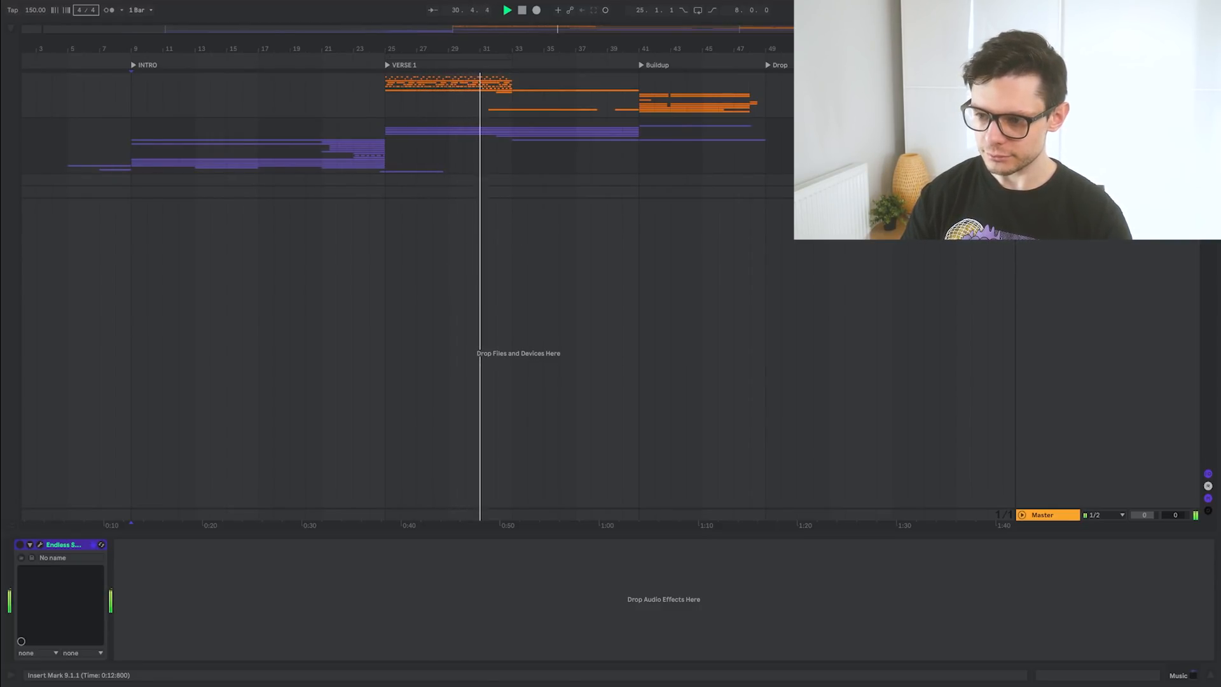
scroll(750, 158, up, 3)
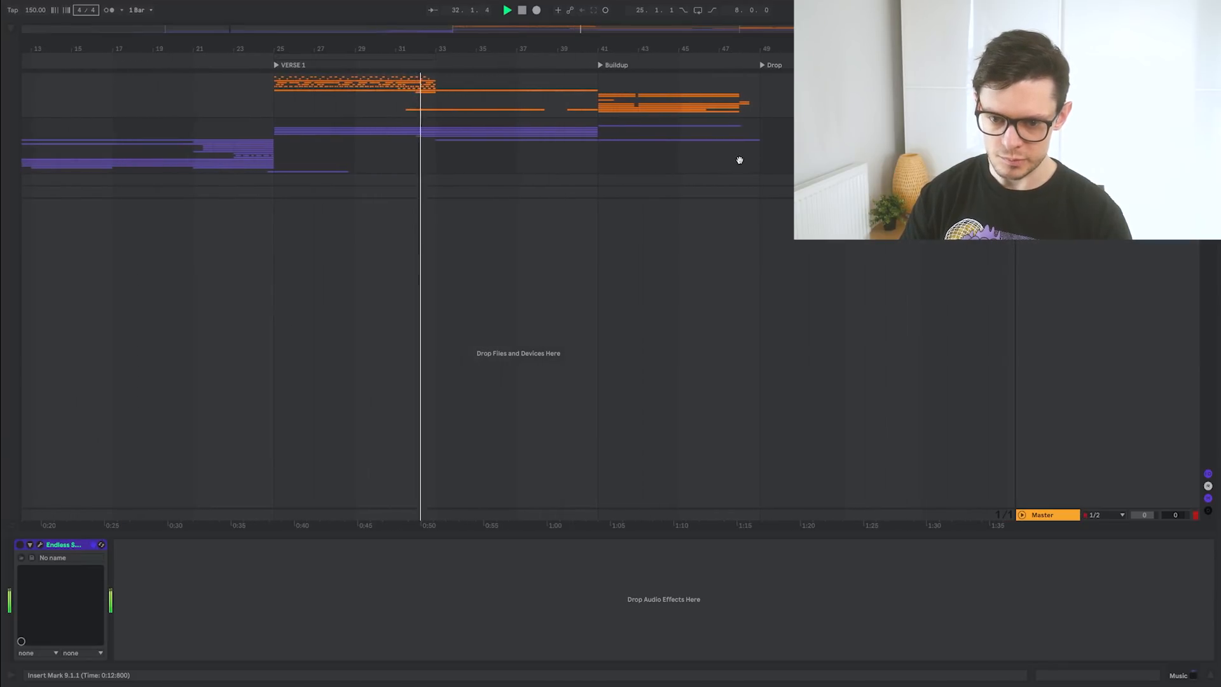
click(1022, 78)
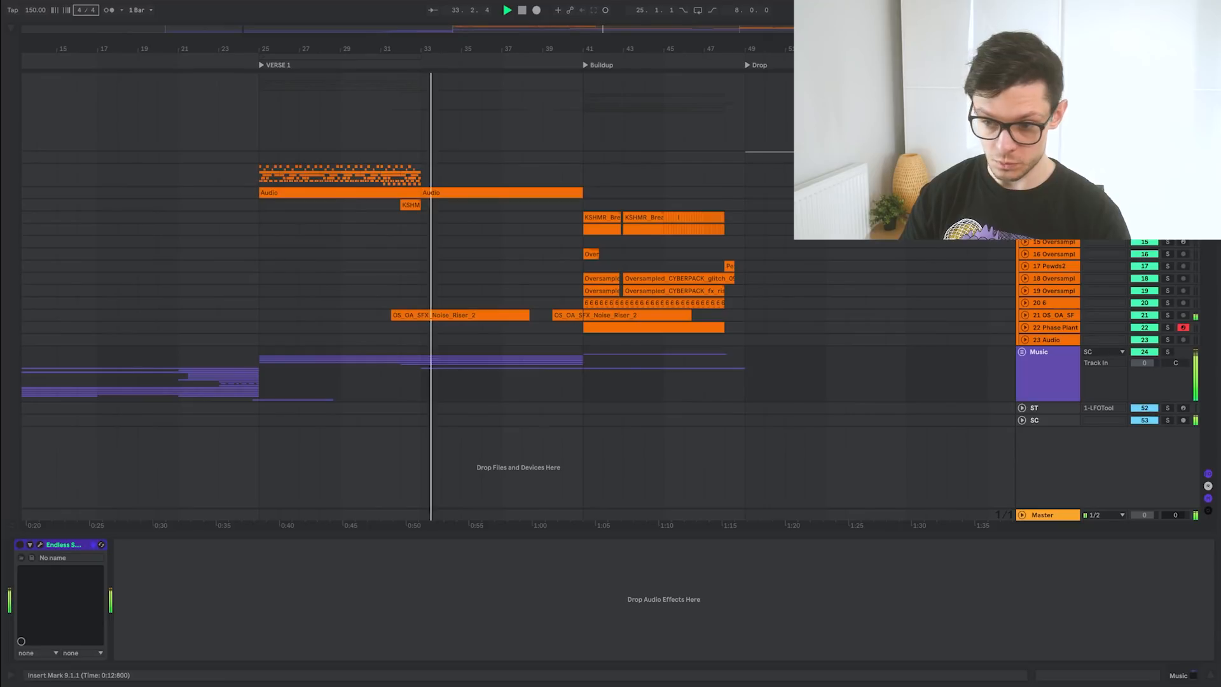
scroll(406, 230, up, 5)
click(479, 205)
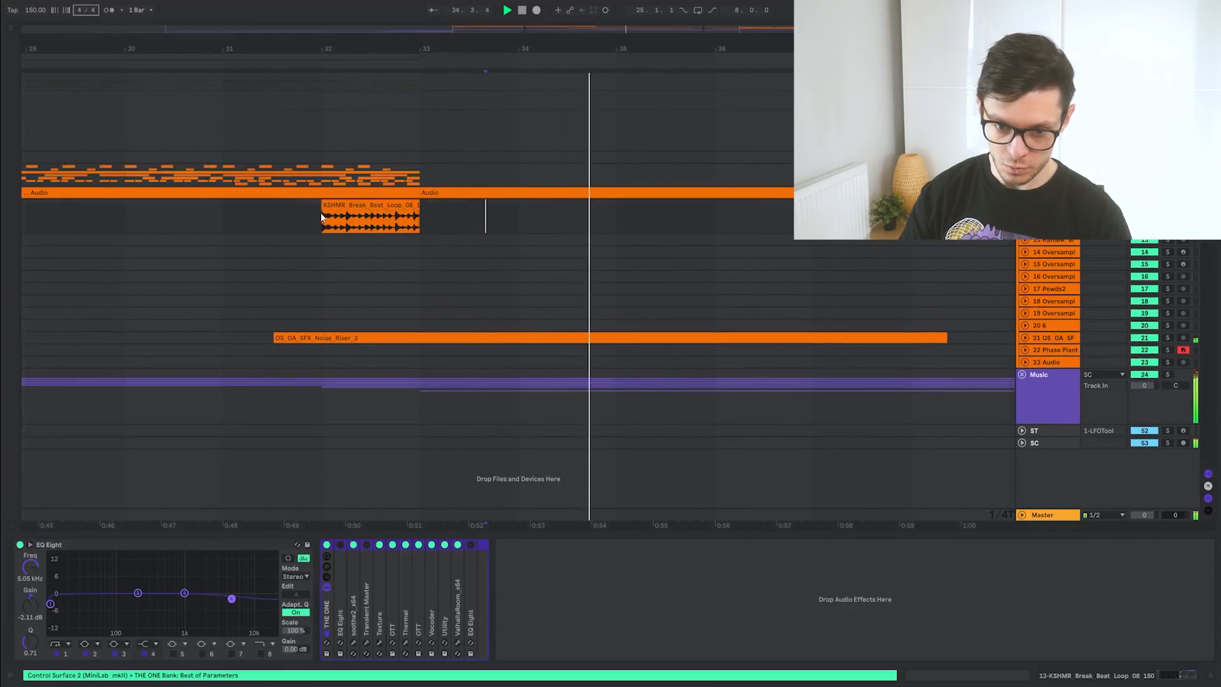
scroll(320, 213, up, 5)
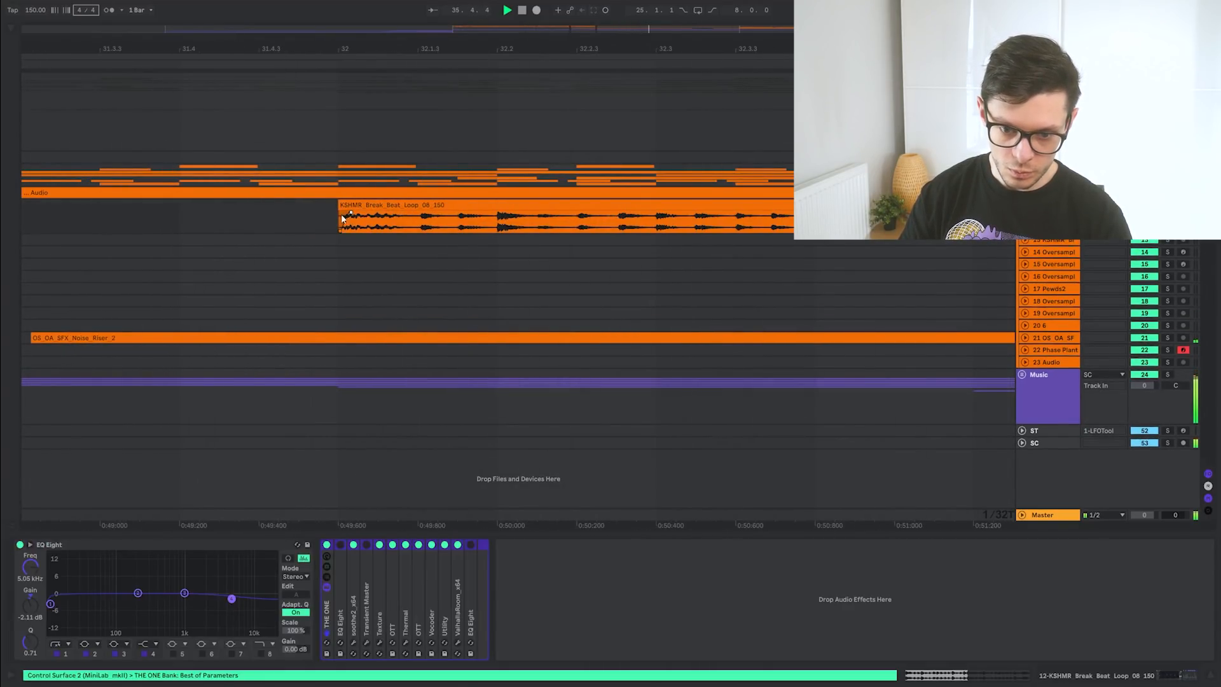
scroll(356, 218, down, 10)
click(1025, 205)
click(1022, 78)
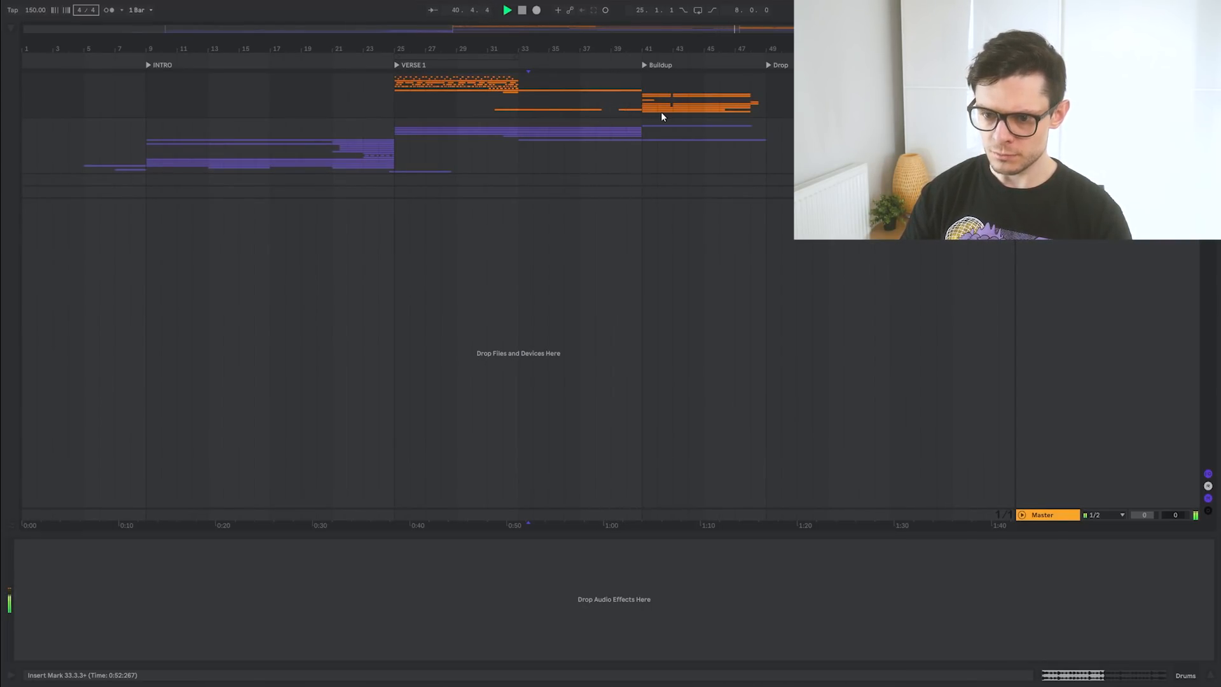
Unfold and refold the Drums group and display the Master track's effect chain
key(alt+u)
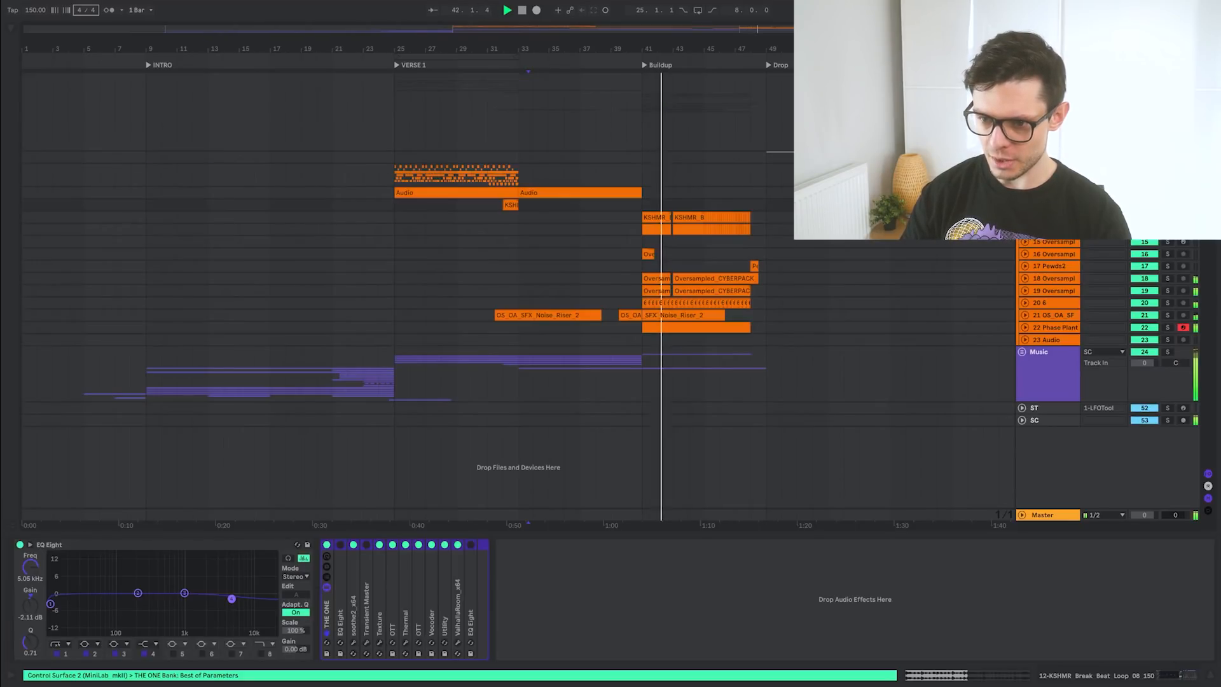
key(alt+u)
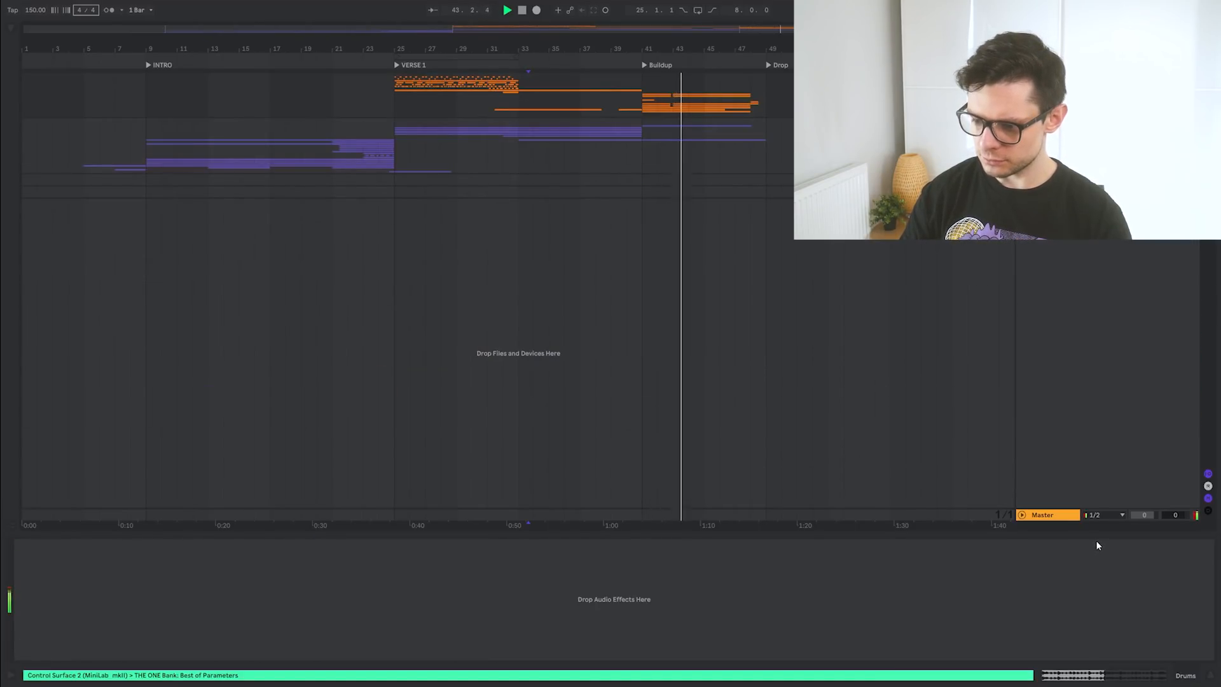
click(1052, 514)
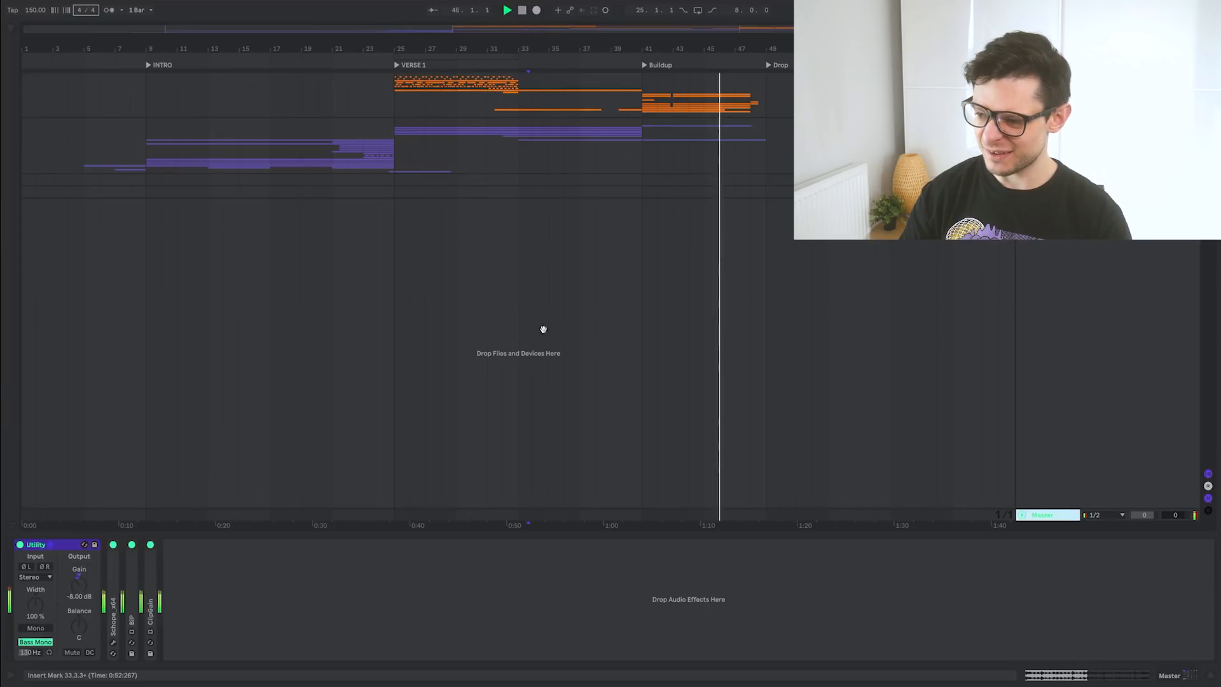
Unfold the Drums group during the buildup's playback, fold it again, and save the set once playback is stopped
key(alt+u)
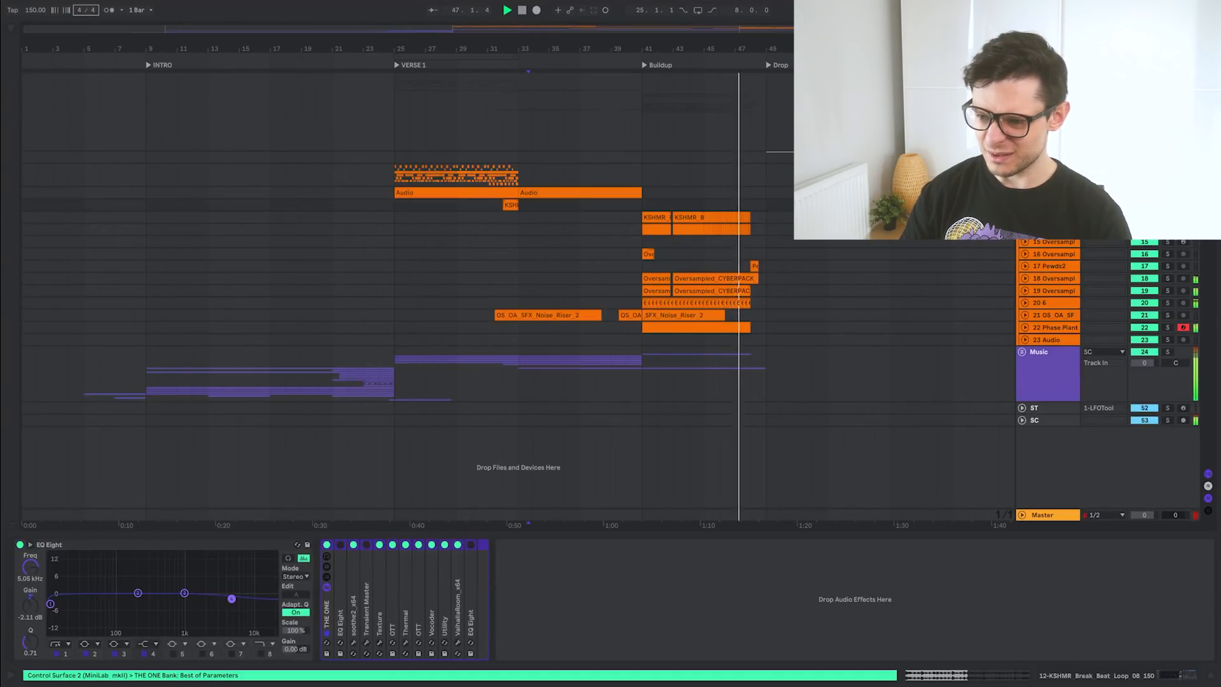
key(alt+u)
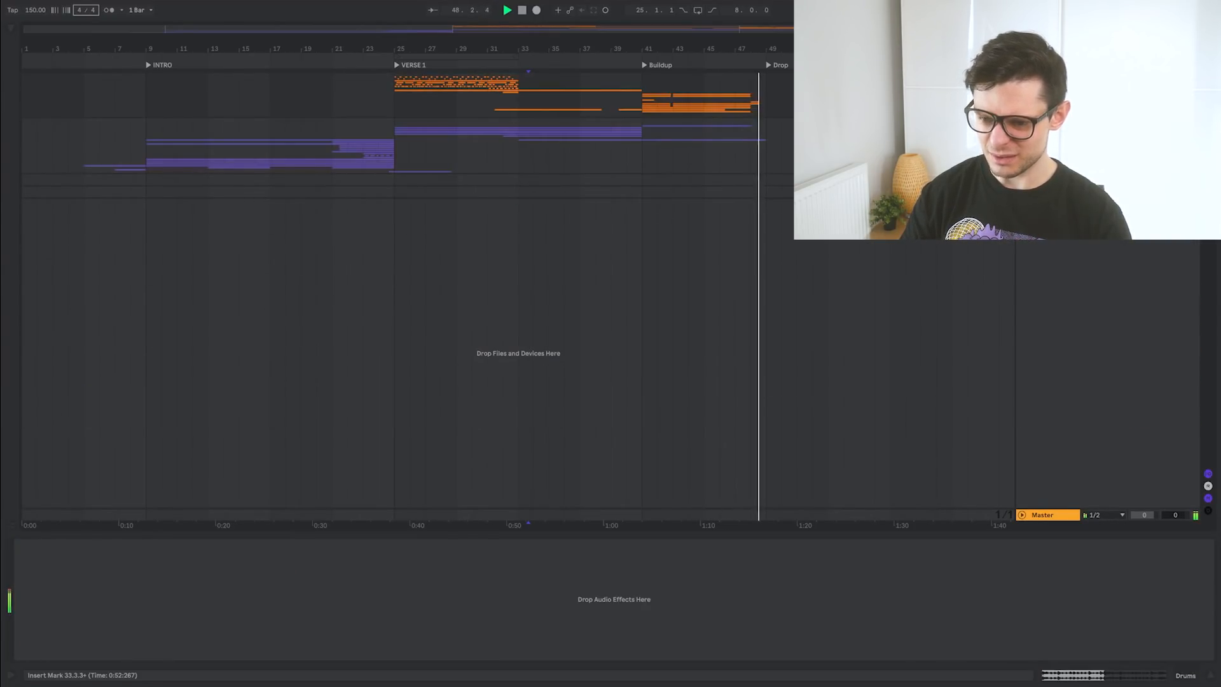
click(744, 155)
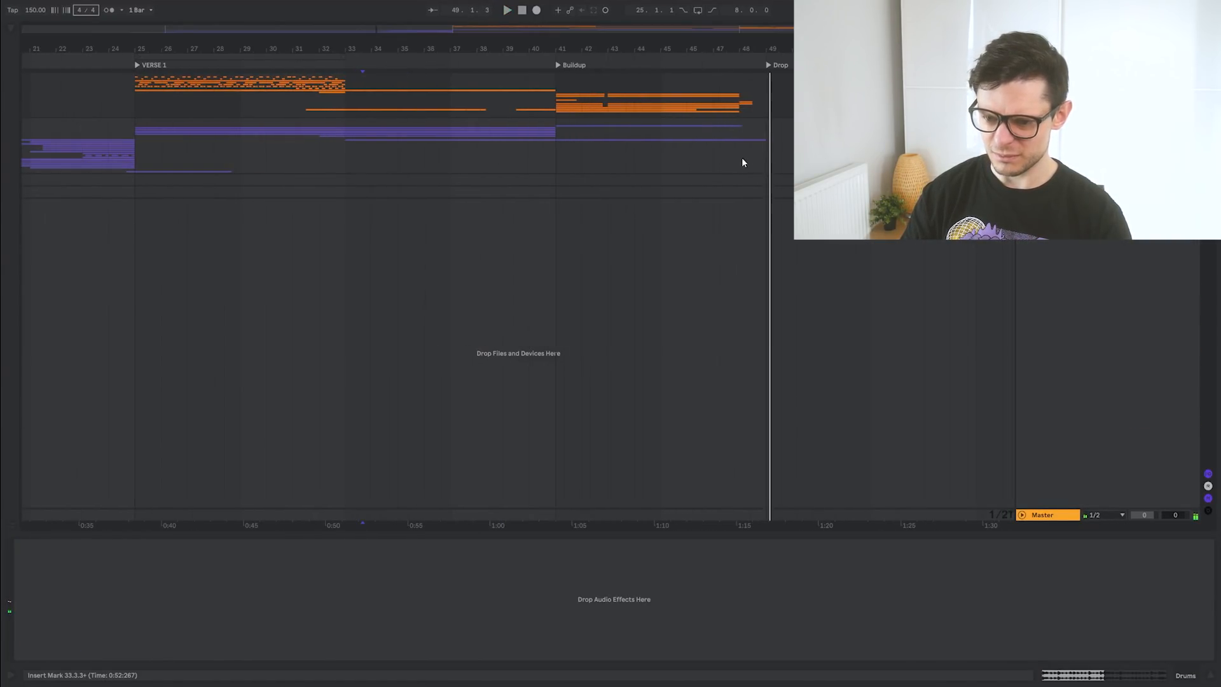
key(ctrl+s)
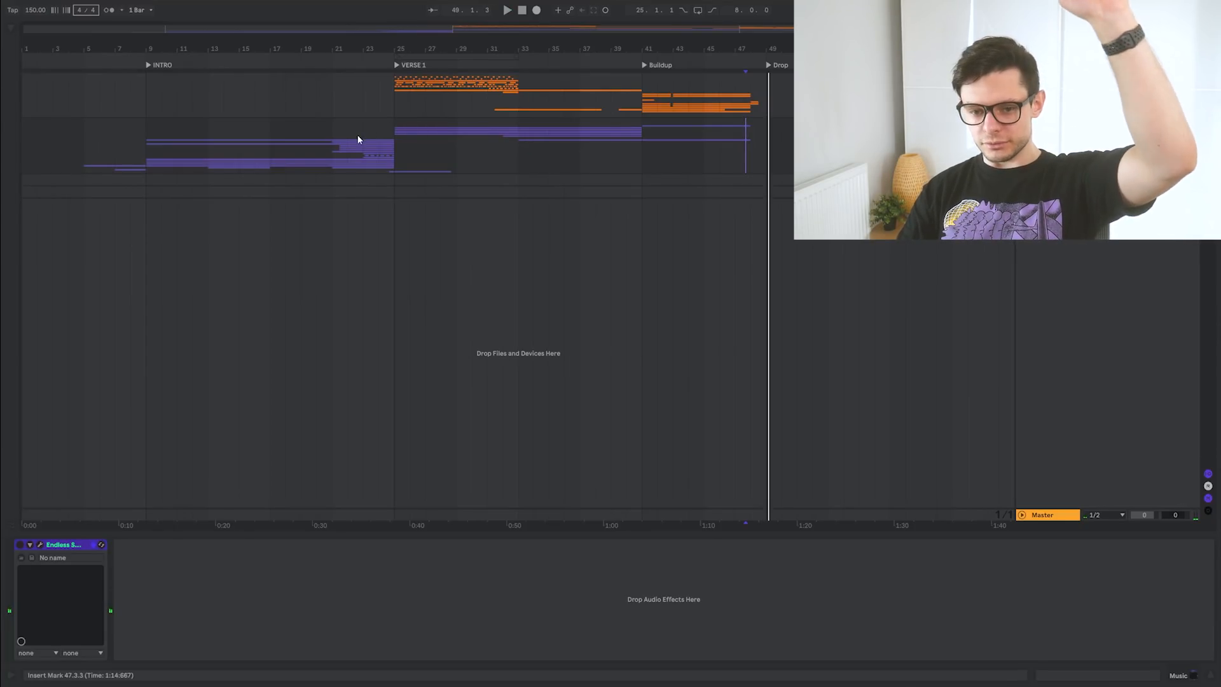
Examine the transitions into verse 1 and the buildup, playing from bar 40 and selecting bars 41 to 53 across the Drums and Music groups
drag(361, 135, 429, 142)
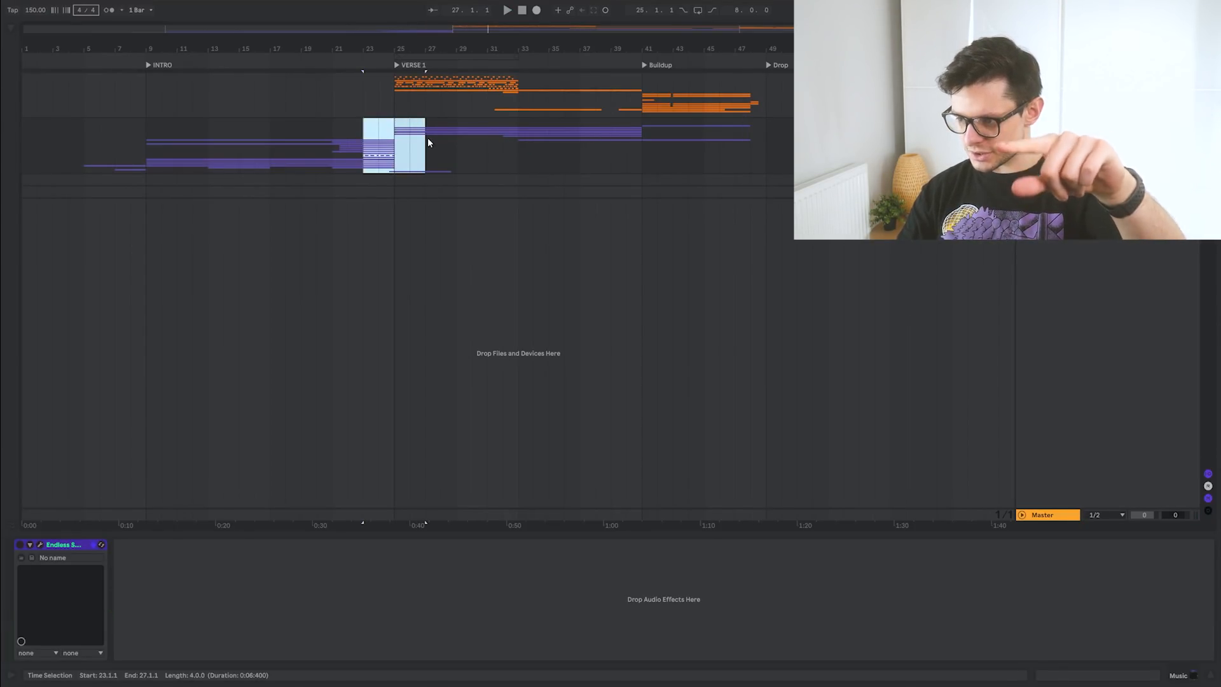
drag(611, 141, 661, 150)
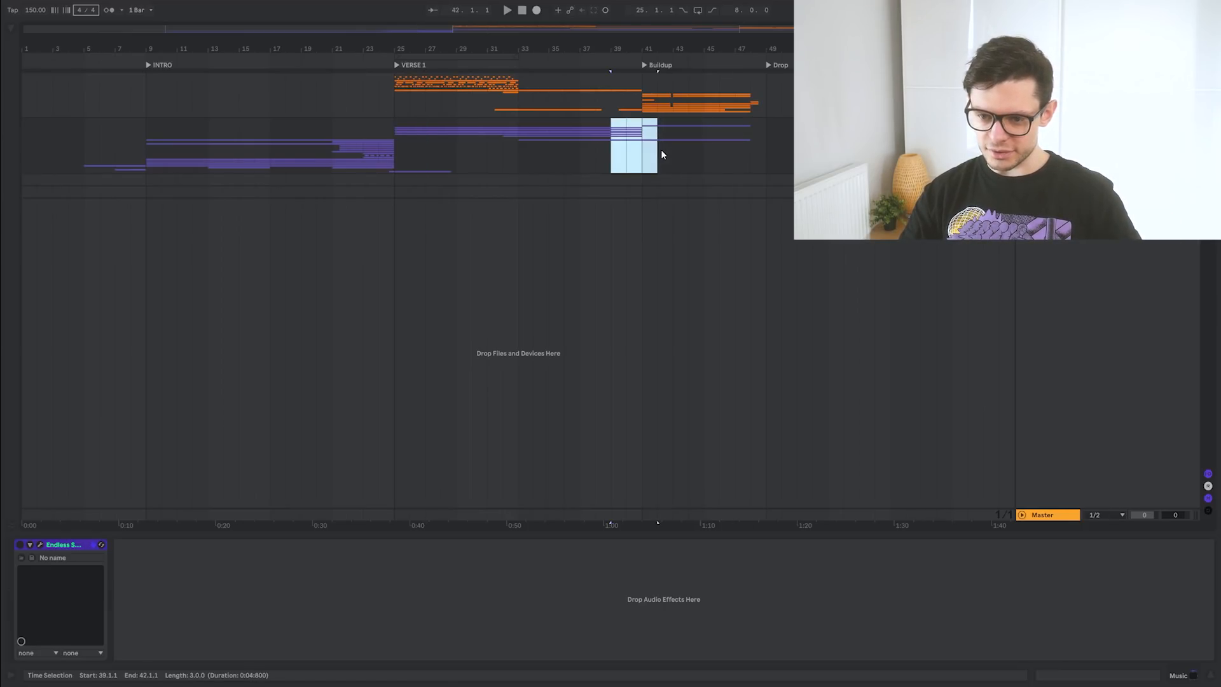
click(636, 153)
key(space)
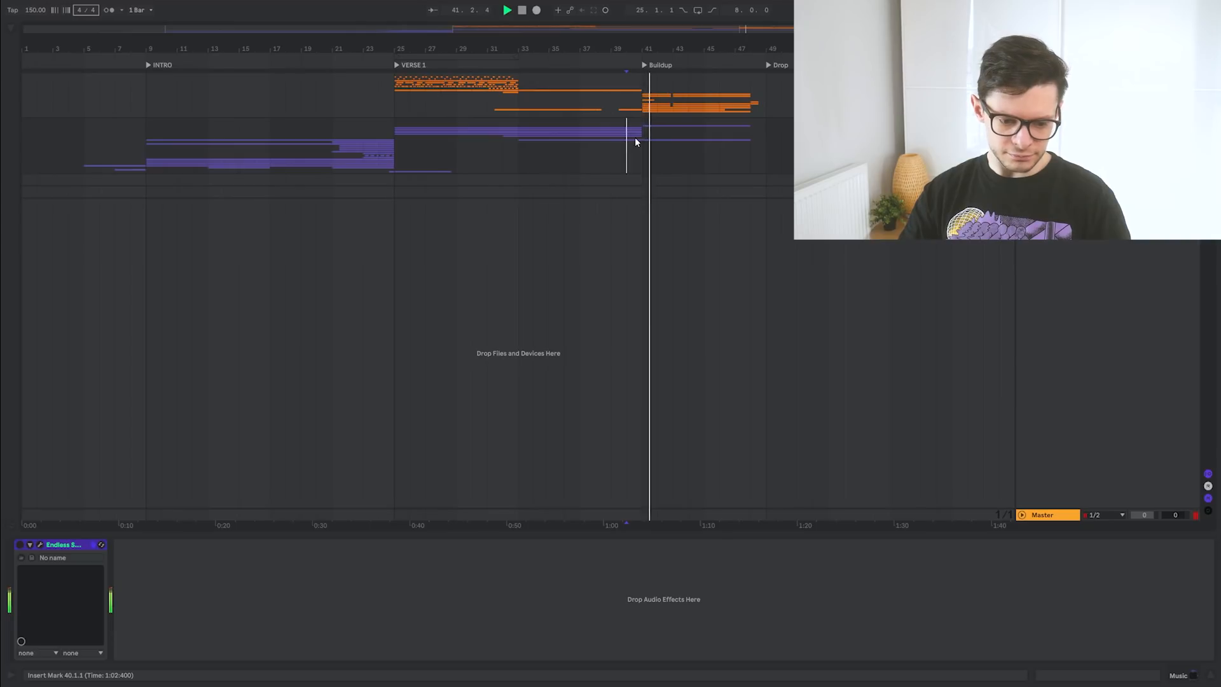
key(space)
drag(641, 97, 828, 521)
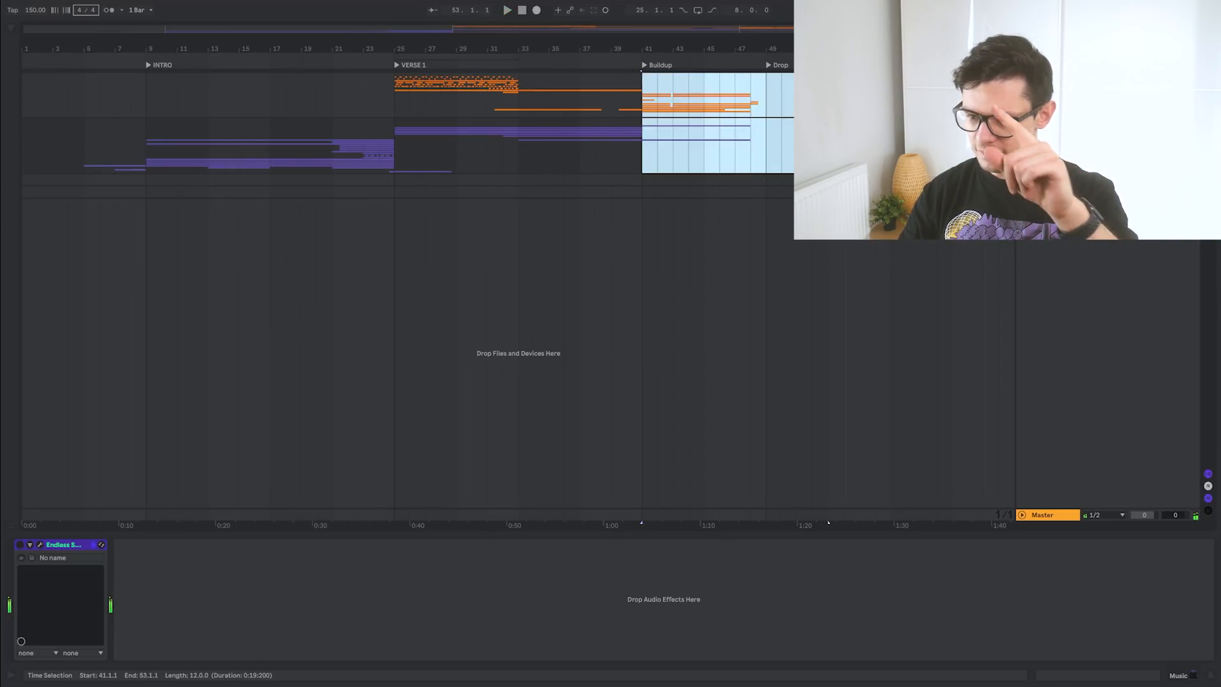